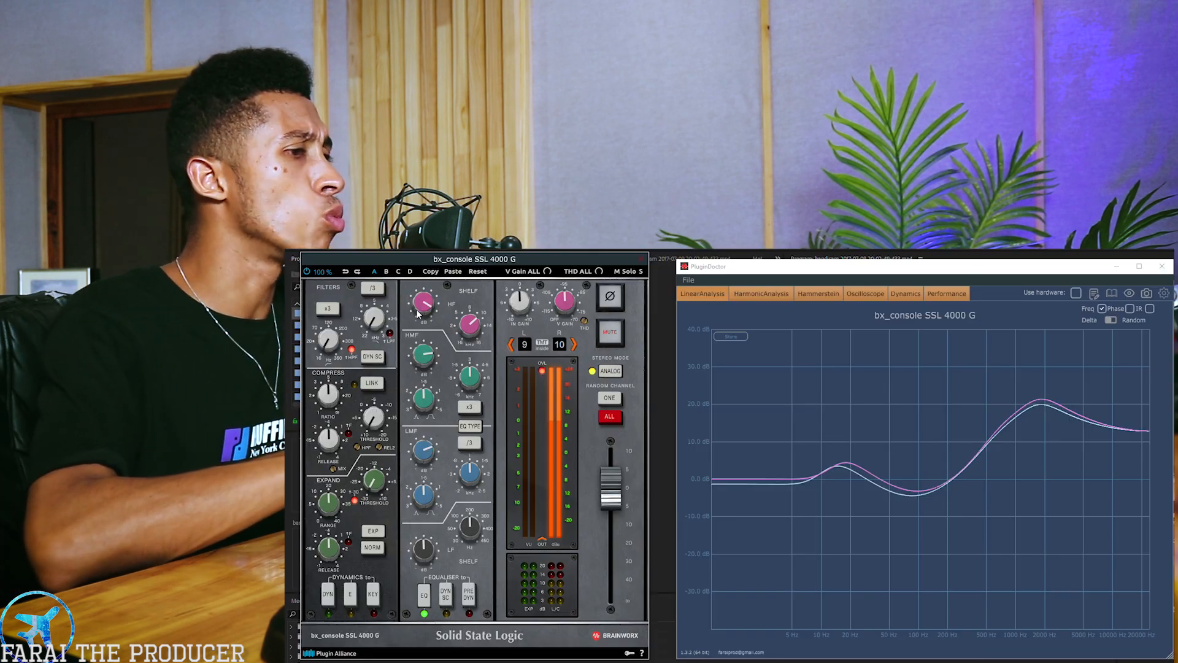
Step: Adjust the SSL 4000 G's high-shelf and HMF gain and change its channel number while analysing the frequency response in PluginDoctor
{"action": "left_click_drag", "start_coordinate": [420, 309], "coordinate": [421, 303]}
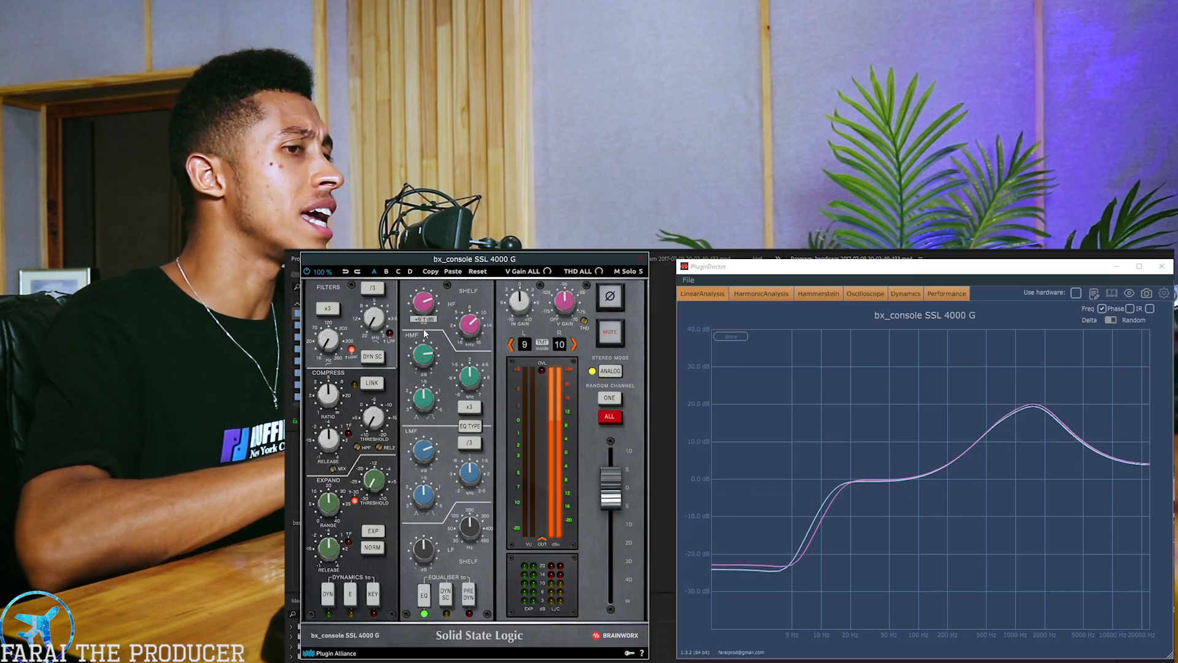
{"action": "left_click_drag", "start_coordinate": [422, 360], "coordinate": [423, 348]}
{"action": "left_click", "coordinate": [573, 345]}
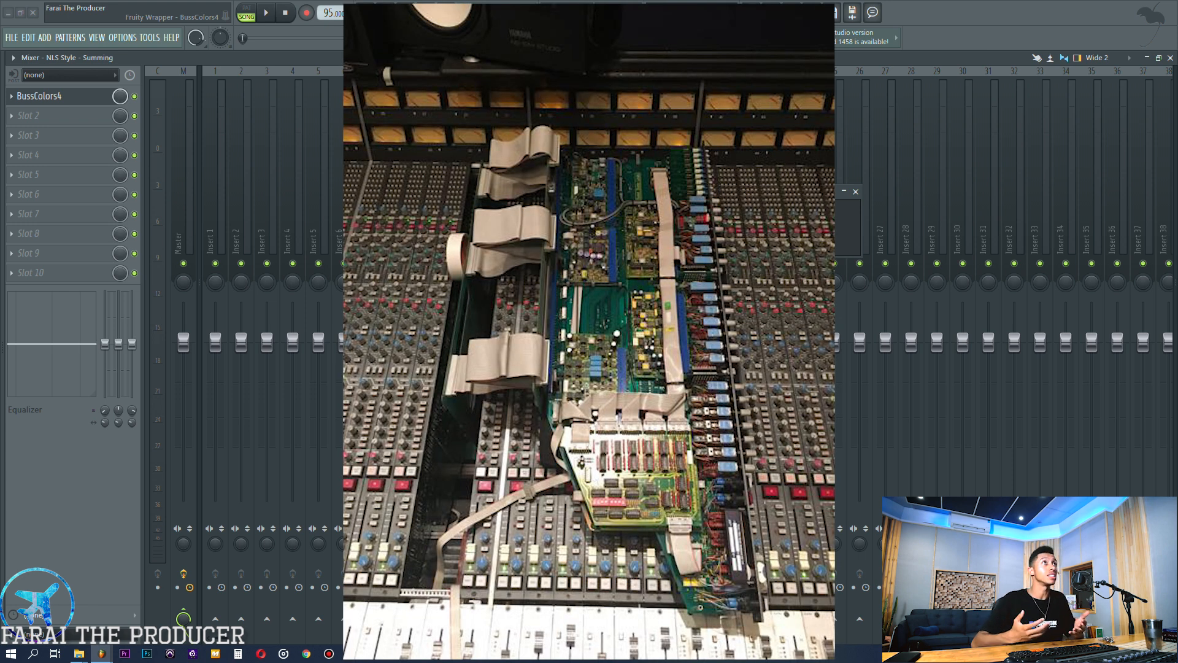
Step: View the BussColors4 wrapper settings and return to the plugin's compact controls
{"action": "left_click_drag", "start_coordinate": [706, 191], "coordinate": [702, 172]}
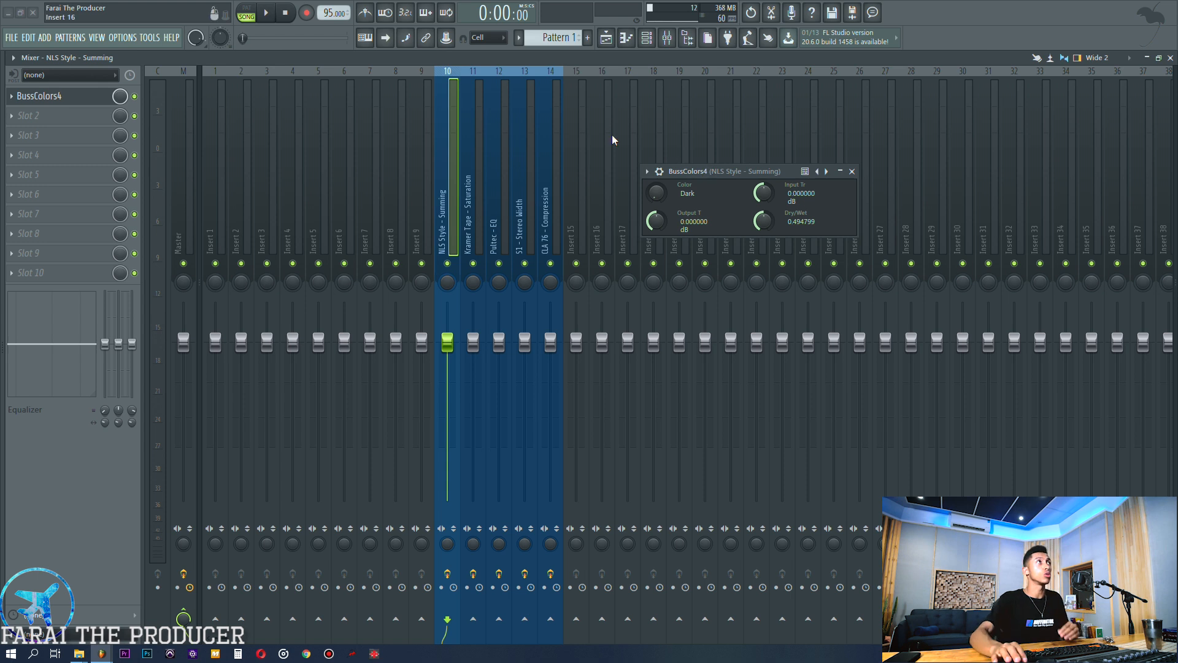
{"action": "left_click_drag", "start_coordinate": [660, 174], "coordinate": [670, 144]}
{"action": "left_click", "coordinate": [654, 142]}
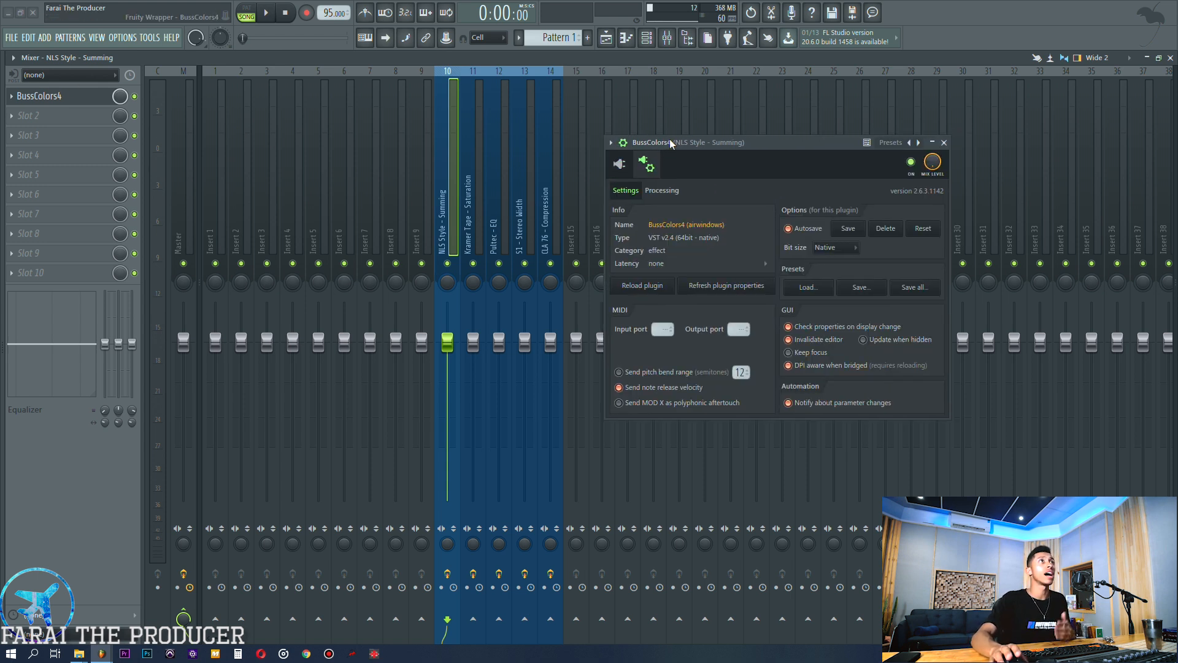
{"action": "left_click", "coordinate": [620, 165]}
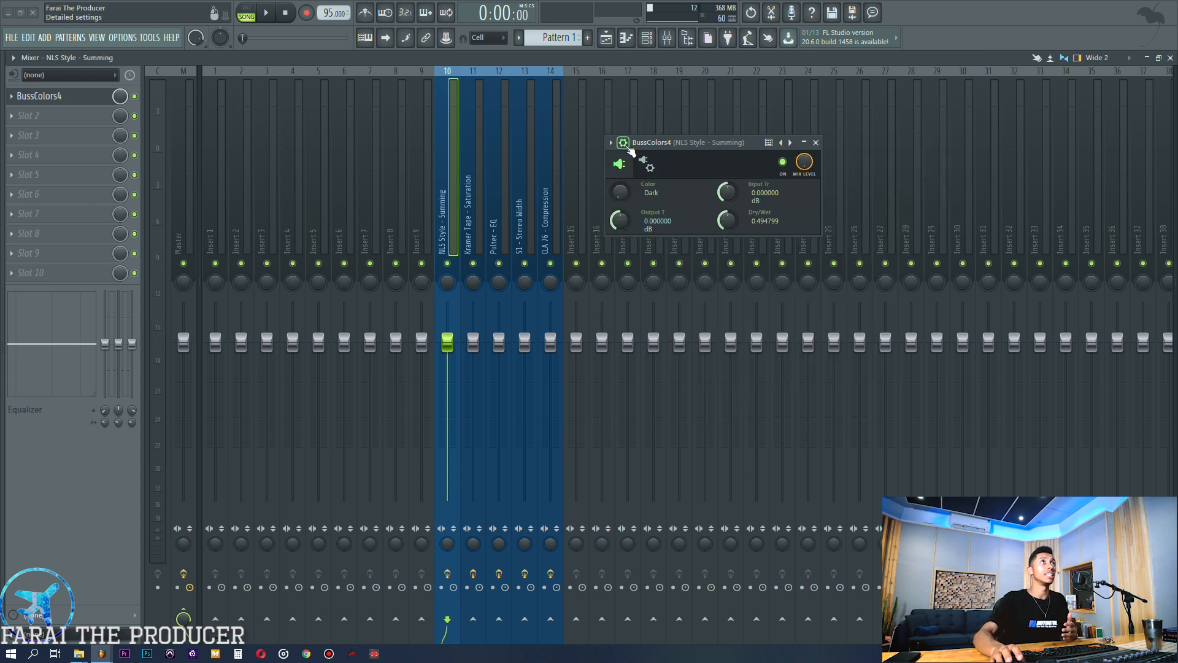
{"action": "left_click", "coordinate": [627, 146]}
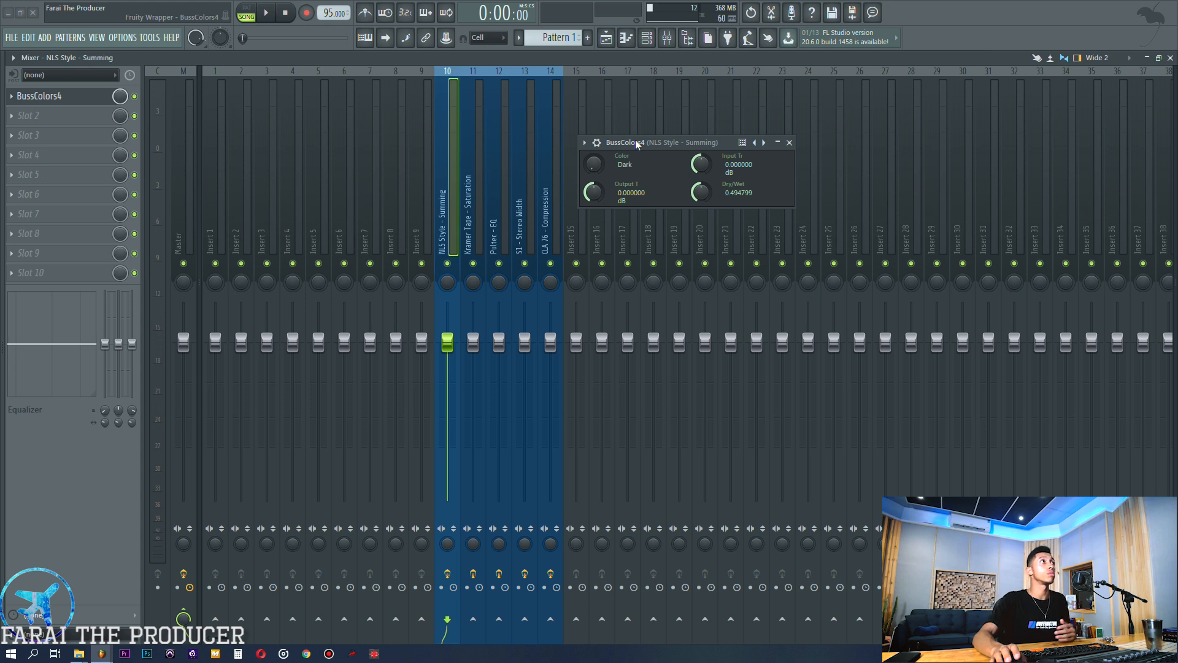
{"action": "left_click", "coordinate": [471, 158]}
{"action": "left_click", "coordinate": [491, 161]}
{"action": "left_click", "coordinate": [435, 158]}
{"action": "left_click", "coordinate": [433, 158]}
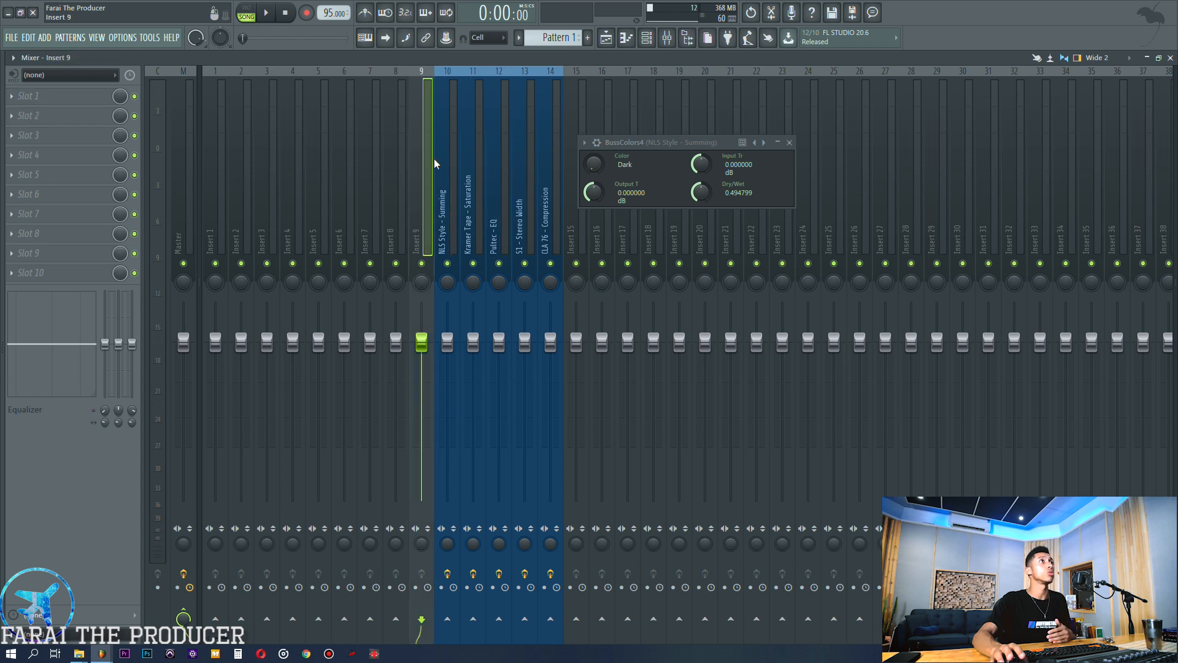
{"action": "left_click", "coordinate": [438, 158]}
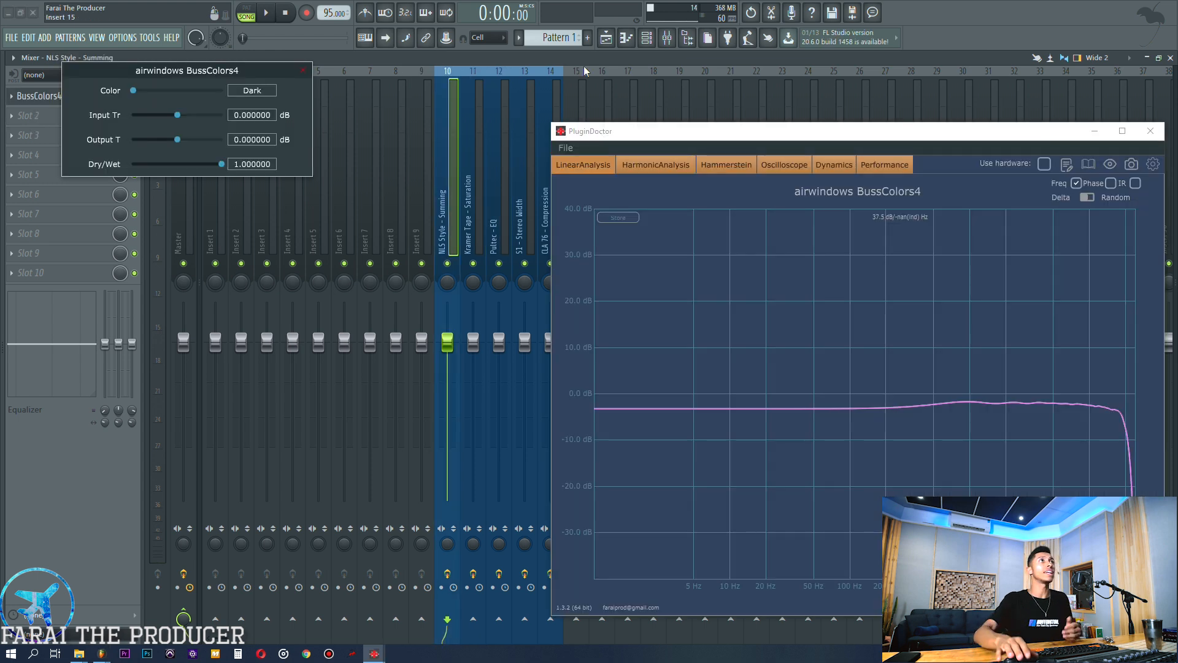
Step: Analyse BussColors4 in PluginDoctor with Color at Lush, Input Tr at about 10.75 dB and Output T at about -3.75 dB
{"action": "left_click_drag", "start_coordinate": [201, 71], "coordinate": [411, 236]}
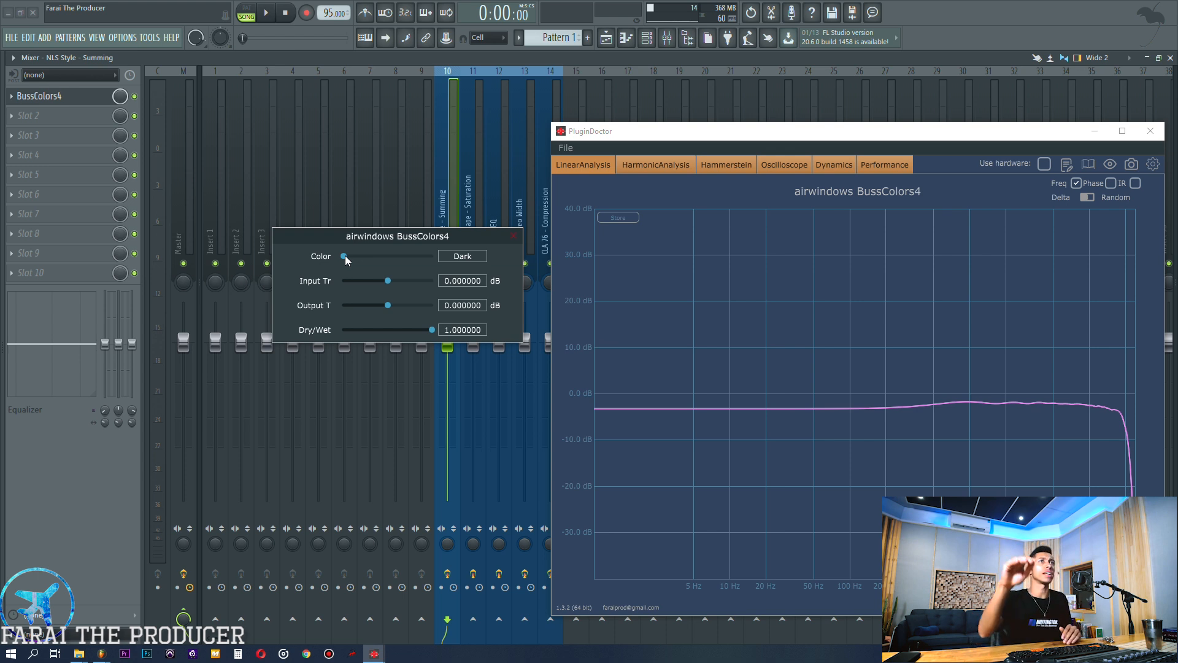
{"action": "left_click_drag", "start_coordinate": [344, 255], "coordinate": [414, 293]}
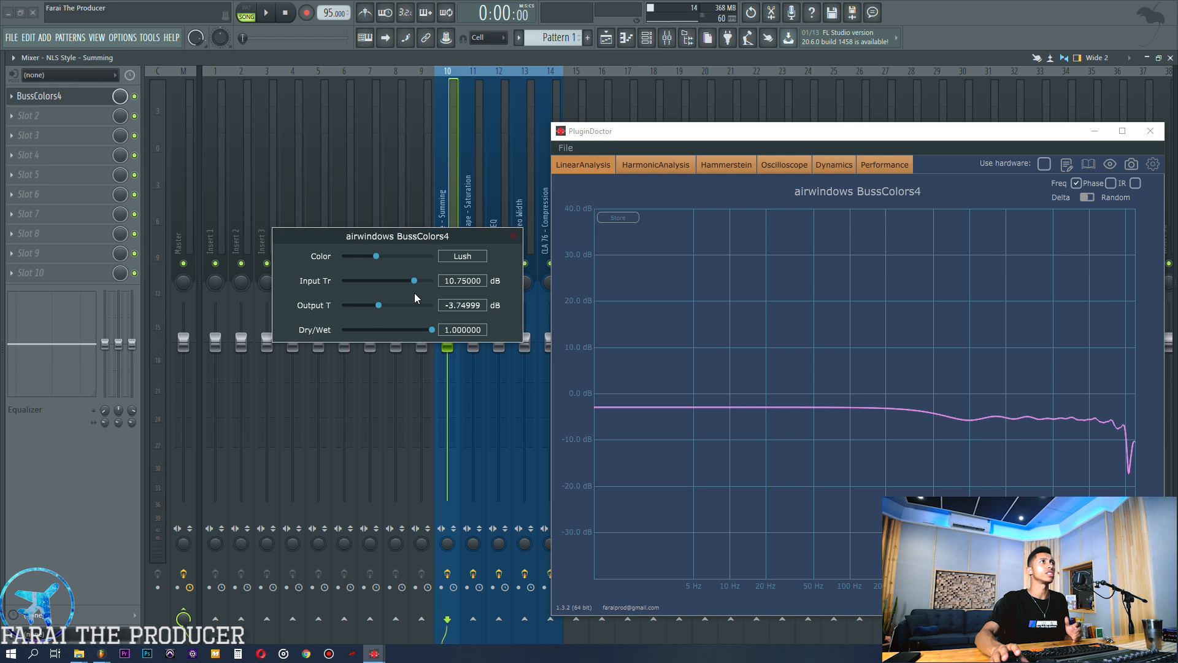
{"action": "mouse_move", "coordinate": [432, 332]}
{"action": "left_mouse_down"}
{"action": "mouse_move", "coordinate": [285, 344]}
{"action": "mouse_move", "coordinate": [433, 324]}
{"action": "left_mouse_up"}
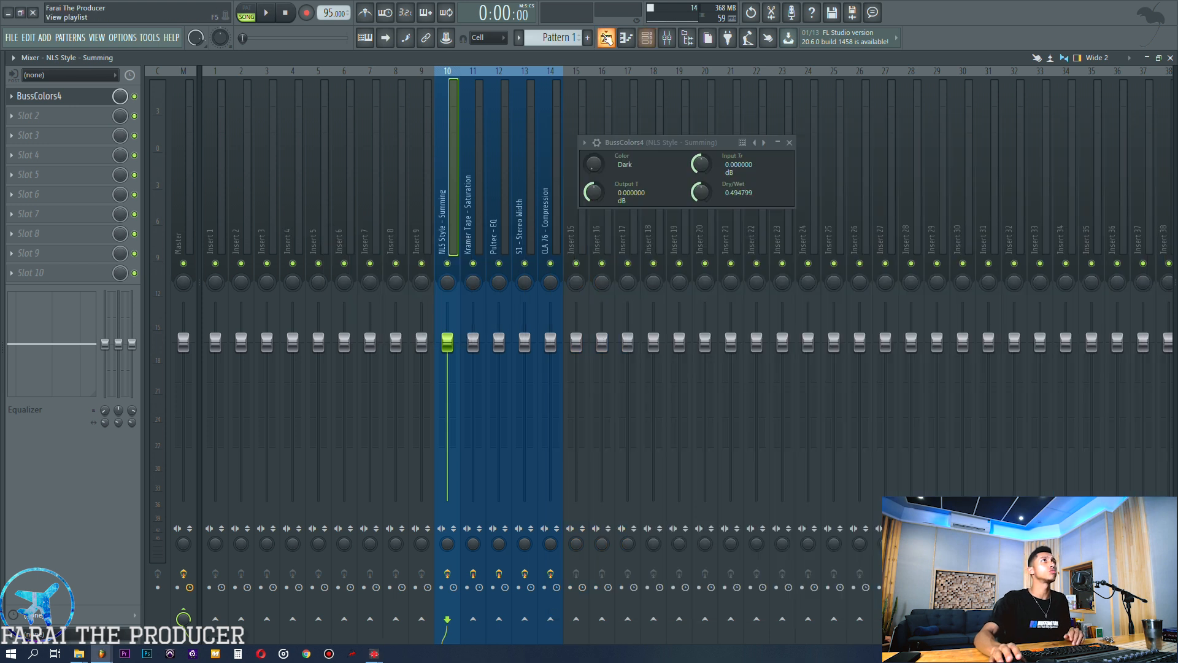
Step: Select the 01 Kick clip in the playlist, audition it and return to the mixer with BussColors4 open
{"action": "key", "text": "F5"}
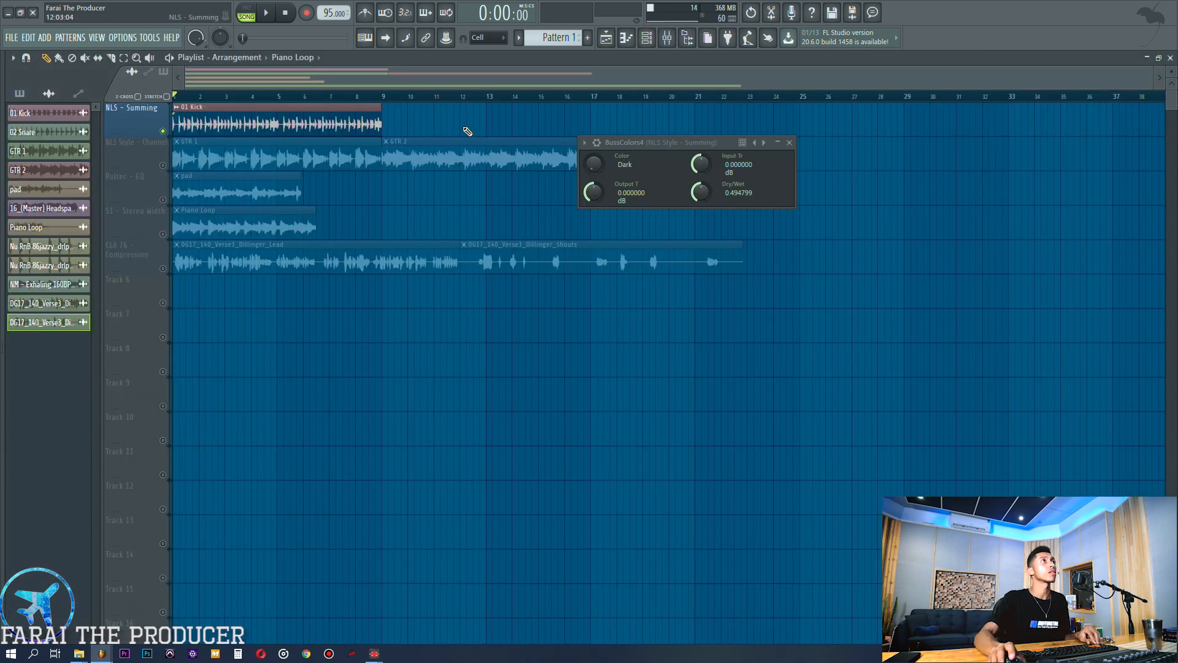
{"action": "left_click", "coordinate": [204, 120], "text": "ctrl"}
{"action": "key", "text": "space"}
{"action": "left_click_drag", "start_coordinate": [642, 145], "coordinate": [580, 254]}
{"action": "left_click", "coordinate": [668, 38]}
{"action": "key", "text": "space"}
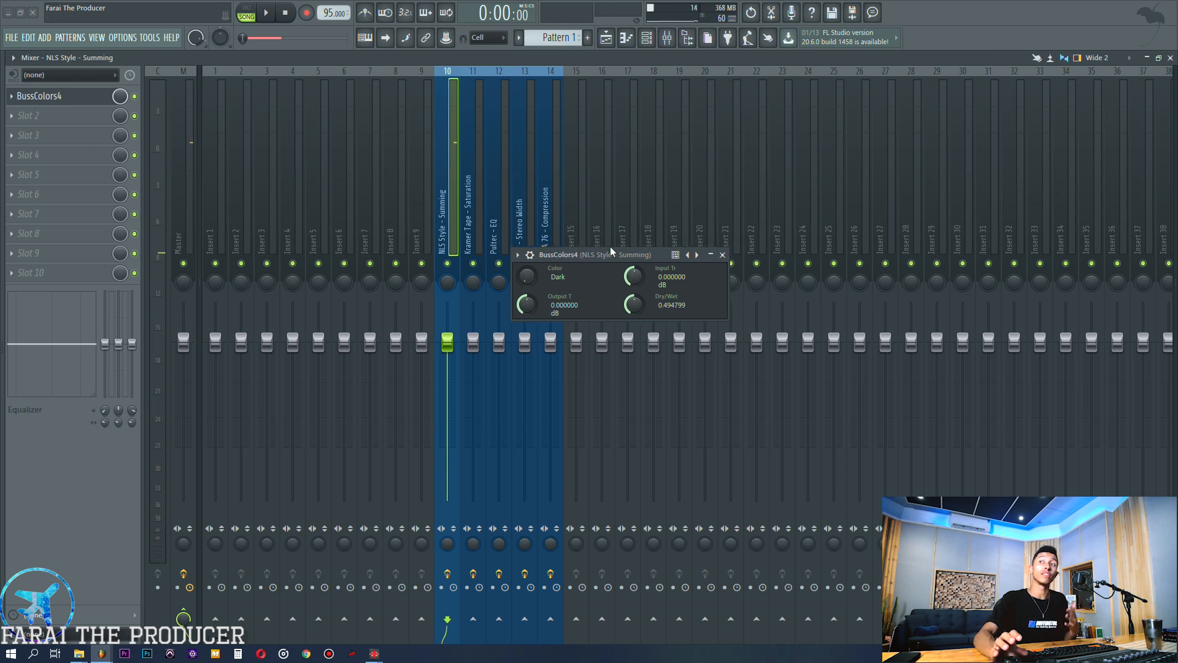
Step: While the kick plays, set BussColors4's Input Tr to about 16.7 dB and Output T to about -9.75 dB
{"action": "key", "text": "space"}
{"action": "left_click_drag", "start_coordinate": [636, 276], "coordinate": [636, 250]}
{"action": "left_click_drag", "start_coordinate": [527, 304], "coordinate": [527, 335]}
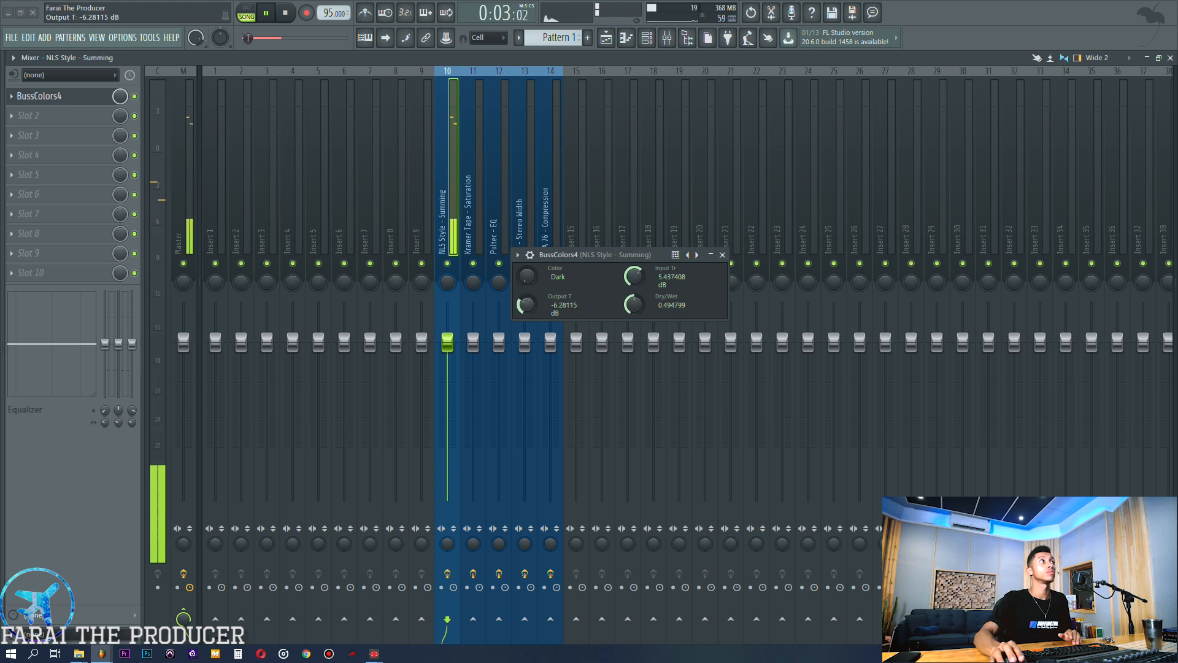
{"action": "left_click_drag", "start_coordinate": [634, 276], "coordinate": [634, 232]}
{"action": "left_click_drag", "start_coordinate": [527, 304], "coordinate": [527, 327]}
{"action": "left_click_drag", "start_coordinate": [634, 276], "coordinate": [634, 247]}
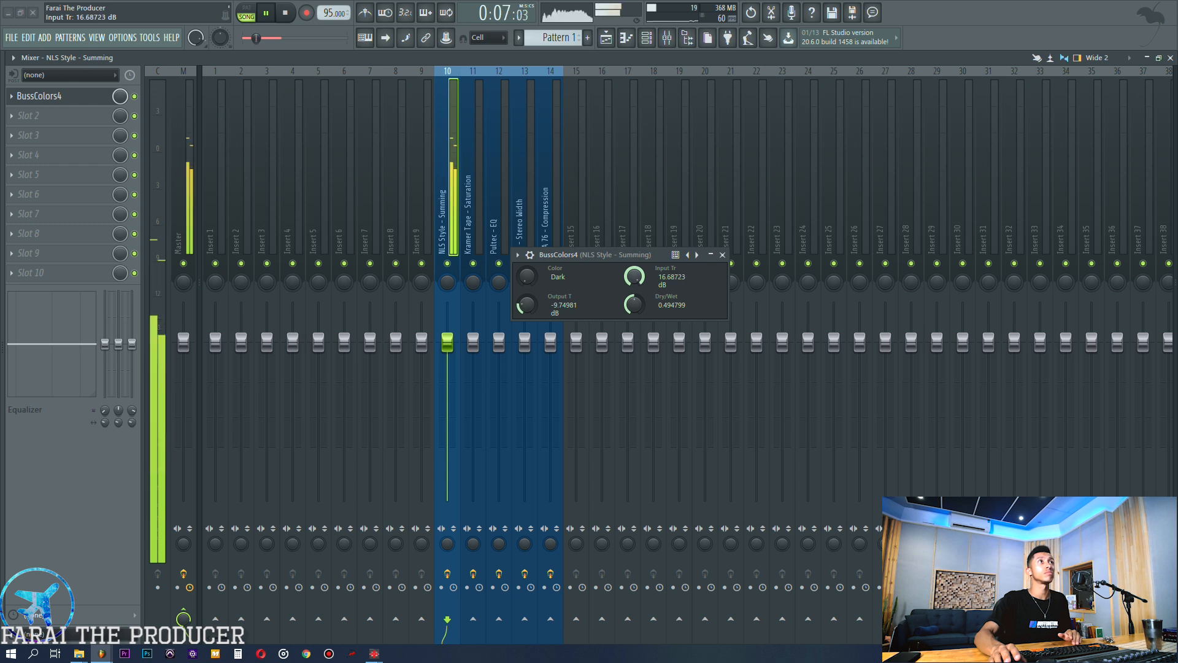
Step: Audition the Lush and Vibe colors in BussColors4 and set Input Tr to 18 dB
{"action": "mouse_move", "coordinate": [545, 260]}
{"action": "left_mouse_down"}
{"action": "mouse_move", "coordinate": [559, 298]}
{"action": "mouse_move", "coordinate": [541, 276]}
{"action": "left_mouse_up"}
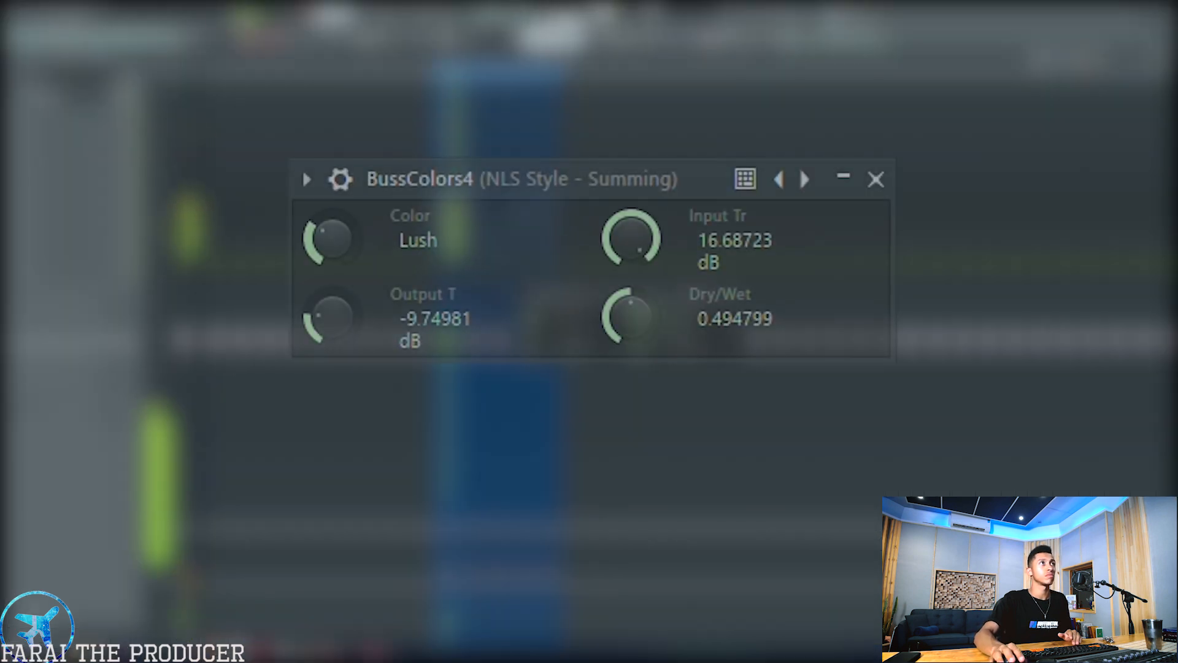
{"action": "left_click_drag", "start_coordinate": [341, 248], "coordinate": [341, 236]}
{"action": "left_click_drag", "start_coordinate": [638, 245], "coordinate": [638, 232]}
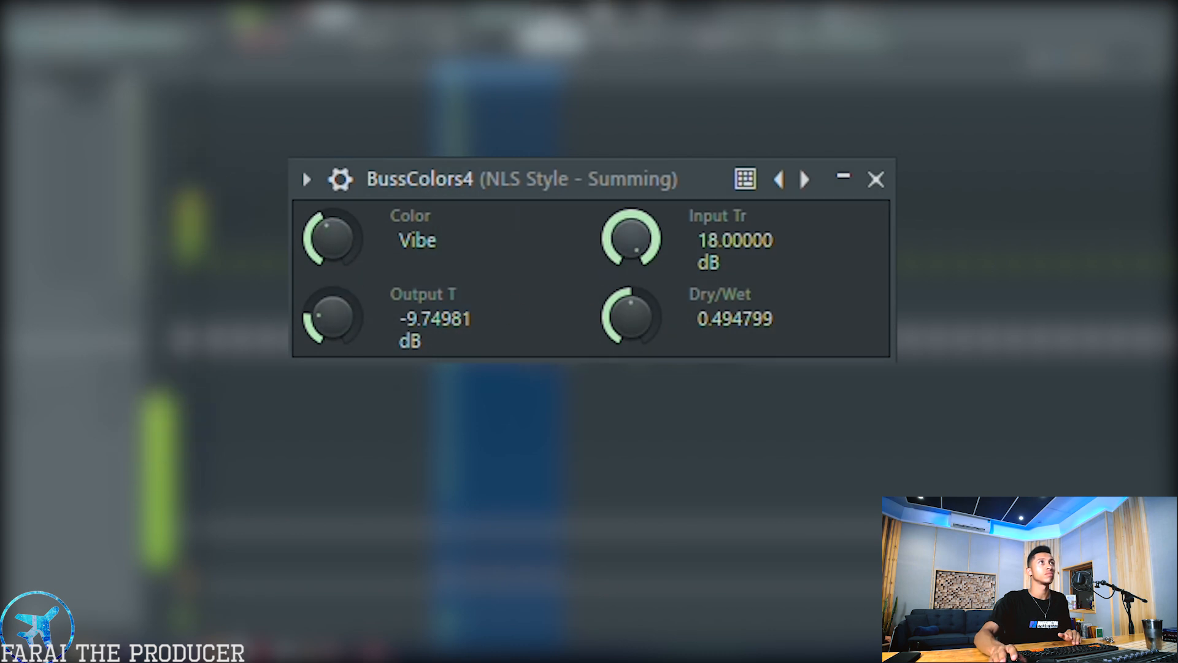
Step: Set BussColors4 to Holo with Dry/Wet at 1, Input Tr at about 15 dB and Output T at about -11 dB
{"action": "left_click_drag", "start_coordinate": [630, 319], "coordinate": [628, 265]}
{"action": "left_click_drag", "start_coordinate": [331, 310], "coordinate": [332, 295]}
{"action": "left_click_drag", "start_coordinate": [343, 246], "coordinate": [343, 236]}
{"action": "mouse_move", "coordinate": [612, 235]}
{"action": "left_mouse_down"}
{"action": "mouse_move", "coordinate": [611, 245]}
{"action": "mouse_move", "coordinate": [630, 241]}
{"action": "mouse_move", "coordinate": [629, 227]}
{"action": "left_mouse_up"}
{"action": "left_click_drag", "start_coordinate": [361, 310], "coordinate": [361, 336]}
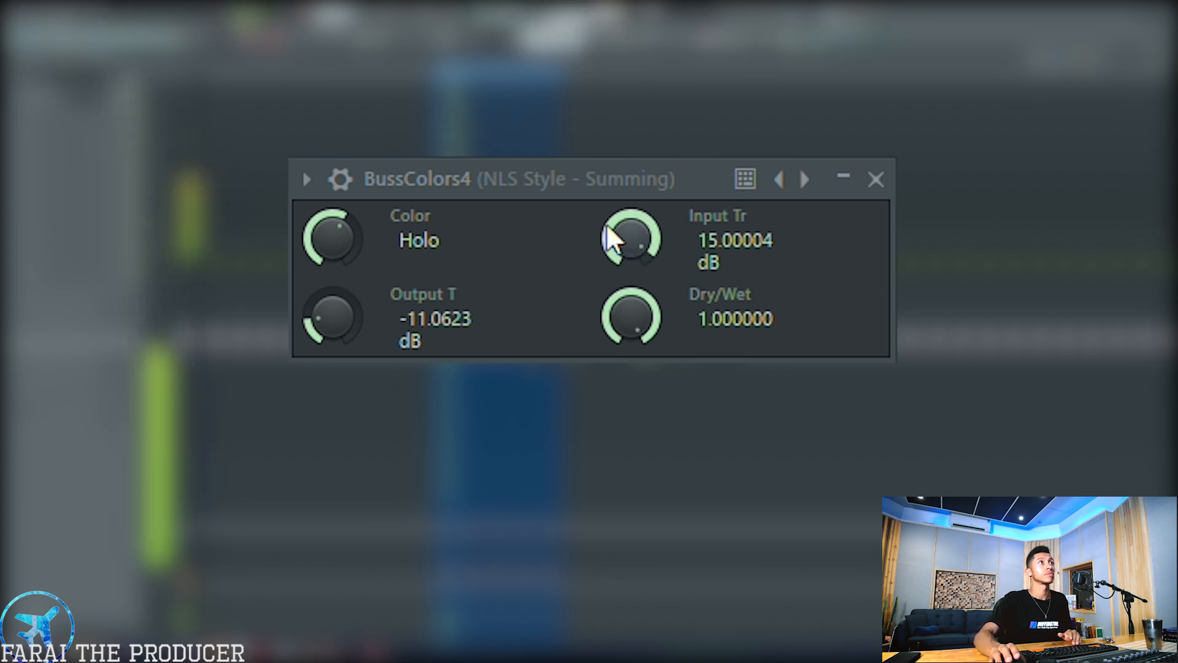
Step: Switch BussColors4 to Steel with Input Tr at about 12.6 dB and Output T at about -9.75 dB, and set Dry/Wet to 0
{"action": "left_click_drag", "start_coordinate": [611, 232], "coordinate": [612, 269]}
{"action": "left_click_drag", "start_coordinate": [332, 329], "coordinate": [332, 314]}
{"action": "left_click_drag", "start_coordinate": [332, 241], "coordinate": [332, 184]}
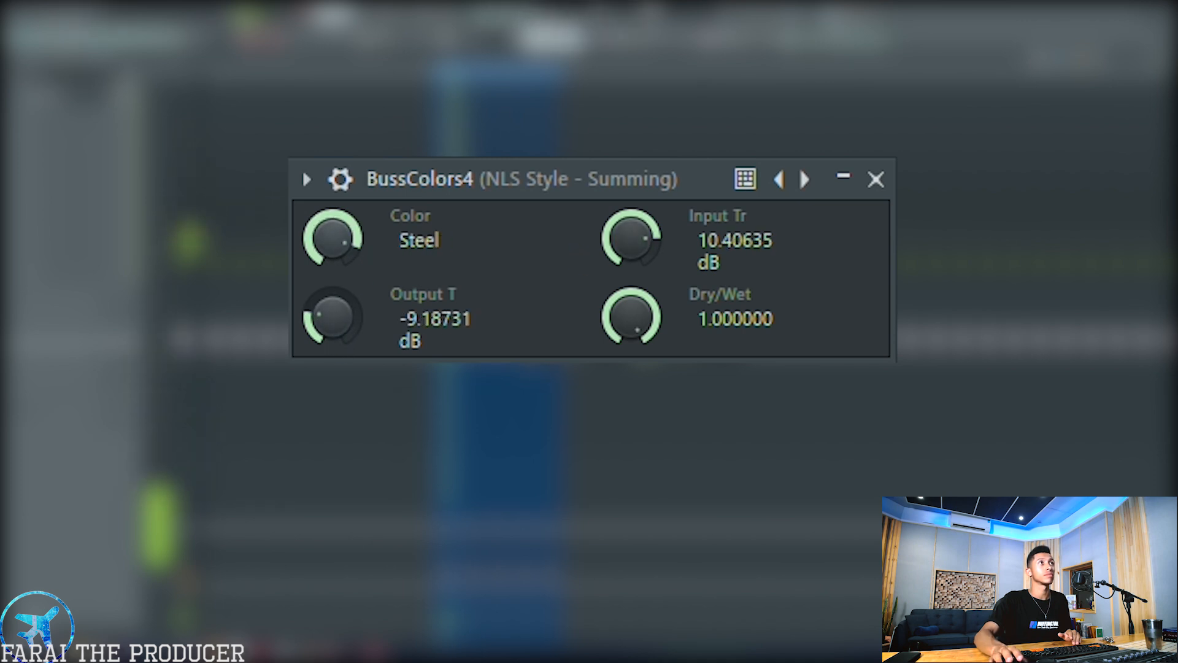
{"action": "left_click_drag", "start_coordinate": [610, 232], "coordinate": [610, 214]}
{"action": "left_click_drag", "start_coordinate": [335, 318], "coordinate": [334, 324]}
{"action": "left_click_drag", "start_coordinate": [608, 306], "coordinate": [607, 368]}
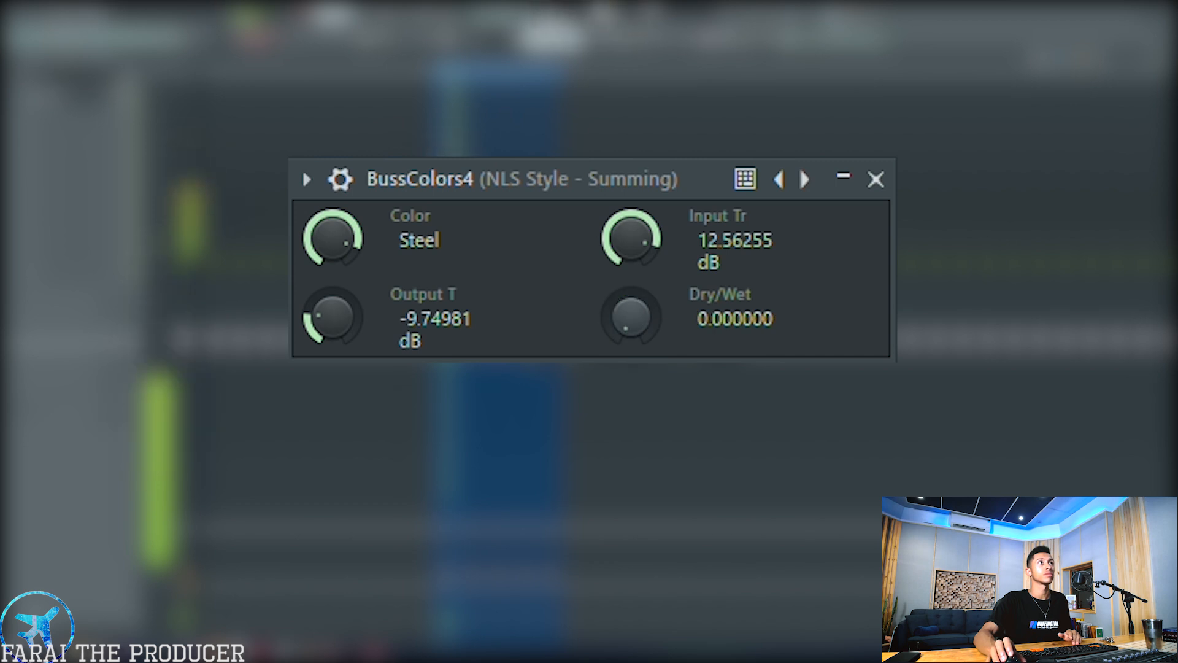
Step: Set BussColors4's Dry/Wet to 1 and Color to Tube, and fine-tune the input and output levels while listening
{"action": "left_click_drag", "start_coordinate": [630, 316], "coordinate": [594, 274]}
{"action": "left_click_drag", "start_coordinate": [329, 246], "coordinate": [329, 228]}
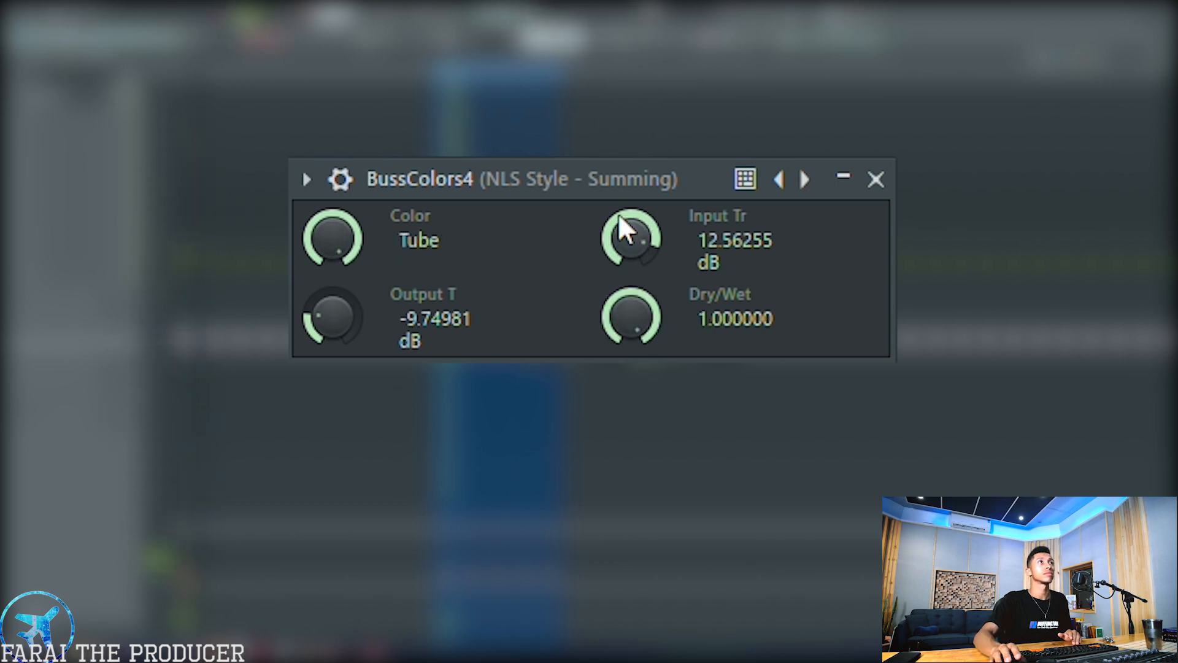
{"action": "left_click_drag", "start_coordinate": [618, 214], "coordinate": [619, 197]}
{"action": "left_click_drag", "start_coordinate": [303, 341], "coordinate": [302, 355]}
{"action": "mouse_move", "coordinate": [631, 316]}
{"action": "left_mouse_down"}
{"action": "mouse_move", "coordinate": [630, 350]}
{"action": "mouse_move", "coordinate": [631, 316]}
{"action": "left_mouse_up"}
{"action": "mouse_move", "coordinate": [354, 255]}
{"action": "left_mouse_down"}
{"action": "mouse_move", "coordinate": [354, 242]}
{"action": "mouse_move", "coordinate": [355, 252]}
{"action": "left_mouse_up"}
{"action": "left_click_drag", "start_coordinate": [363, 307], "coordinate": [362, 295]}
{"action": "left_click_drag", "start_coordinate": [651, 234], "coordinate": [650, 273]}
{"action": "left_click_drag", "start_coordinate": [356, 289], "coordinate": [355, 271]}
{"action": "left_click_drag", "start_coordinate": [339, 322], "coordinate": [340, 325]}
{"action": "left_click_drag", "start_coordinate": [337, 227], "coordinate": [336, 242]}
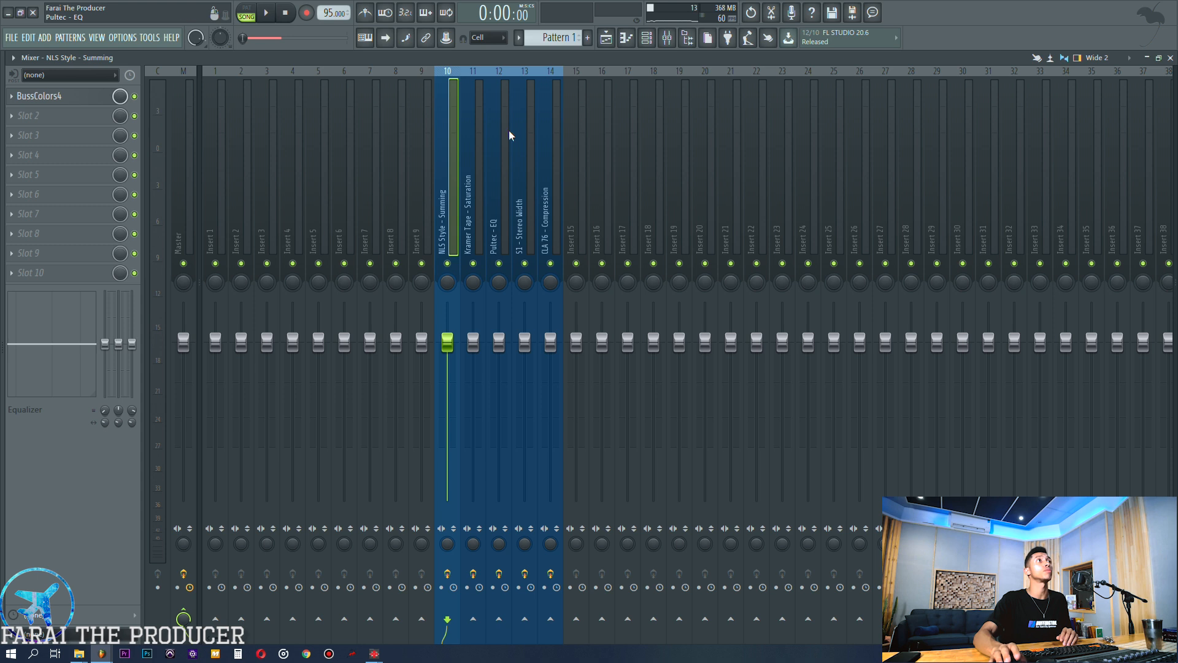
Step: Open Deckwrecka on the Kramer Tape - Saturation track and make the GTR 1 clip the playlist's playback range
{"action": "left_click", "coordinate": [467, 173]}
{"action": "left_click", "coordinate": [77, 123]}
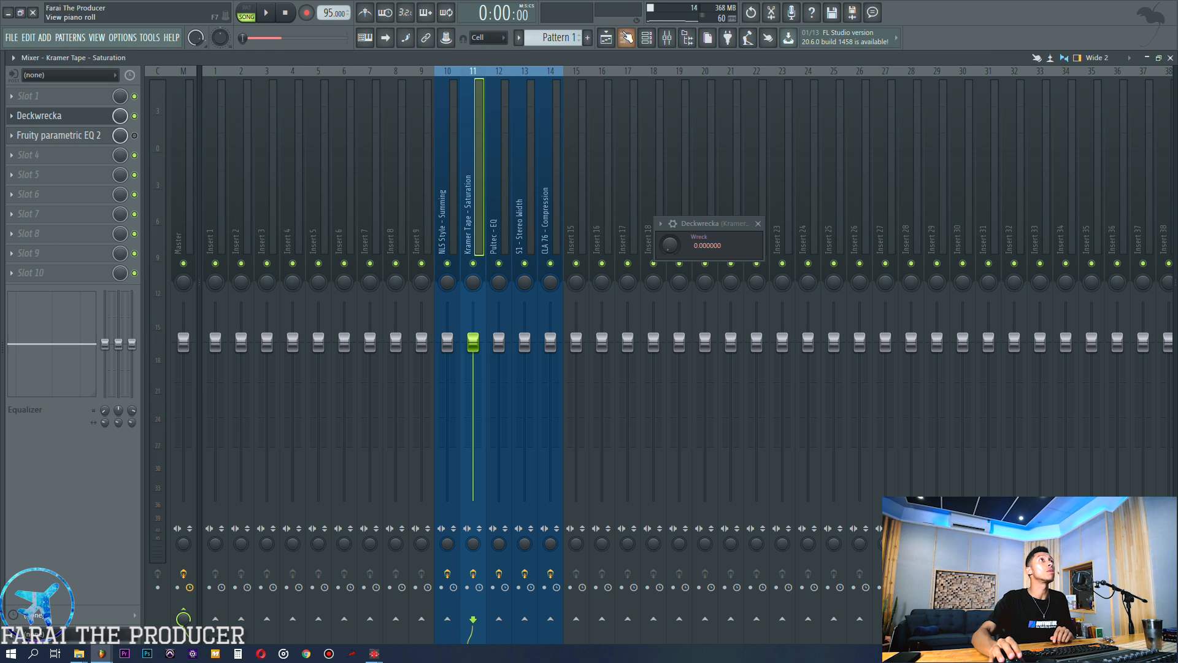
{"action": "left_click", "coordinate": [606, 38]}
{"action": "left_click", "coordinate": [386, 359]}
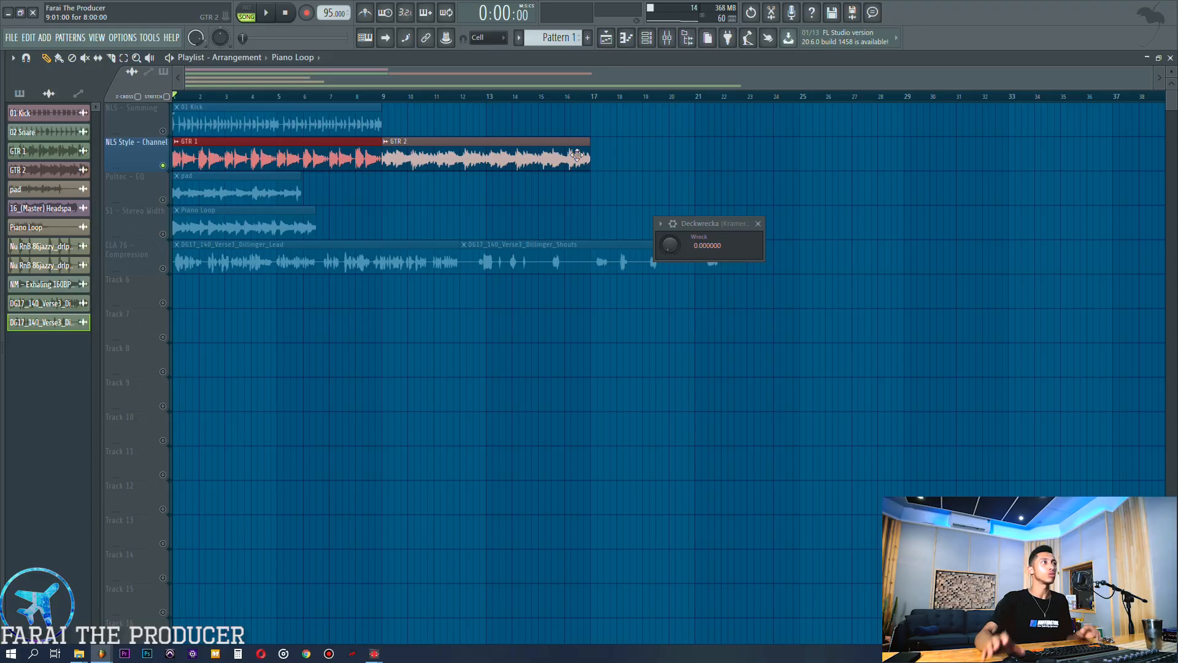
{"action": "key", "text": "ctrl+Return"}
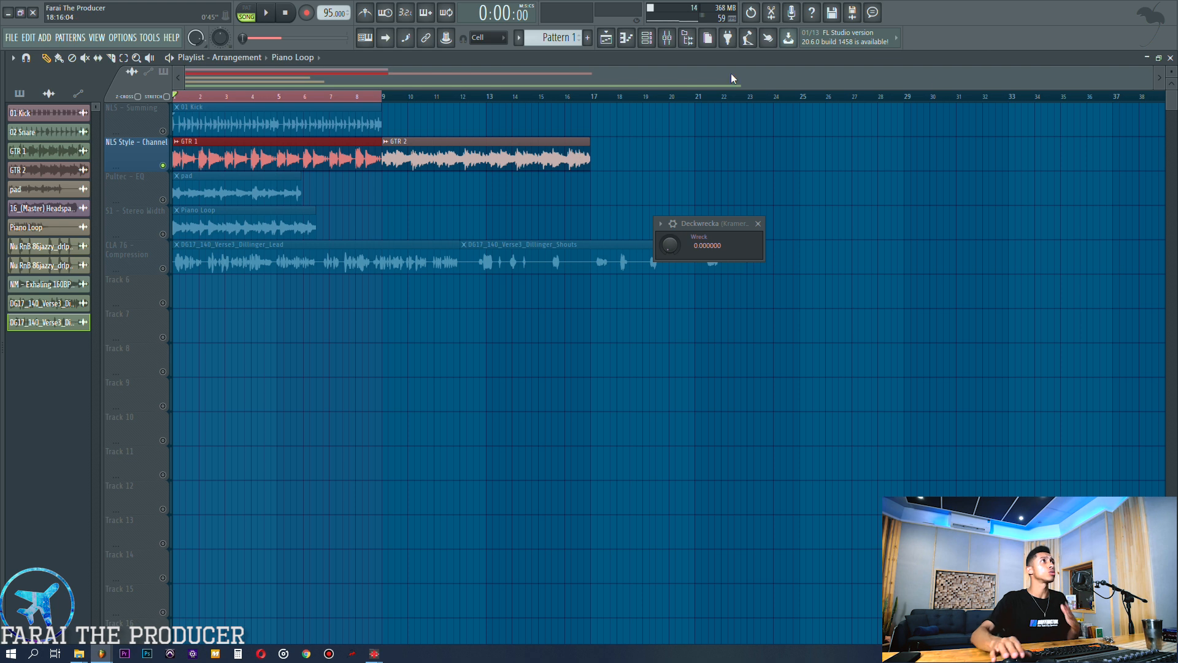
Step: Listen to the unprocessed GTR 1 loop while checking the mixer and playlist, and stop playback
{"action": "left_click", "coordinate": [668, 38]}
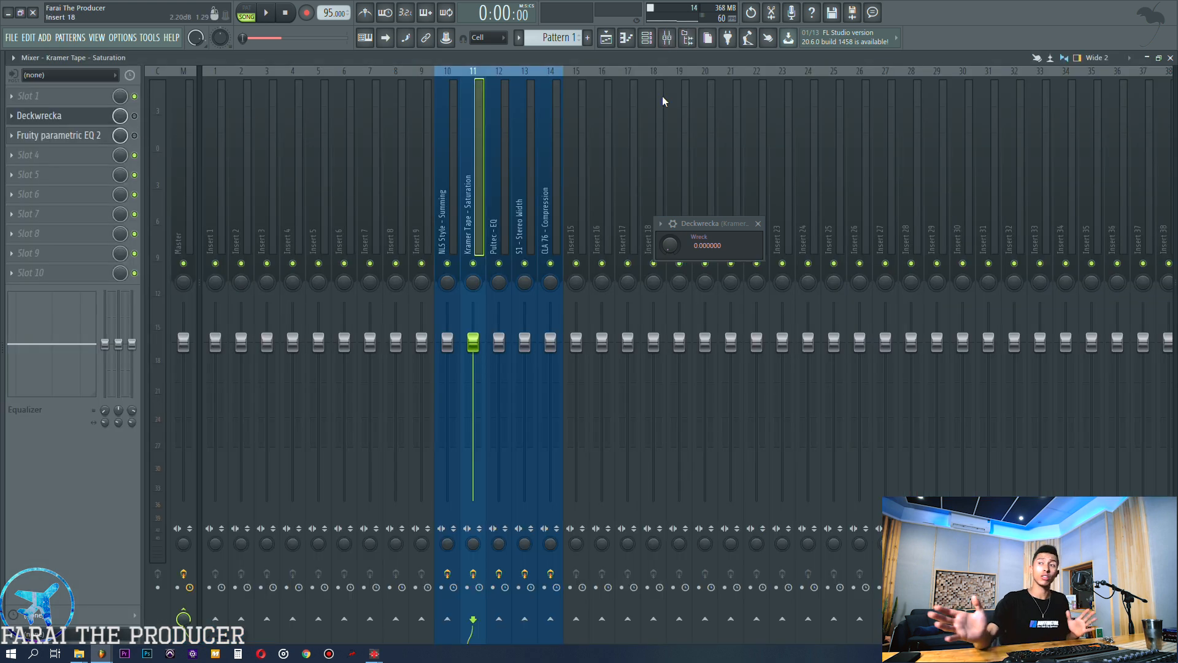
{"action": "key", "text": "space"}
{"action": "left_click", "coordinate": [607, 38]}
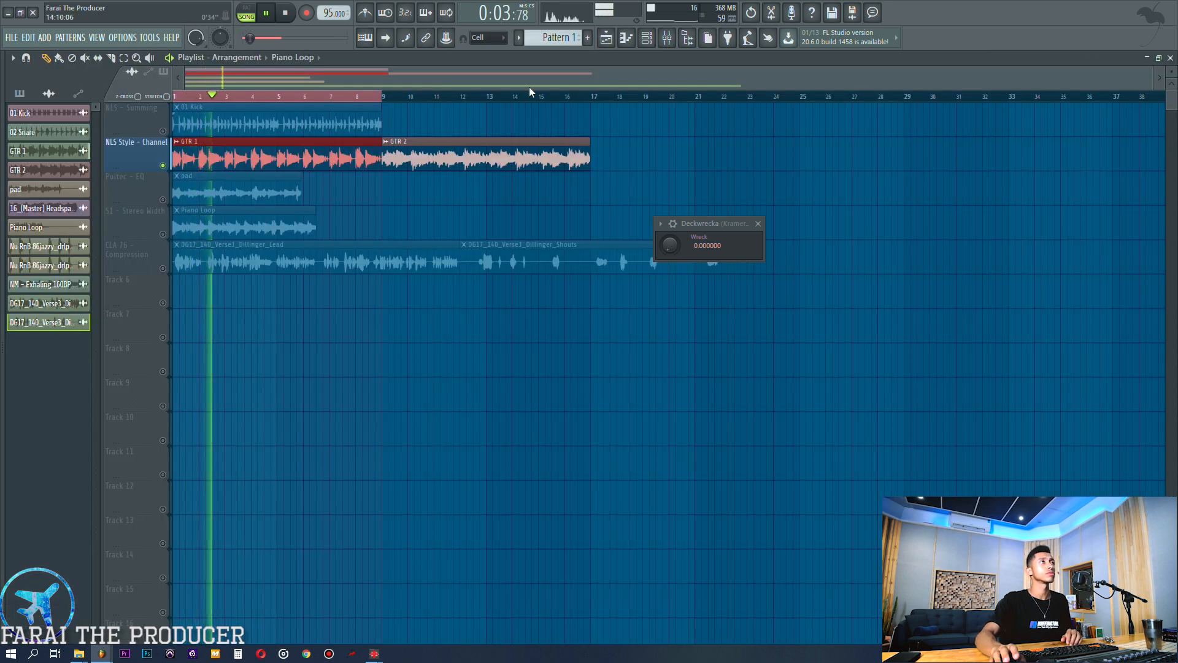
{"action": "left_click", "coordinate": [665, 38]}
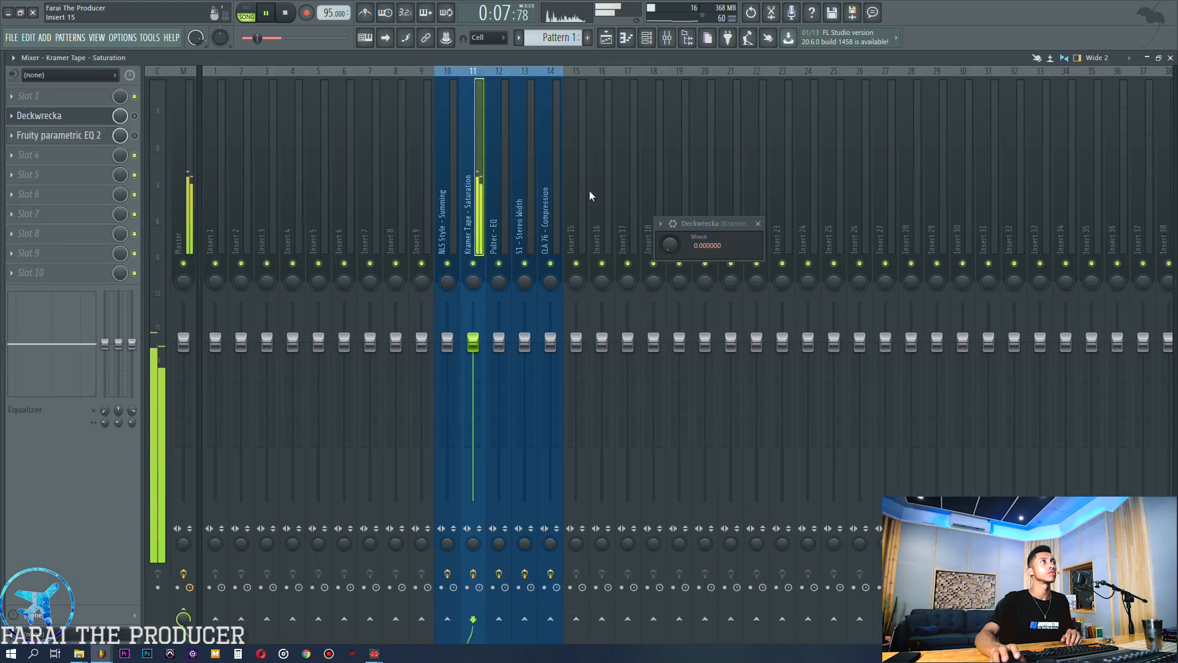
{"action": "left_click", "coordinate": [607, 39]}
{"action": "key", "text": "space"}
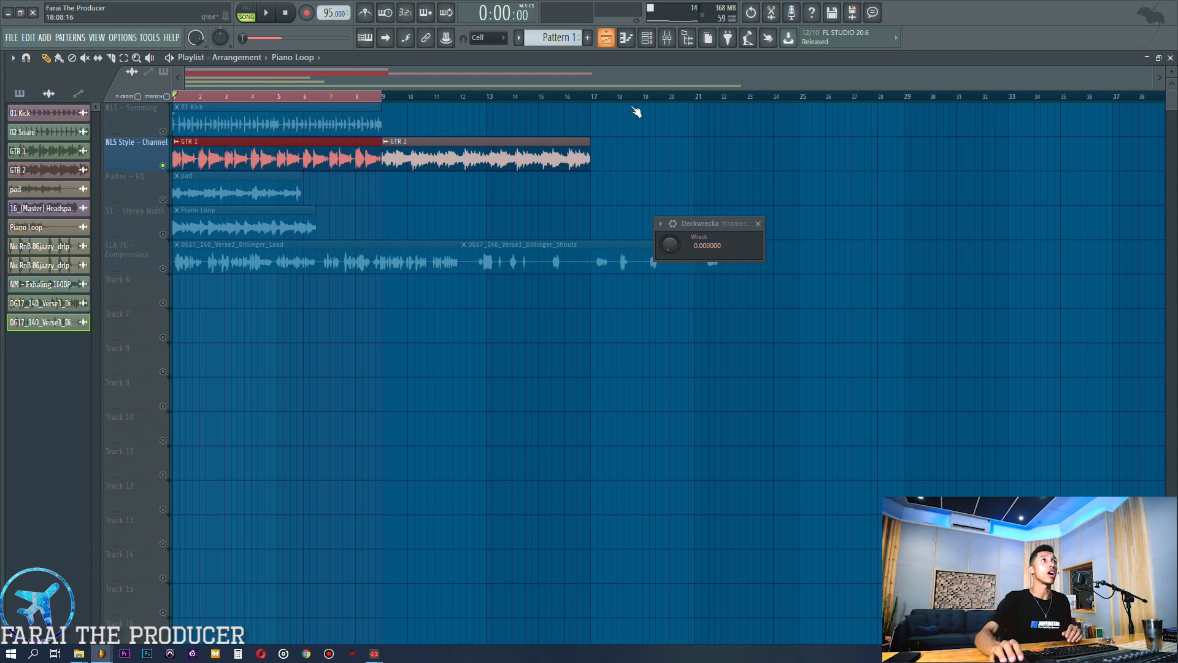
Step: Audition Deckwrecka on the guitar loop, raising Wreck to about 0.81 and settling on about 0.65
{"action": "left_click_drag", "start_coordinate": [709, 224], "coordinate": [610, 321]}
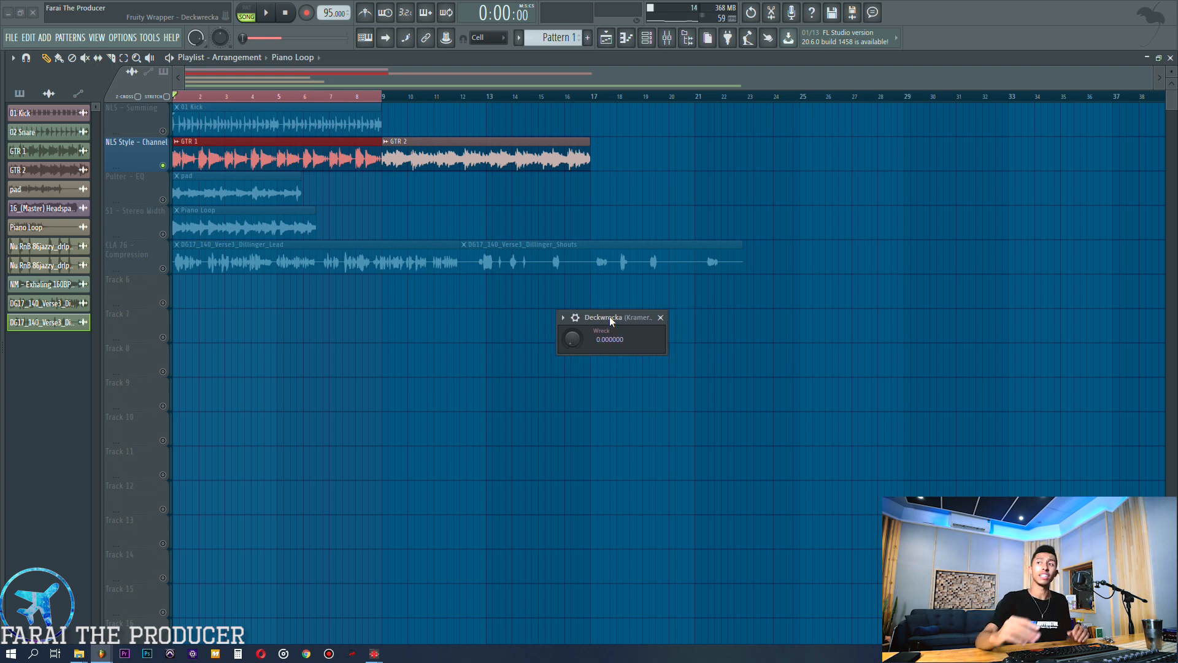
{"action": "left_click_drag", "start_coordinate": [611, 318], "coordinate": [607, 305]}
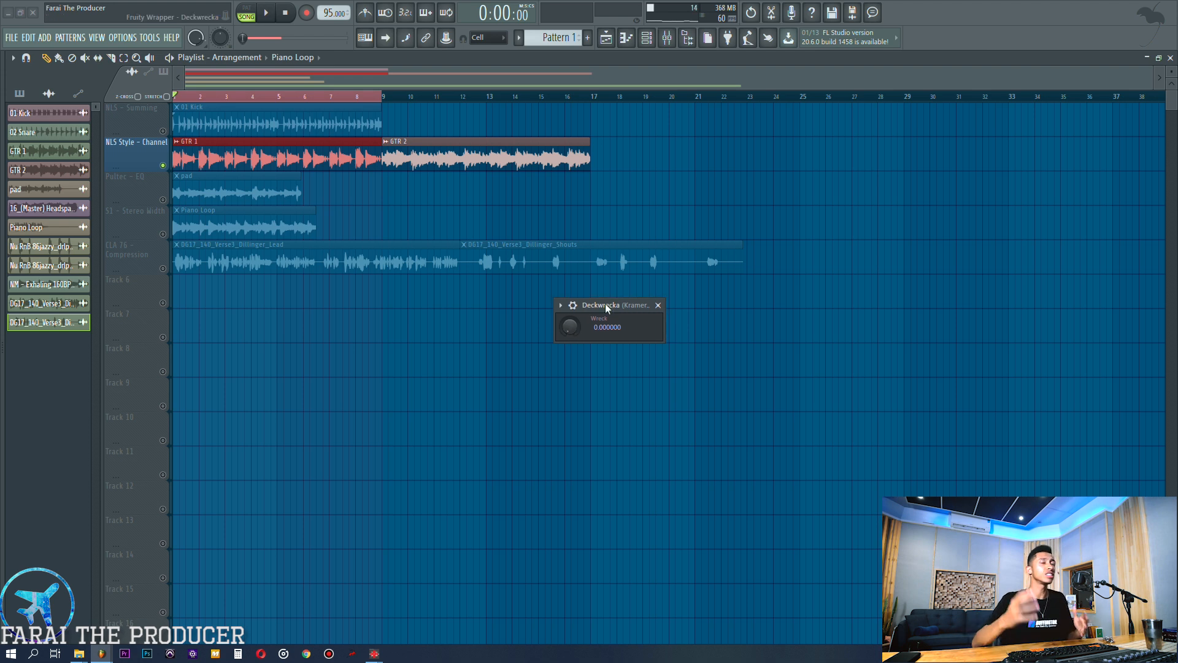
{"action": "key", "text": "space"}
{"action": "left_click_drag", "start_coordinate": [570, 327], "coordinate": [569, 245]}
{"action": "left_click", "coordinate": [666, 32]}
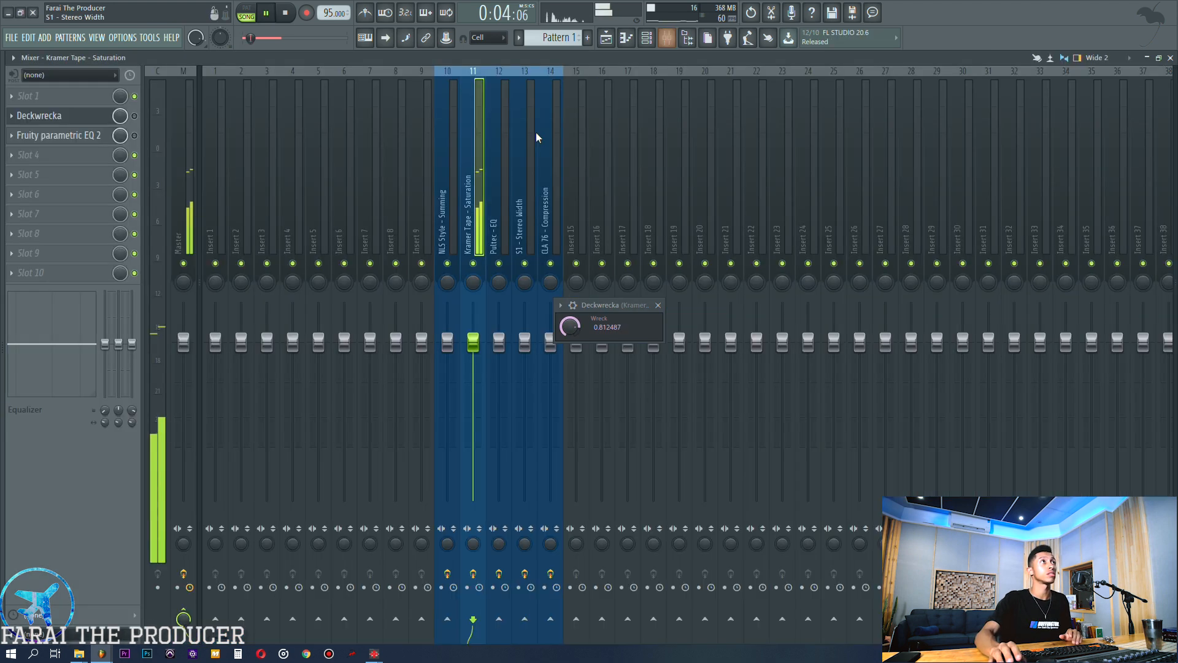
{"action": "key", "text": "space"}
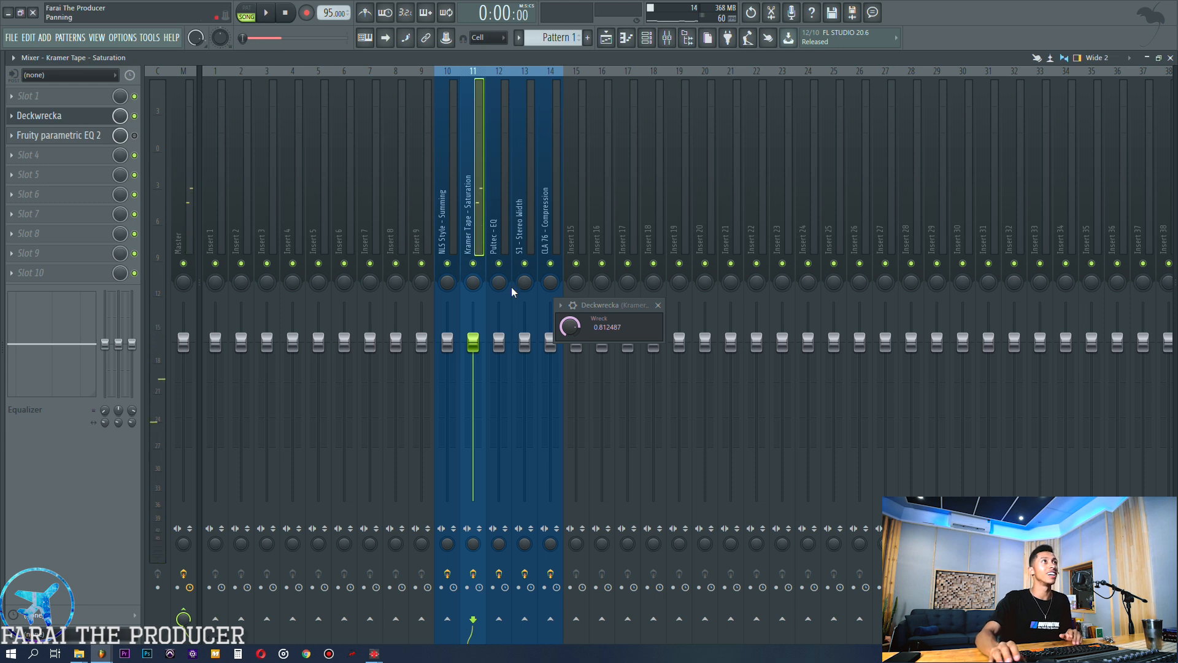
{"action": "key", "text": "space"}
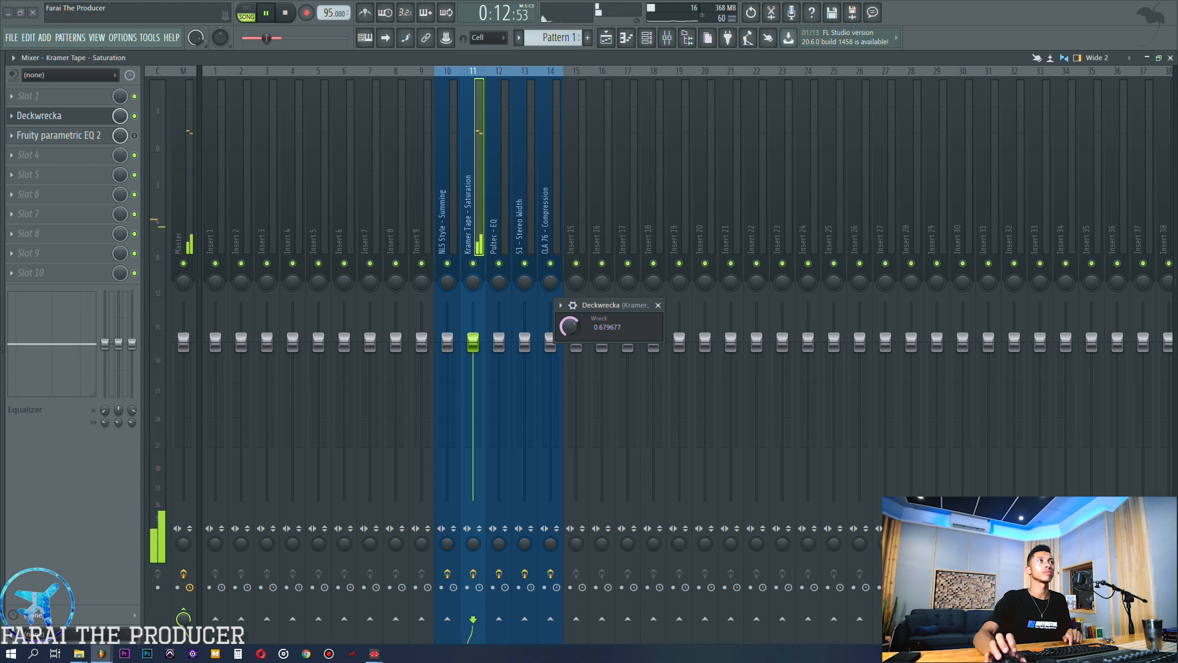
{"action": "left_click_drag", "start_coordinate": [572, 326], "coordinate": [572, 327]}
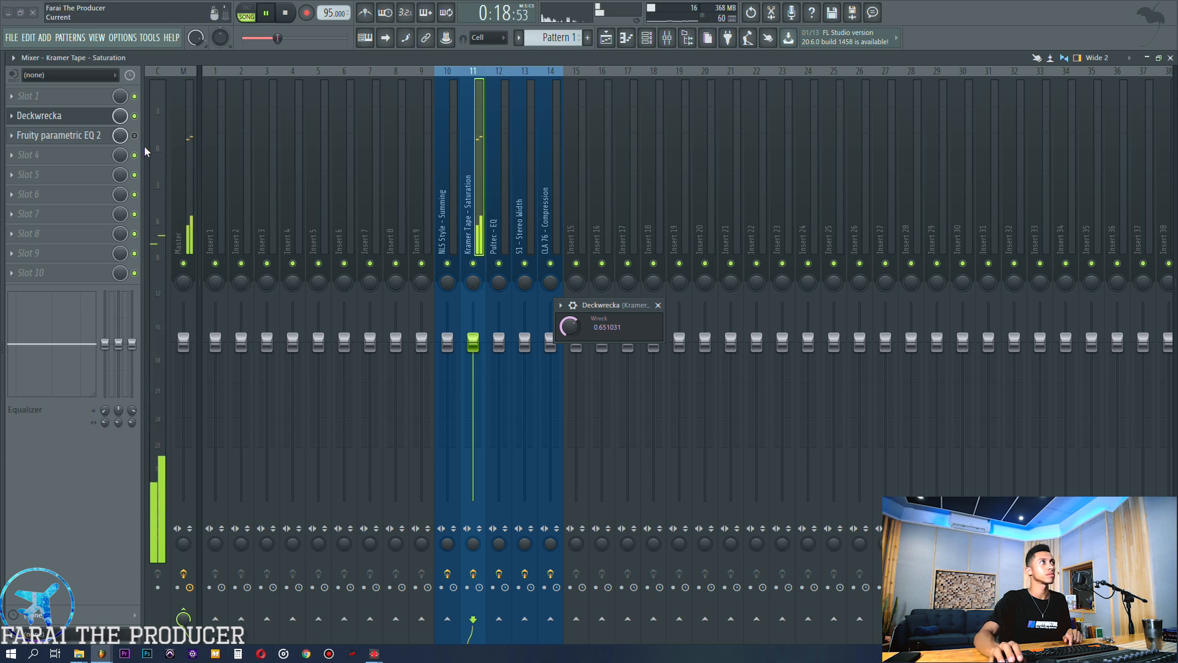
Step: Compare the GTR 1 loop with Deckwrecka bypassed and enabled on the Kramer Tape - Saturation track, and stop playback
{"action": "left_click", "coordinate": [135, 116]}
{"action": "left_click", "coordinate": [135, 116]}
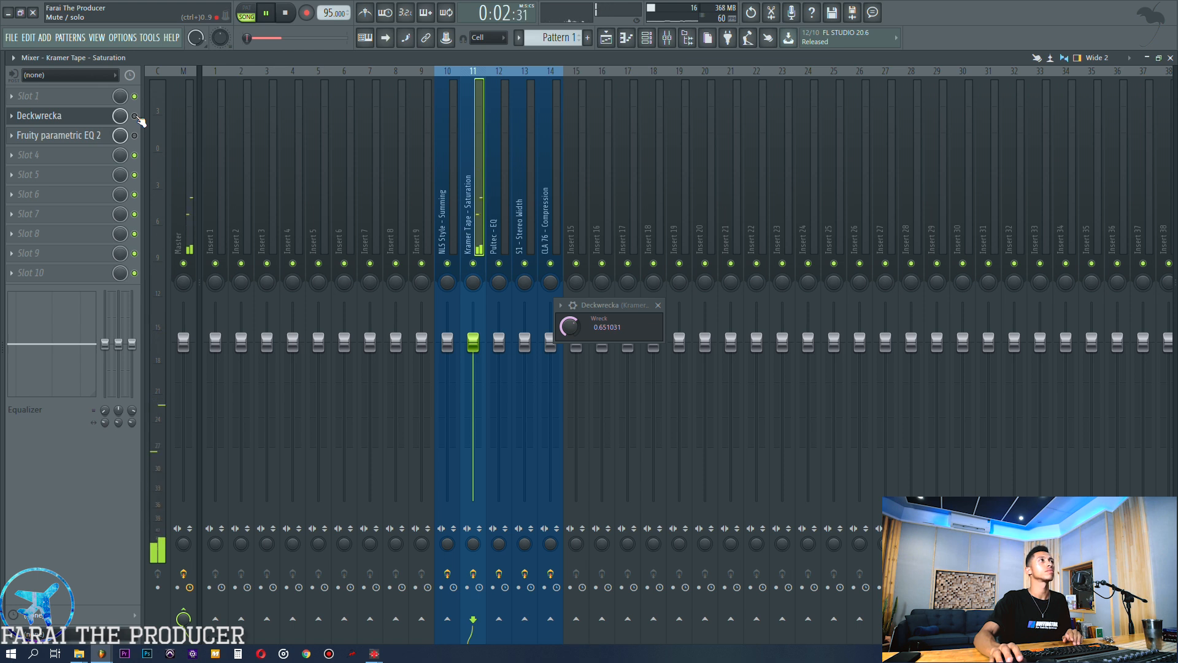
{"action": "key", "text": "space"}
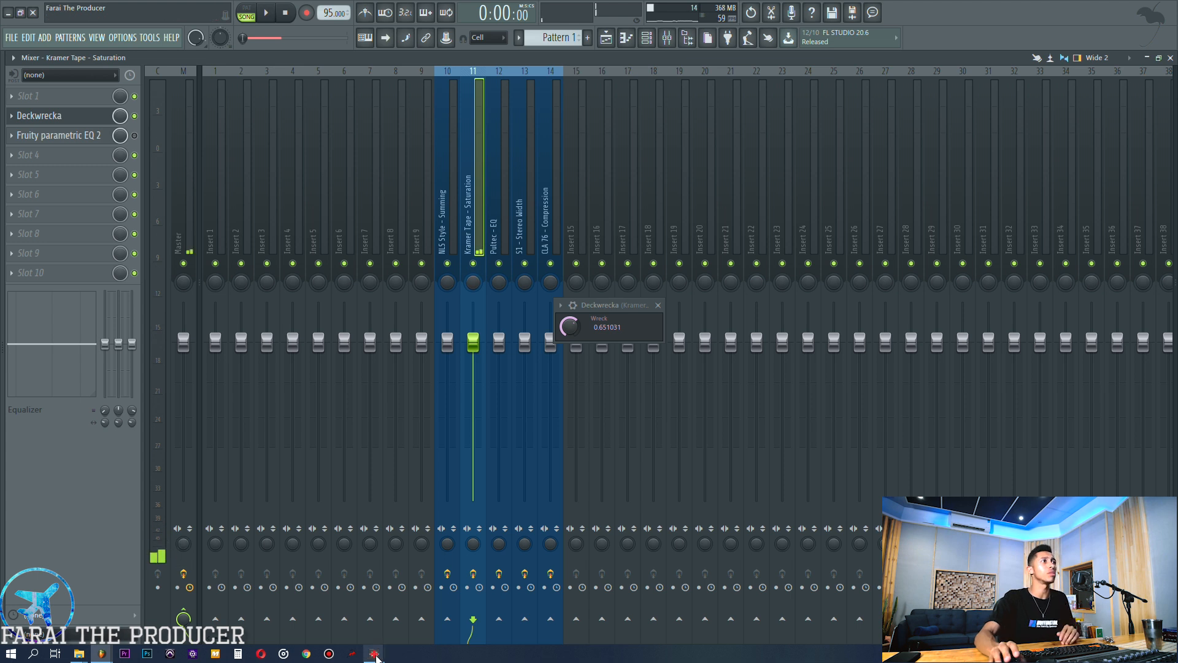
Step: Switch to PluginDoctor and load Deckwrecka64.dll from the Airwindows folder for analysis
{"action": "mouse_move", "coordinate": [373, 655]}
{"action": "left_click", "coordinate": [307, 604]}
{"action": "left_click", "coordinate": [565, 148]}
{"action": "left_click", "coordinate": [576, 178]}
{"action": "left_click", "coordinate": [565, 148]}
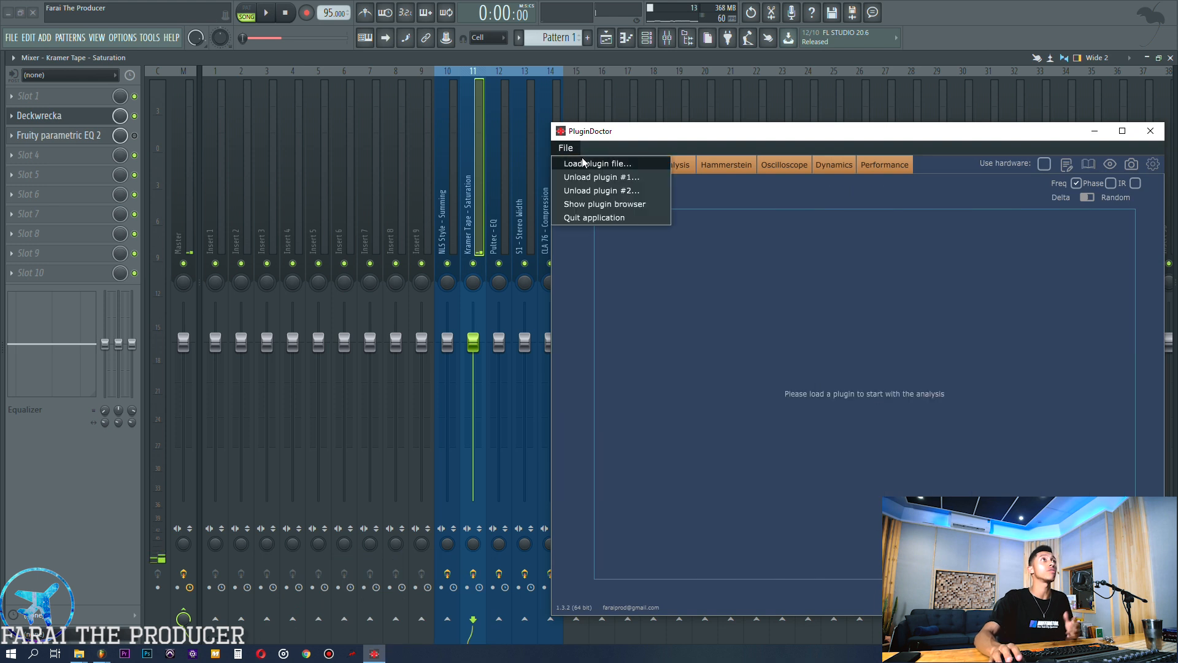
{"action": "left_click", "coordinate": [583, 163]}
{"action": "left_click", "coordinate": [180, 417]}
{"action": "key", "text": "p"}
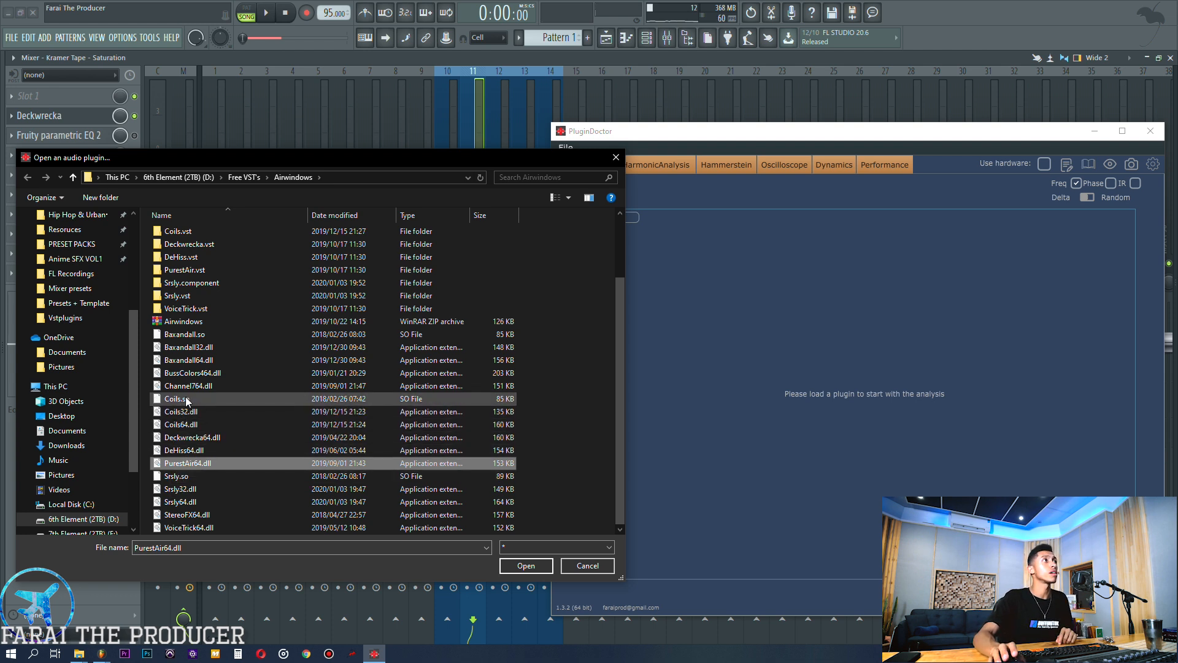
{"action": "double_click", "coordinate": [171, 439]}
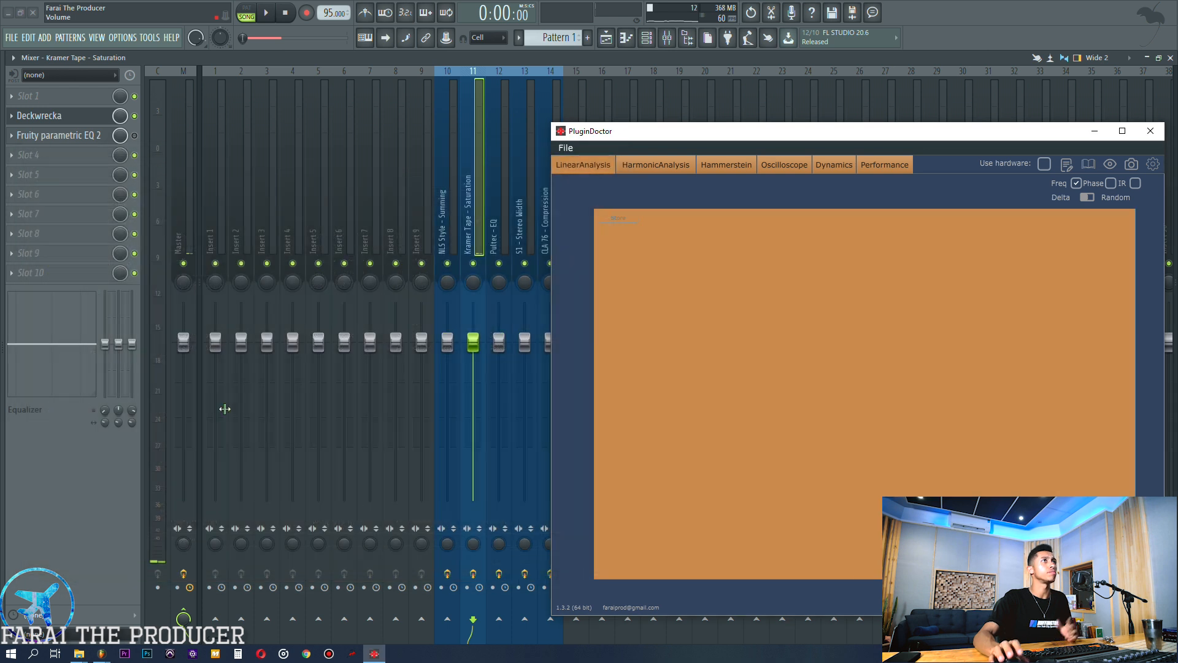
Step: Sweep Deckwrecka's Wreck through values such as about 0.48 and examine its linear frequency response
{"action": "left_click_drag", "start_coordinate": [204, 67], "coordinate": [351, 306]}
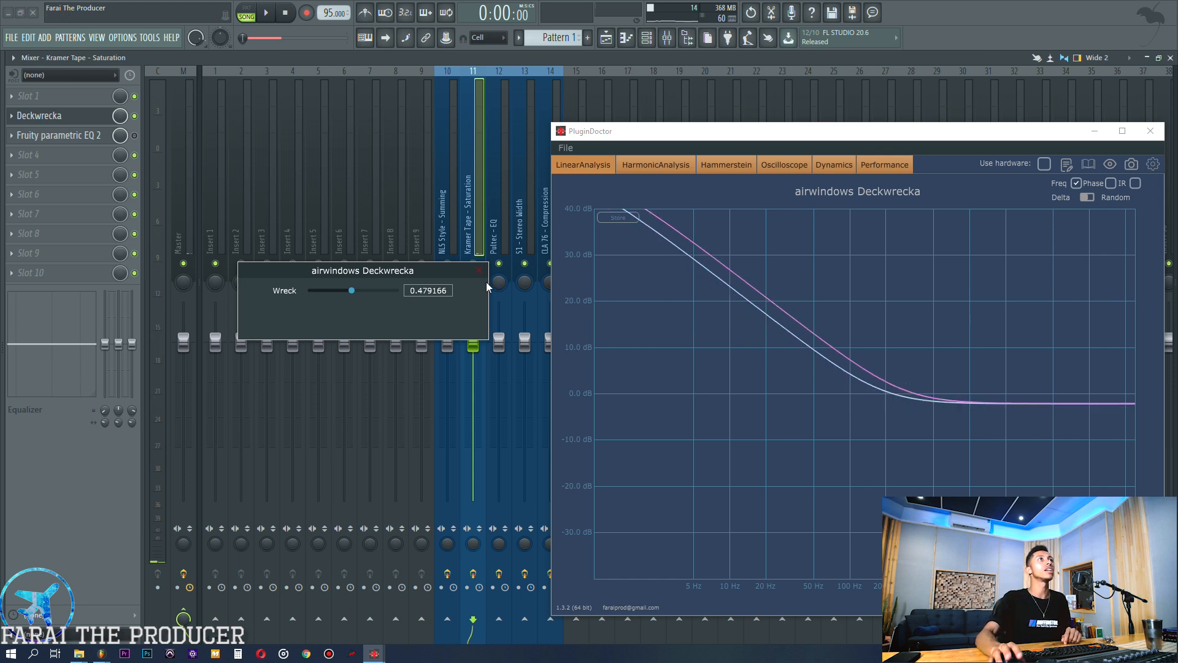
{"action": "left_click_drag", "start_coordinate": [358, 292], "coordinate": [370, 297]}
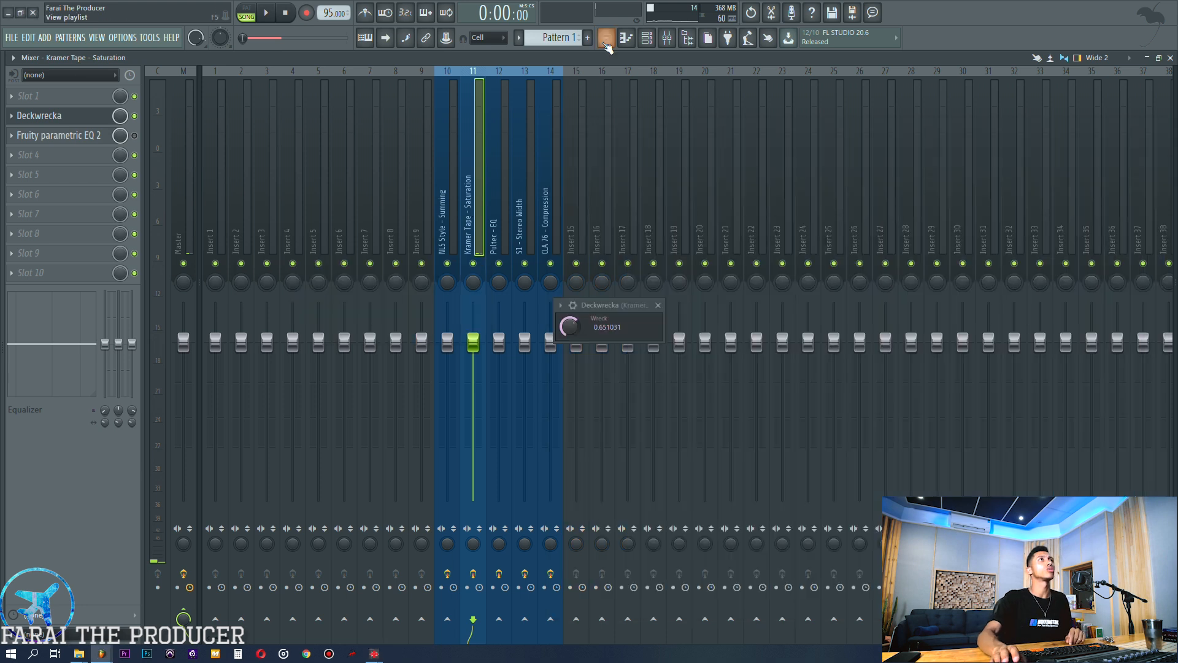
Step: Audition Deckwrecka on the GTR 2 clip, starting with Wreck at 0, raising it to about 0.75 and settling on about 0.70
{"action": "left_click", "coordinate": [606, 38]}
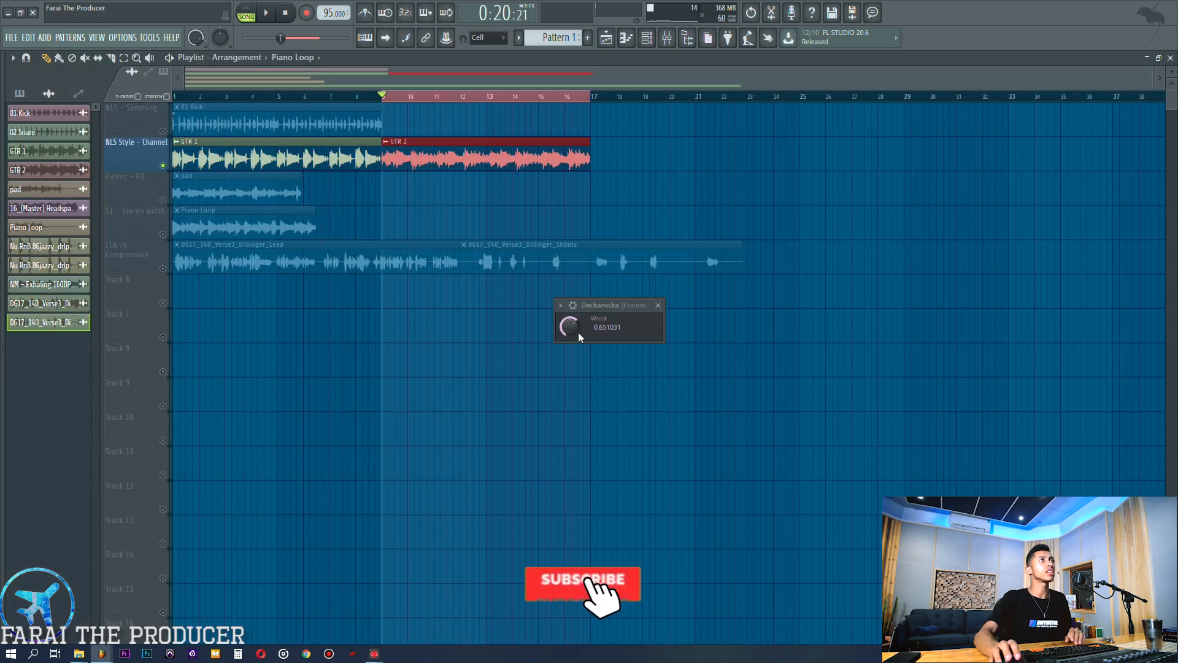
{"action": "left_click_drag", "start_coordinate": [598, 312], "coordinate": [575, 332]}
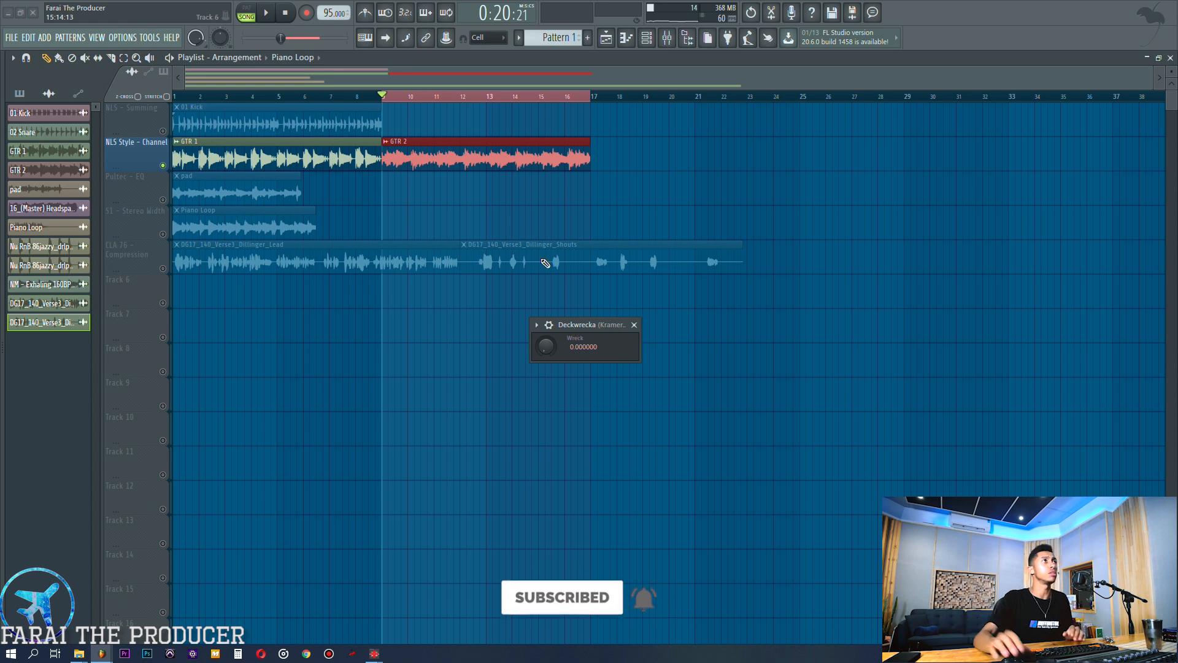
{"action": "key", "text": "space"}
{"action": "left_click", "coordinate": [666, 38]}
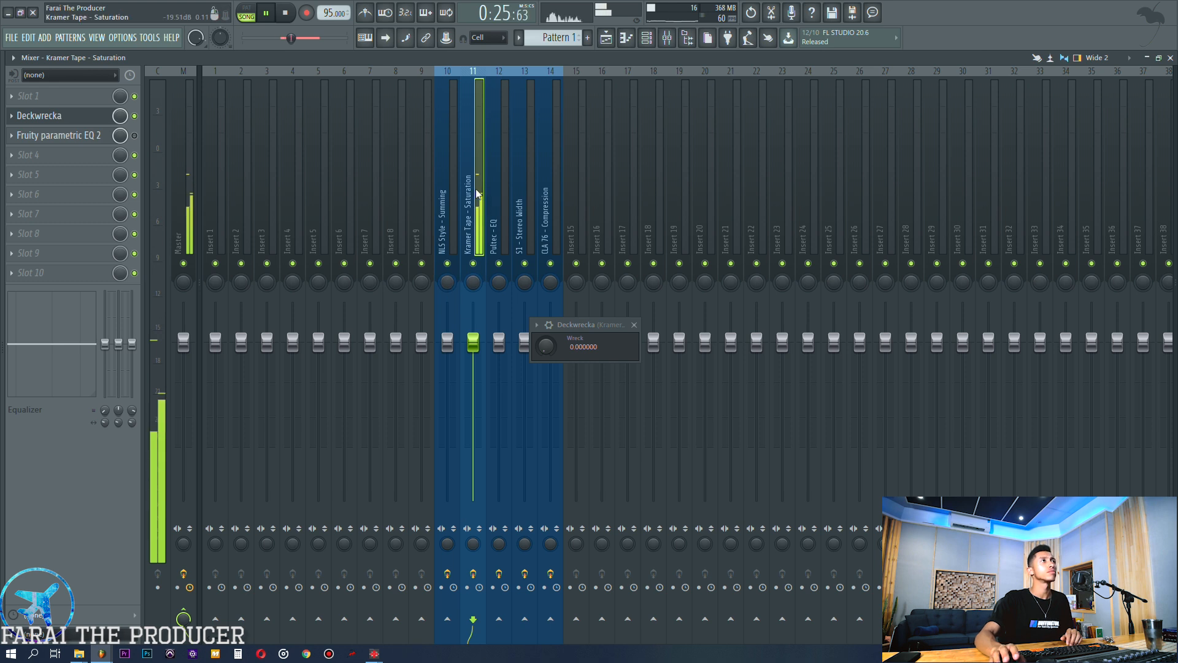
{"action": "left_click", "coordinate": [605, 38]}
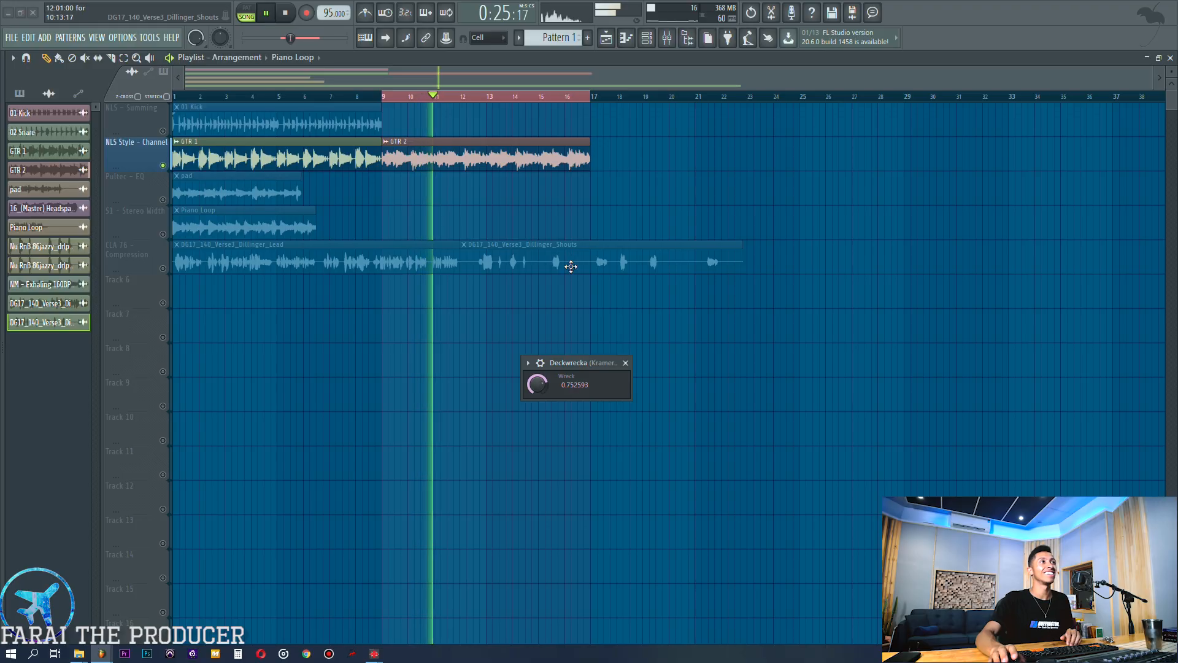
{"action": "left_click_drag", "start_coordinate": [536, 389], "coordinate": [536, 387]}
{"action": "key", "text": "space"}
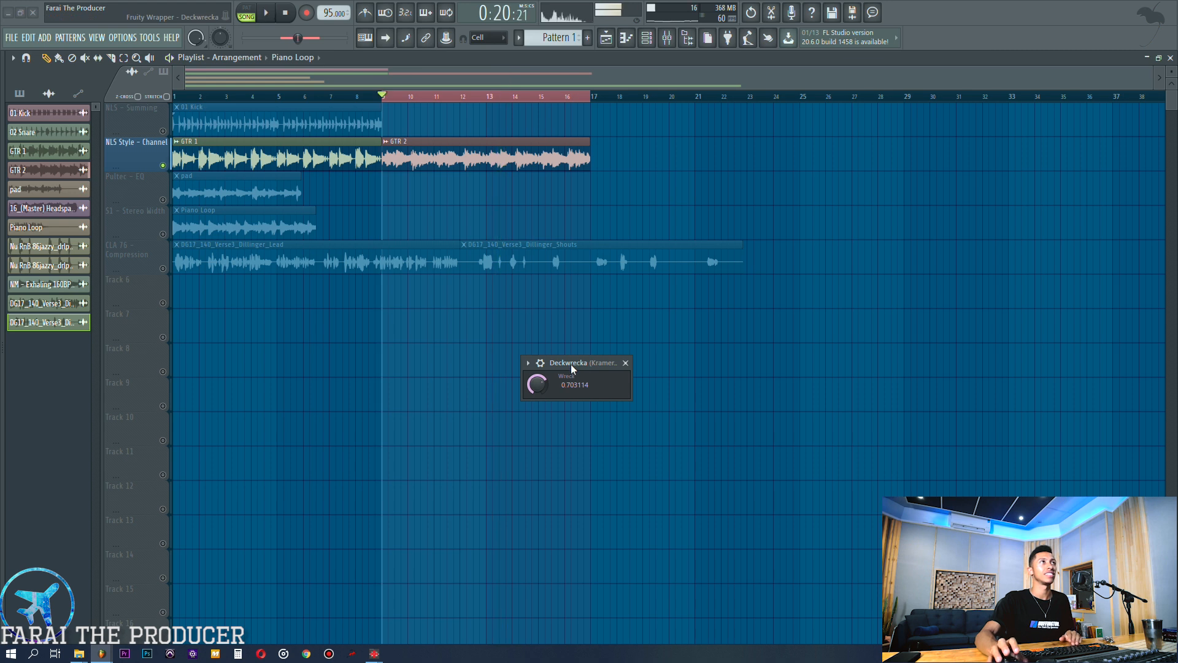
Step: Enable Fruity parametric EQ 2 after Deckwrecka and raise its band 1 high-pass frequency while GTR 2 plays
{"action": "left_click", "coordinate": [670, 36]}
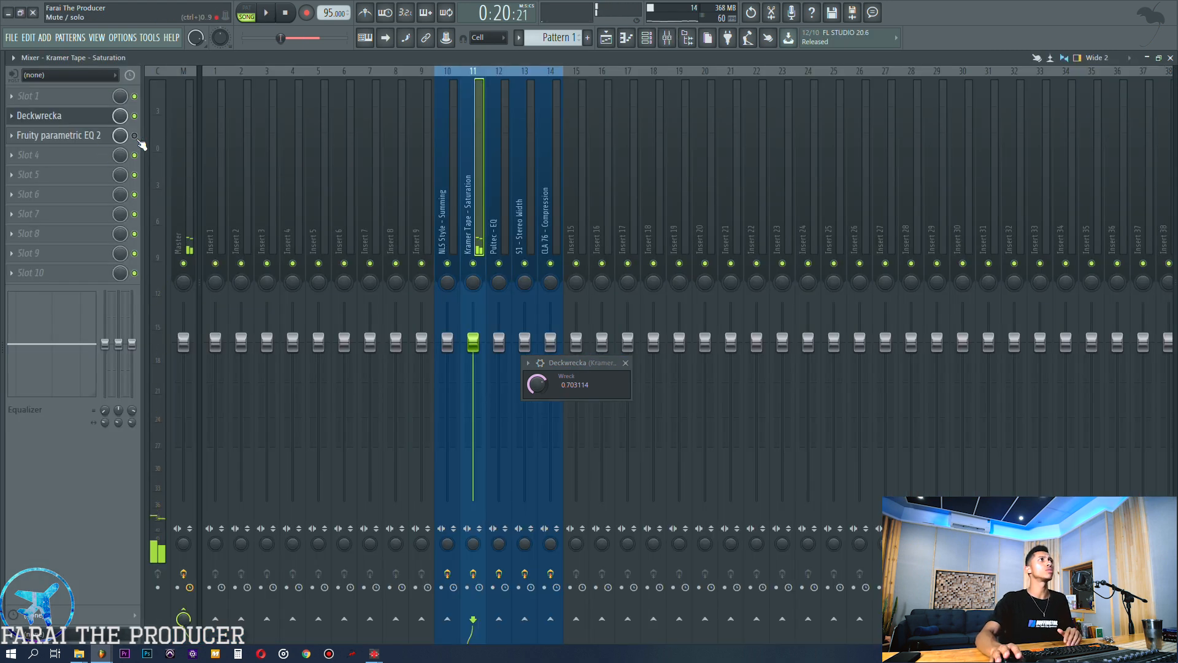
{"action": "left_click", "coordinate": [80, 135]}
{"action": "left_click_drag", "start_coordinate": [609, 379], "coordinate": [682, 357]}
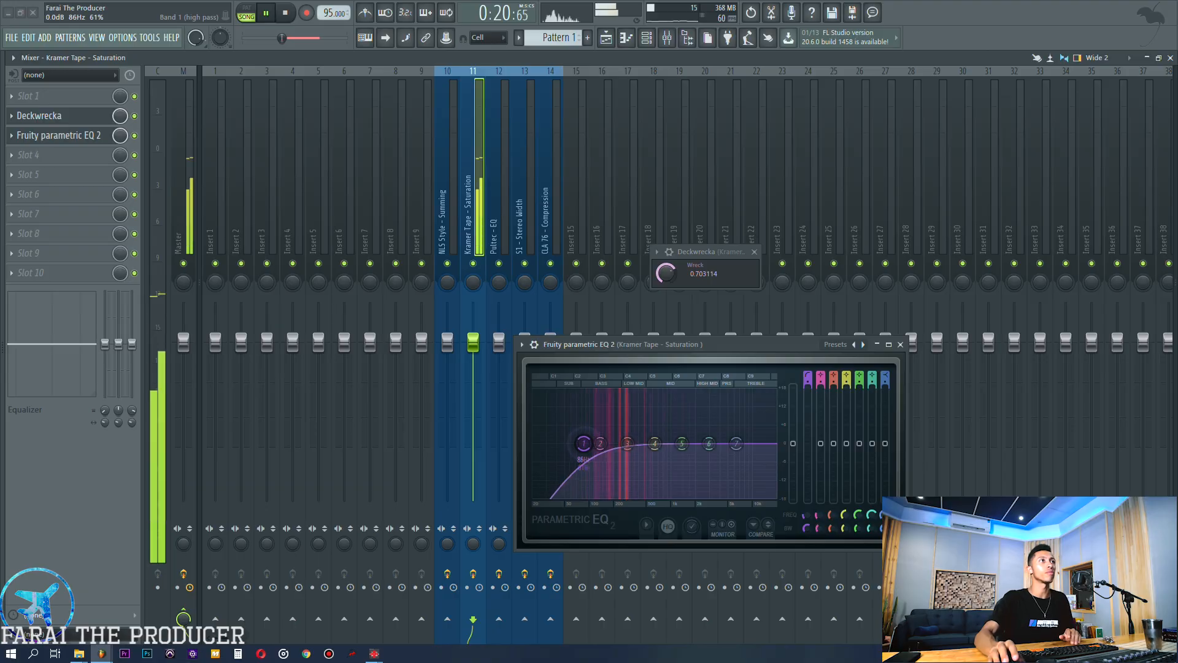
{"action": "left_click_drag", "start_coordinate": [605, 443], "coordinate": [592, 443]}
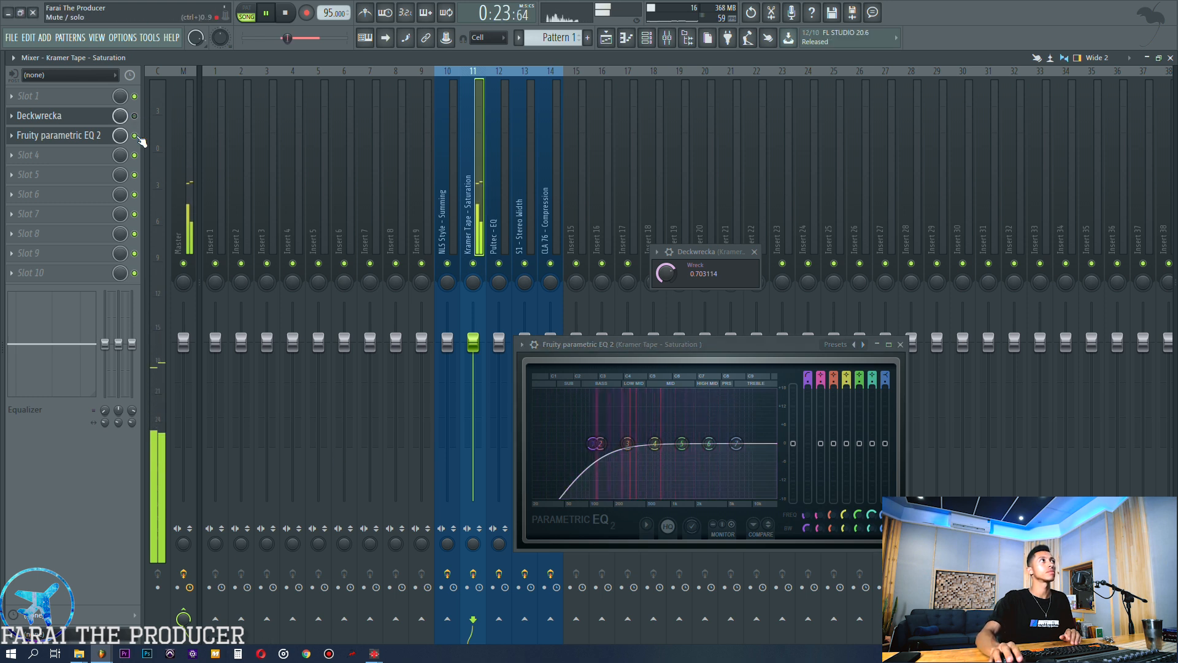
Step: Compare the EQ'd GTR 2 loop with Deckwrecka bypassed and enabled, and stop playback
{"action": "left_click", "coordinate": [134, 116]}
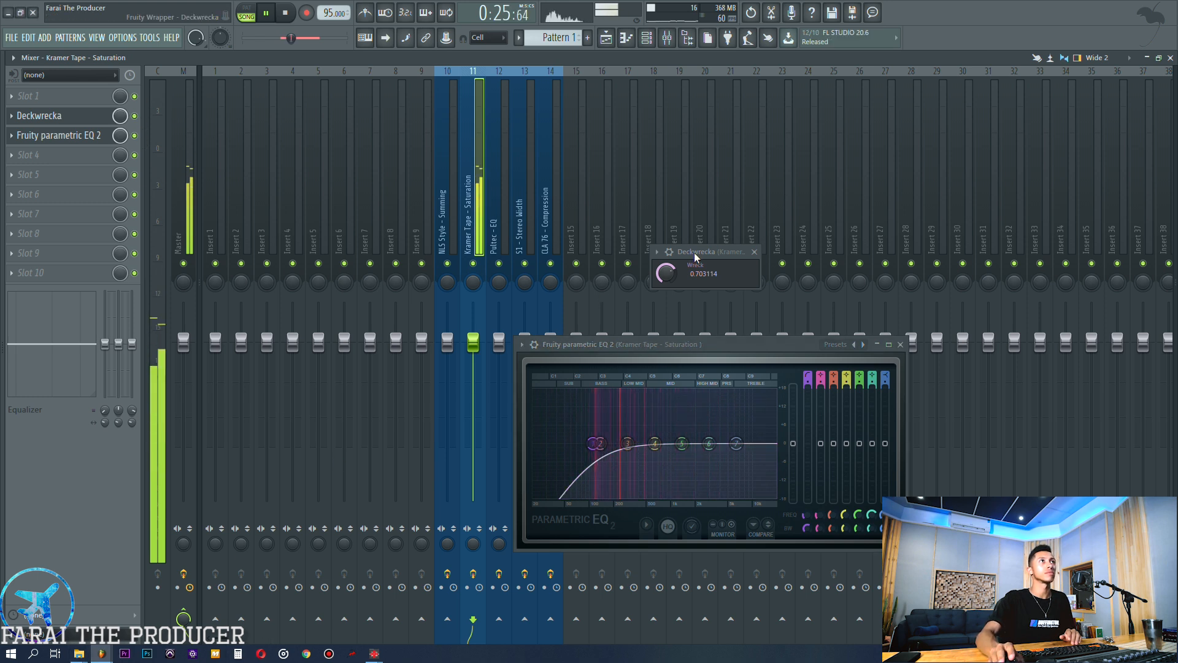
{"action": "left_click_drag", "start_coordinate": [694, 252], "coordinate": [692, 242]}
{"action": "key", "text": "space"}
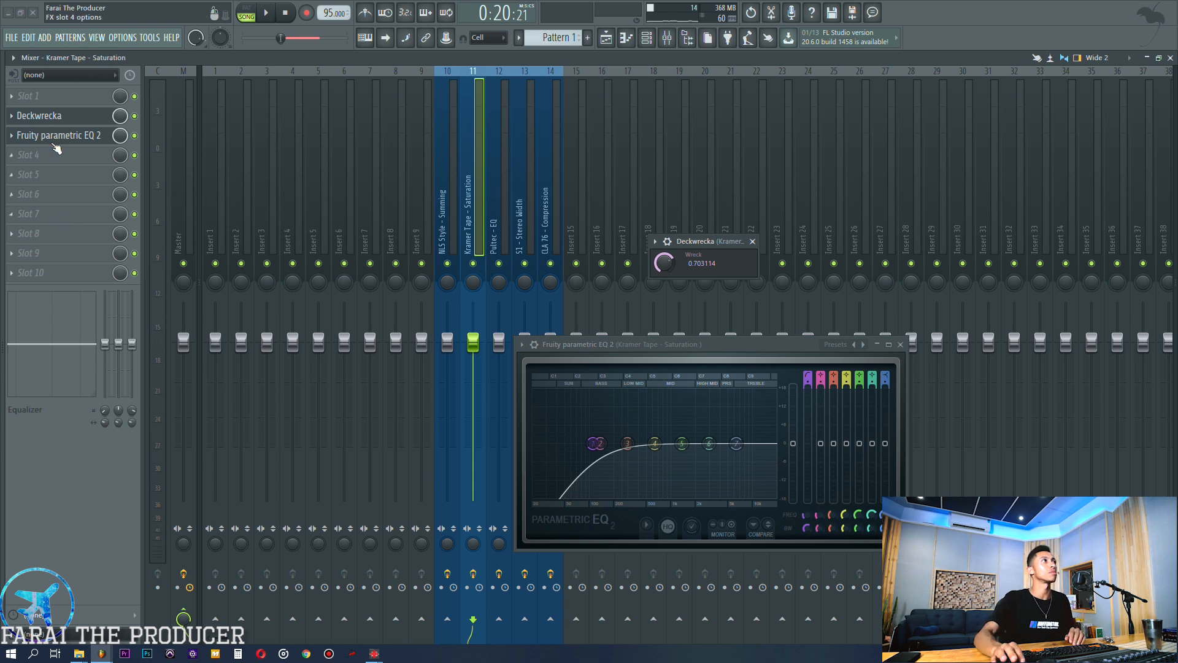
Step: Close the Deckwrecka and EQ windows, and solo the Pultec - EQ playlist track with the playback range cleared
{"action": "left_click", "coordinate": [60, 116]}
{"action": "left_click", "coordinate": [64, 134]}
{"action": "left_click", "coordinate": [607, 38]}
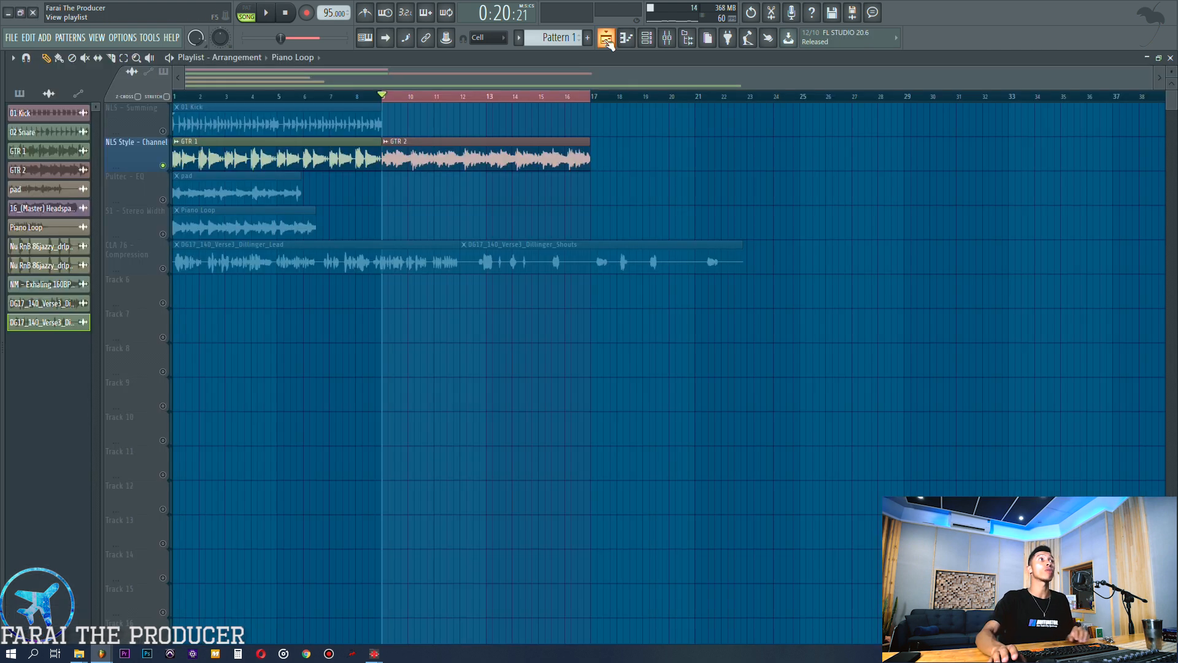
{"action": "key", "text": "space"}
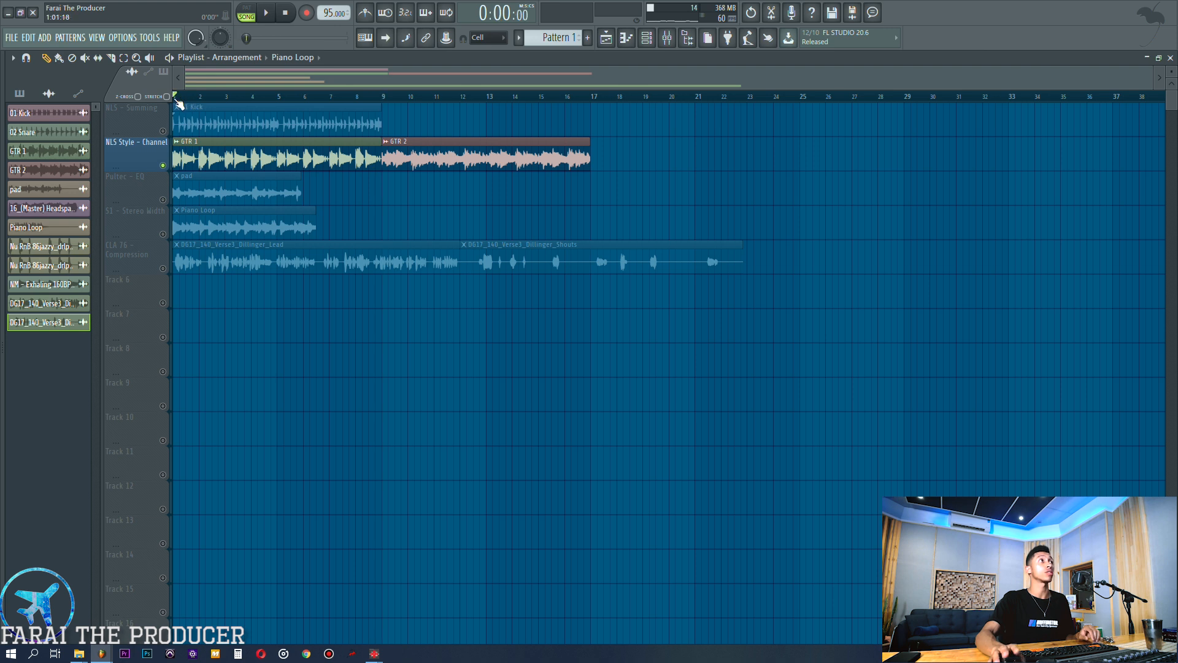
{"action": "left_click", "coordinate": [261, 188]}
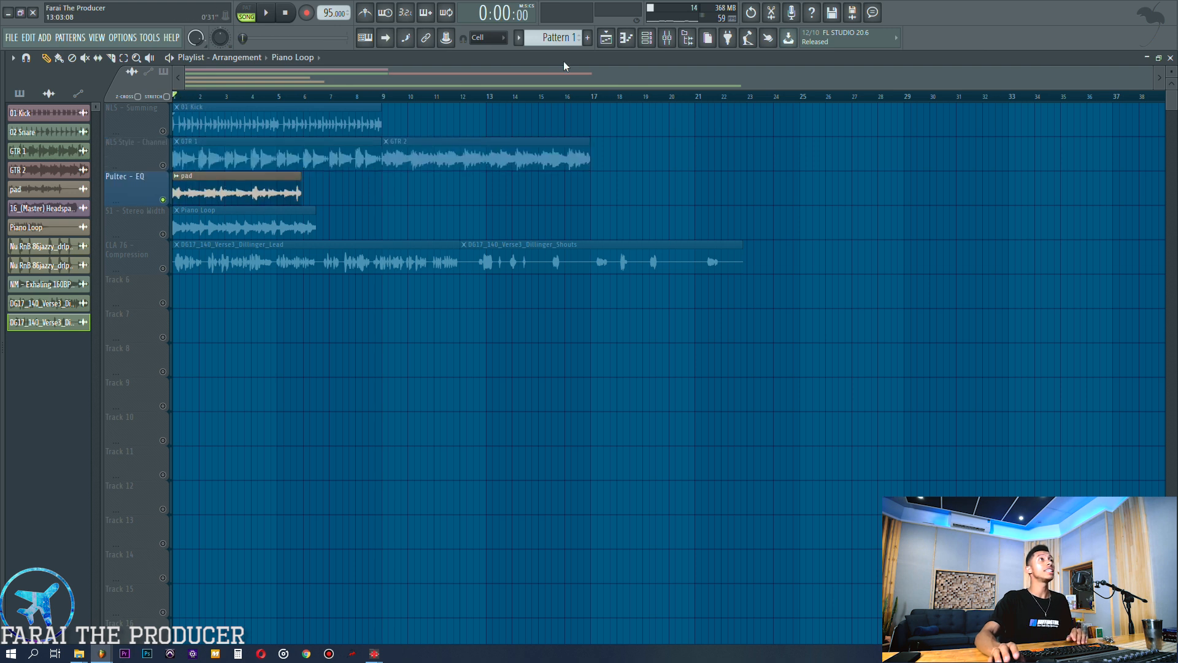
Step: Open Baxandall - Pultec and Rare from the Pultec - EQ mixer track and arrange their windows so both are visible
{"action": "left_click", "coordinate": [667, 38]}
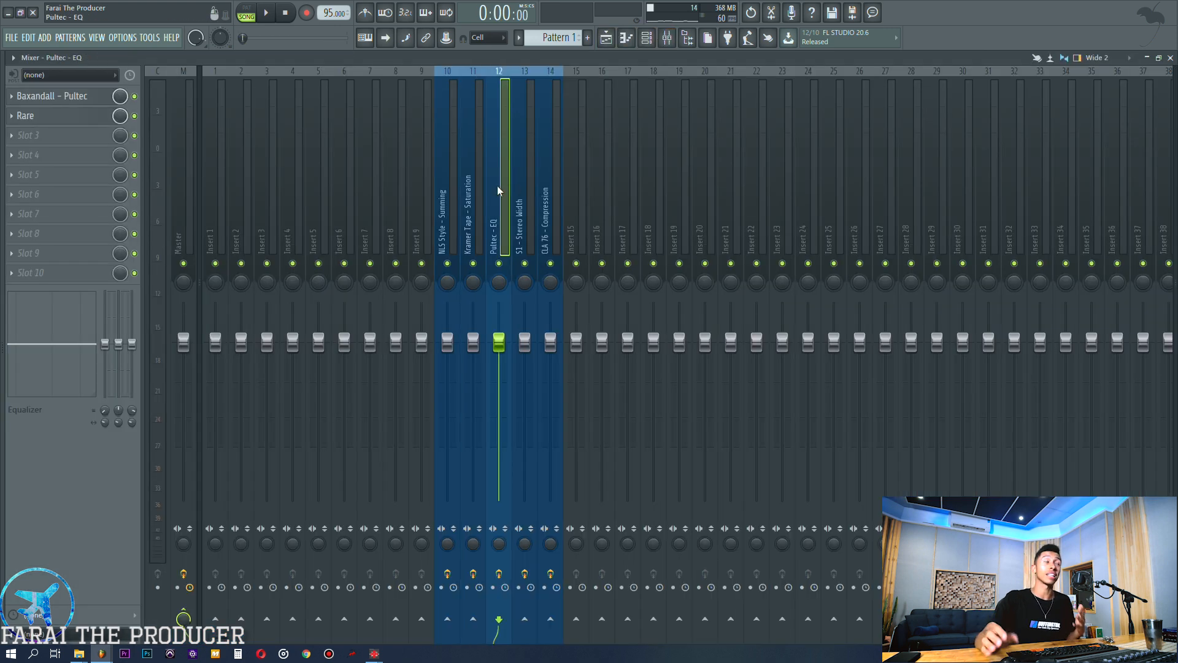
{"action": "left_click", "coordinate": [85, 97]}
{"action": "left_click_drag", "start_coordinate": [611, 270], "coordinate": [664, 159]}
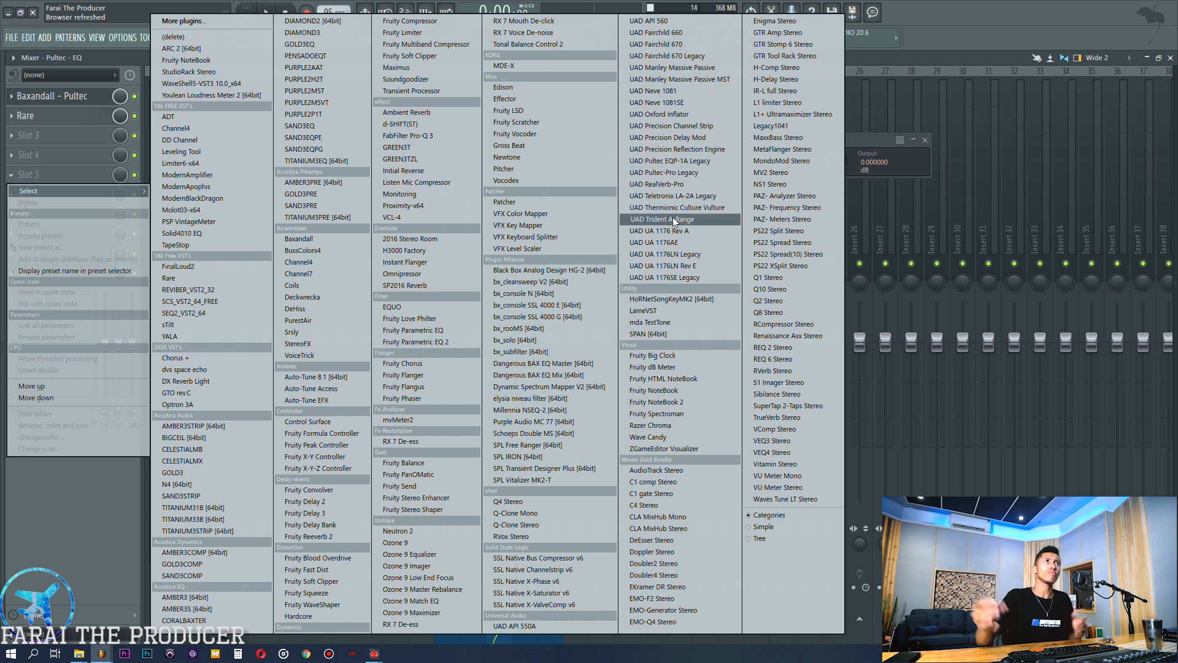
{"action": "left_click", "coordinate": [906, 162]}
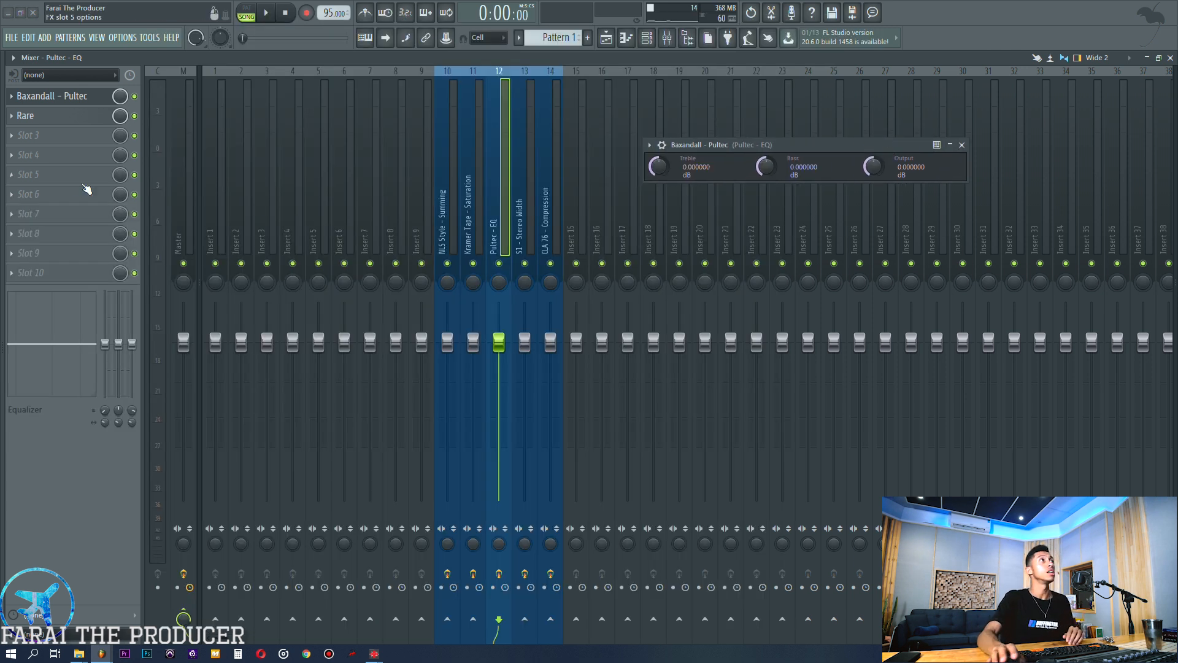
{"action": "left_click", "coordinate": [43, 118]}
{"action": "left_click_drag", "start_coordinate": [624, 315], "coordinate": [798, 282]}
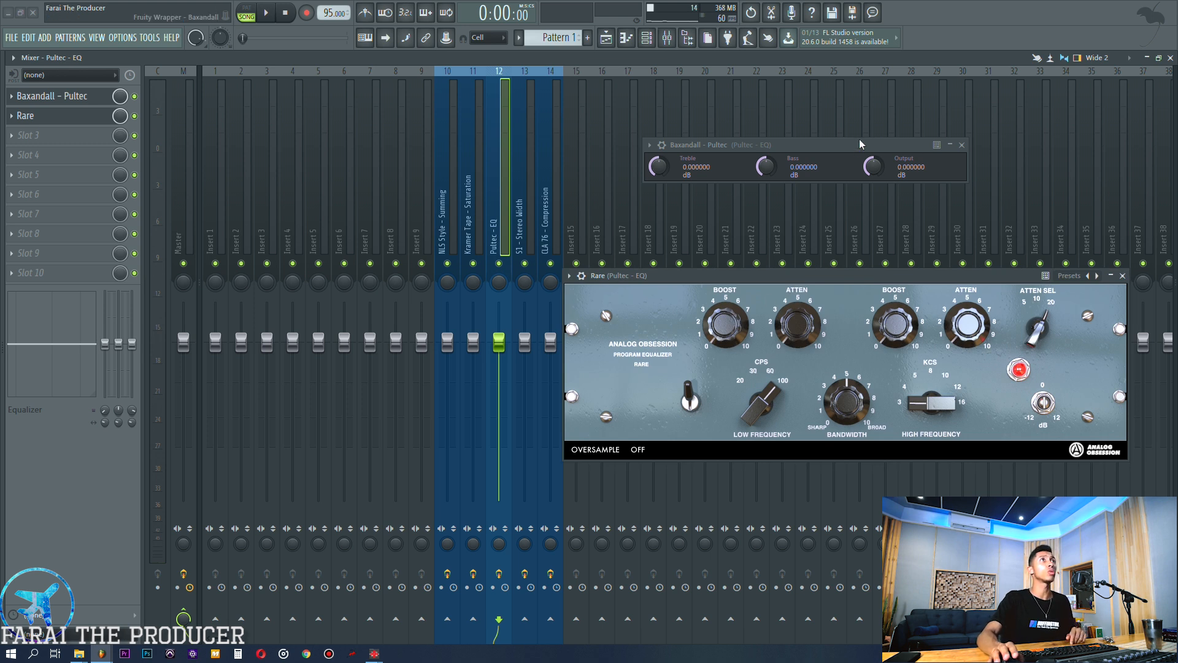
{"action": "left_click_drag", "start_coordinate": [858, 145], "coordinate": [856, 166]}
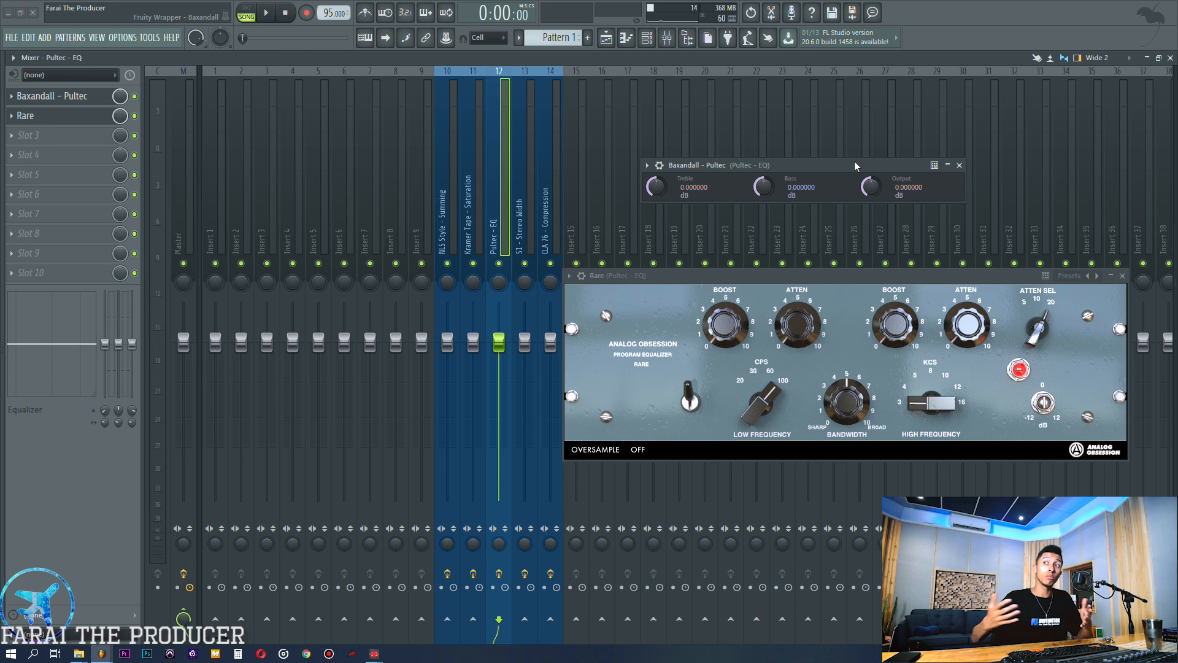
{"action": "left_click_drag", "start_coordinate": [770, 278], "coordinate": [745, 272]}
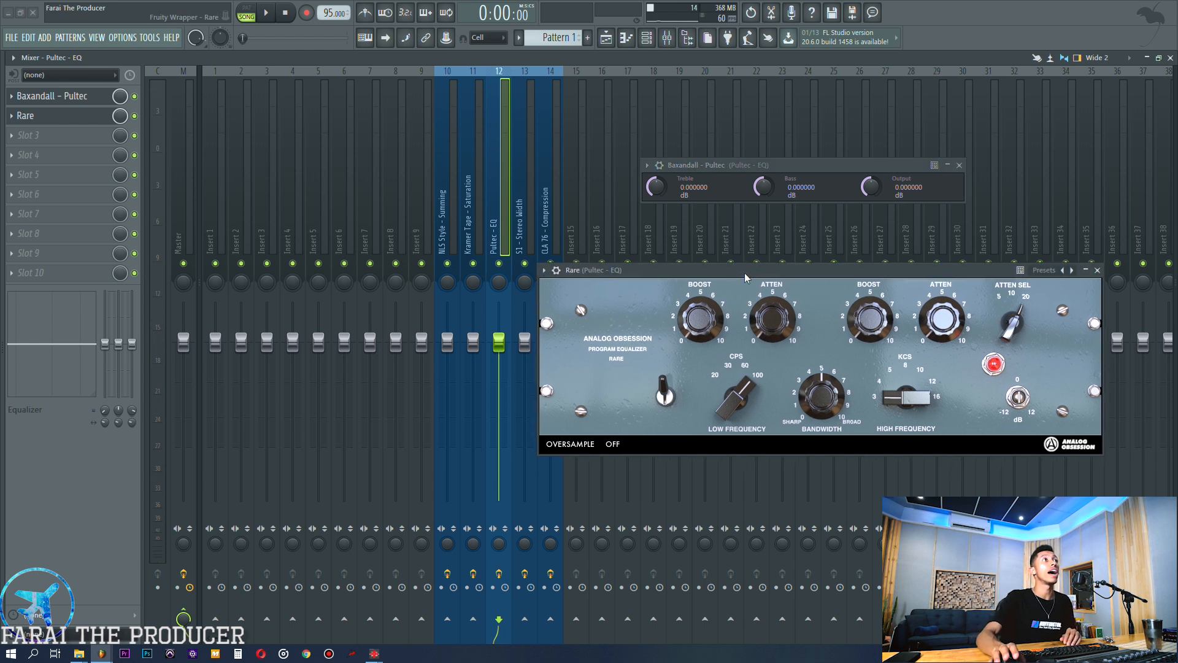
Step: Switch to PluginDoctor and load the airwindows Baxandall plugin file alongside Deckwrecka
{"action": "mouse_move", "coordinate": [379, 655]}
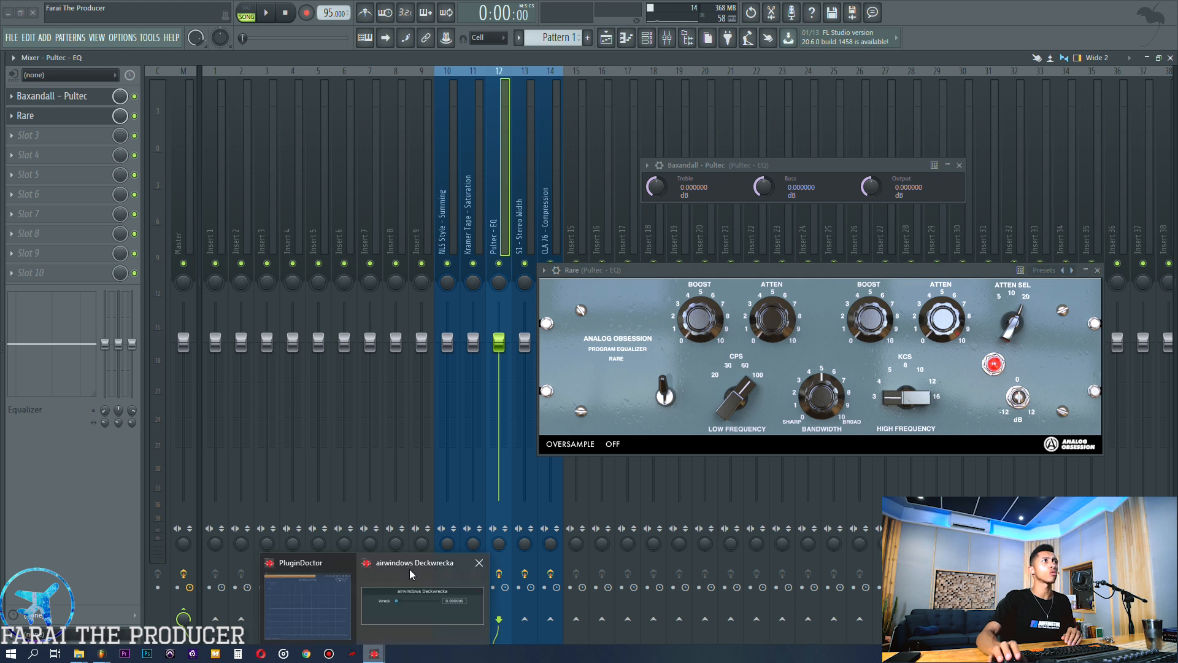
{"action": "left_click", "coordinate": [359, 599]}
{"action": "left_click", "coordinate": [564, 149]}
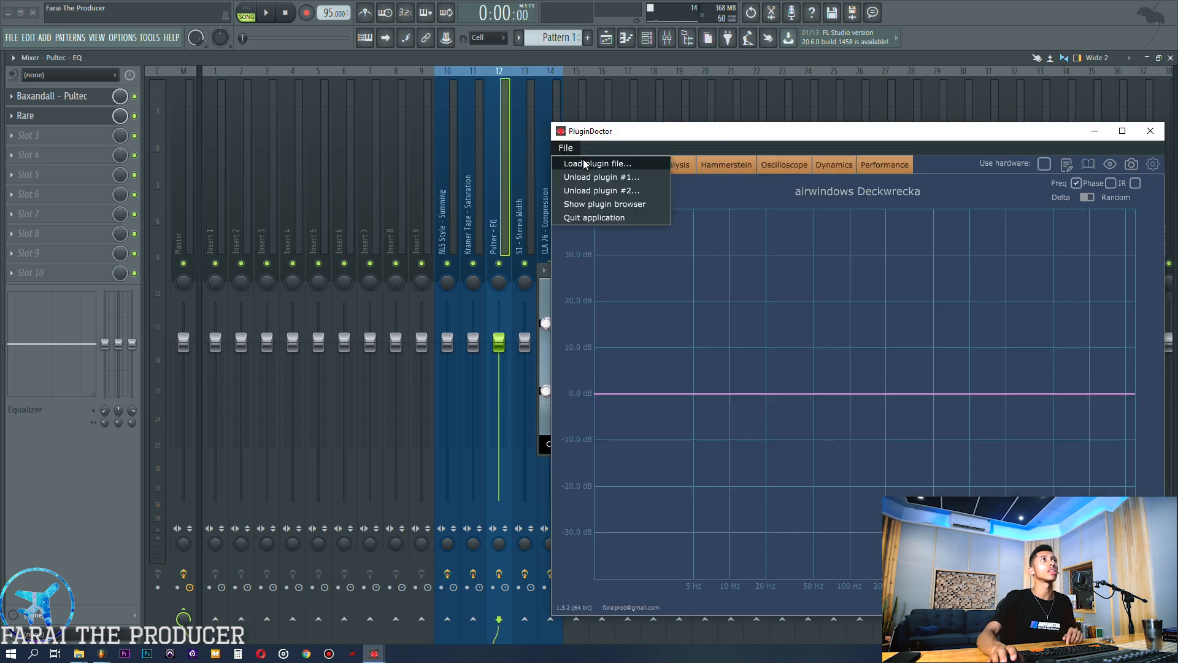
{"action": "left_click", "coordinate": [582, 159]}
{"action": "double_click", "coordinate": [186, 437]}
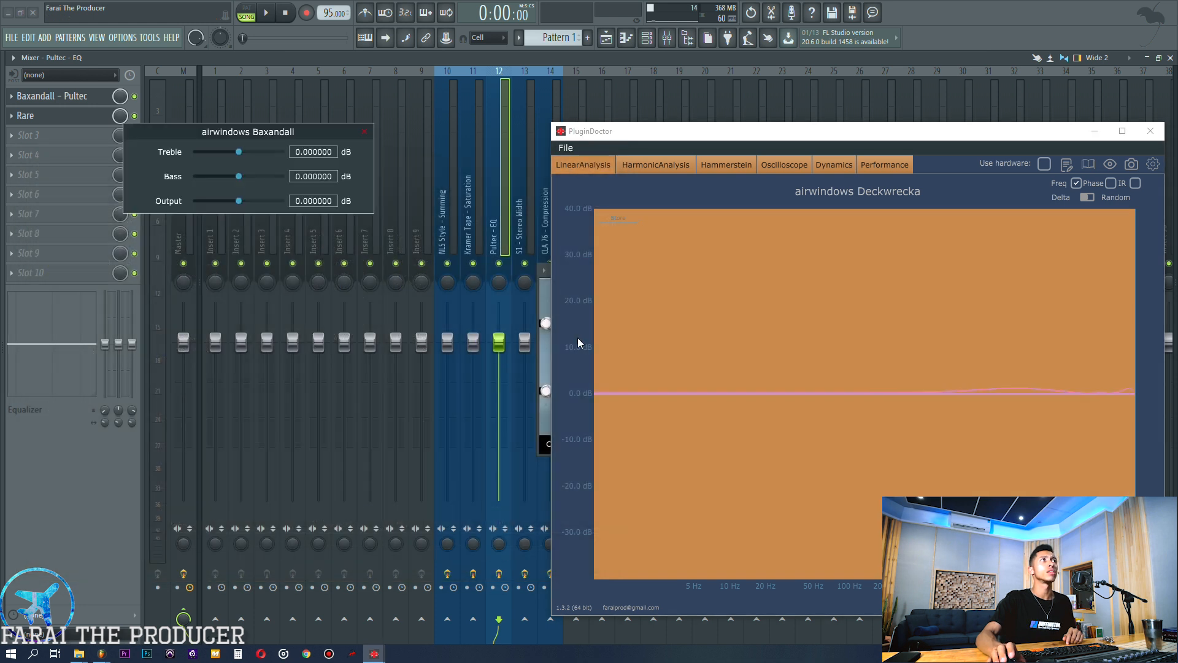
Step: Examine Baxandall's response curve with Bass at about 12.9 dB, and with Bass at about -0.6 dB and Treble at about -2.9 dB
{"action": "left_click_drag", "start_coordinate": [245, 133], "coordinate": [275, 211]}
{"action": "left_click_drag", "start_coordinate": [268, 252], "coordinate": [307, 257]}
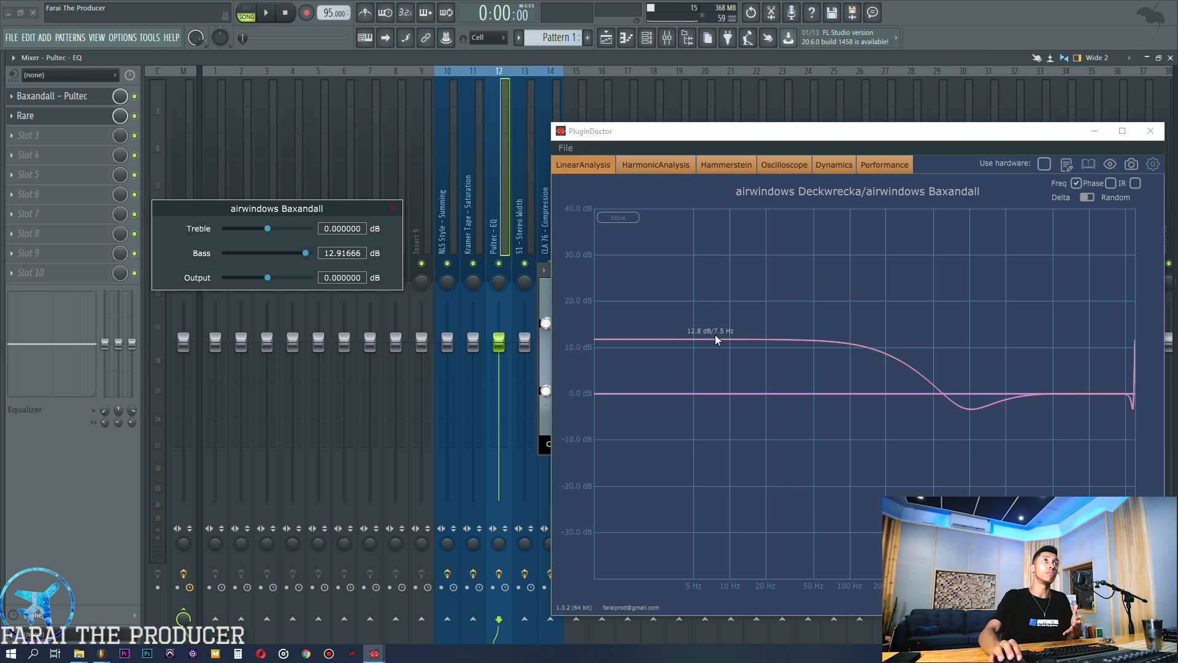
{"action": "left_click_drag", "start_coordinate": [304, 254], "coordinate": [259, 246]}
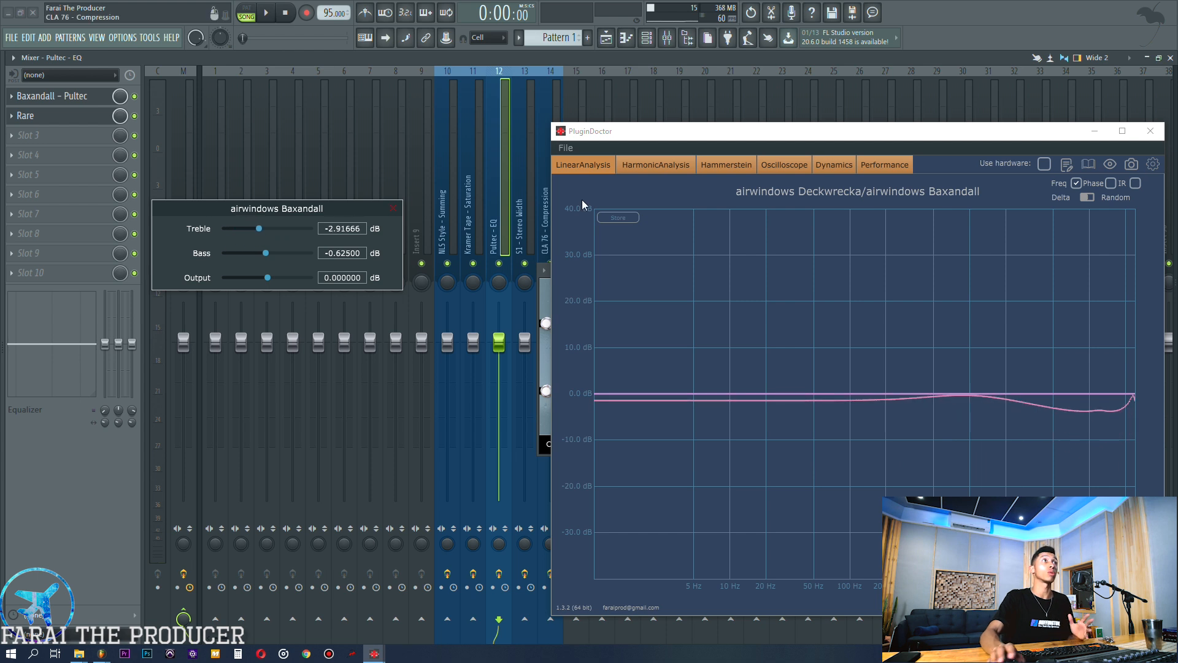
Step: Close the Baxandall analysis window, minimize PluginDoctor, and bypass Rare on the Pultec - EQ mixer track
{"action": "left_click", "coordinate": [386, 210]}
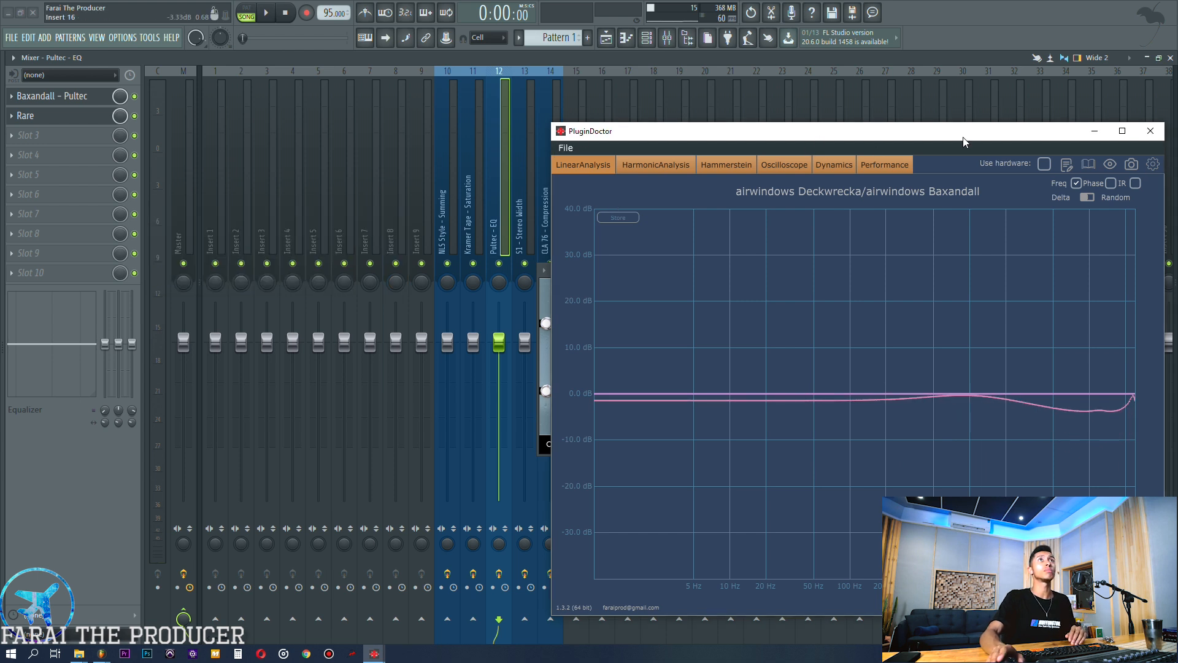
{"action": "left_click", "coordinate": [1094, 131]}
{"action": "left_click", "coordinate": [606, 38]}
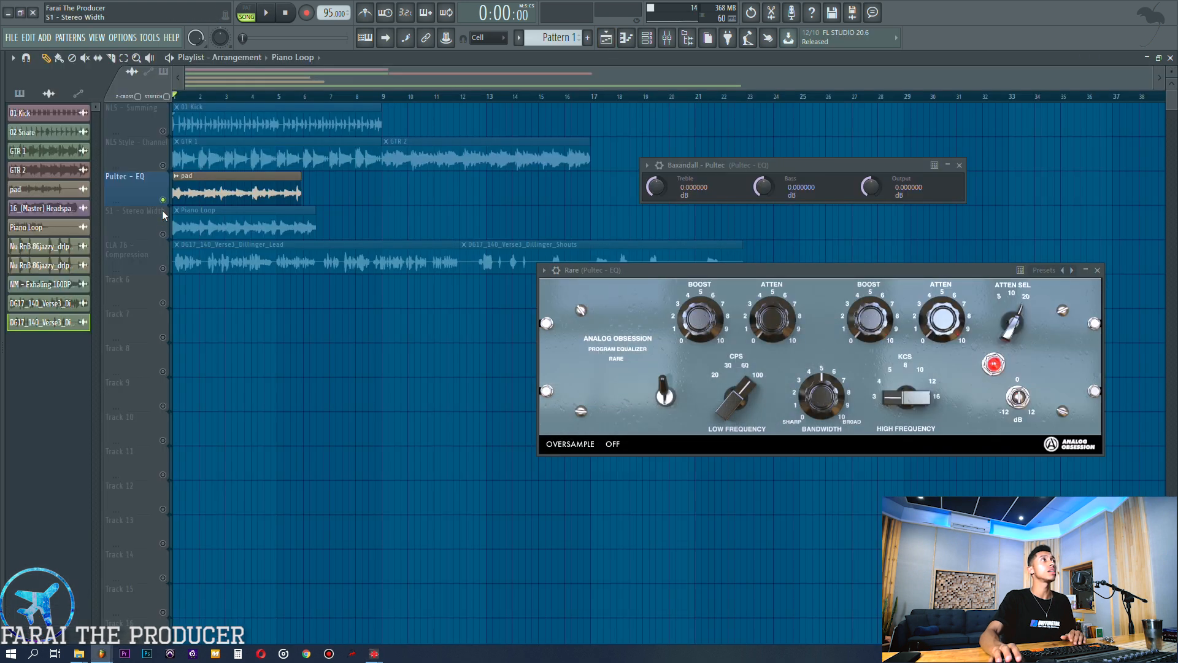
{"action": "left_click", "coordinate": [666, 37]}
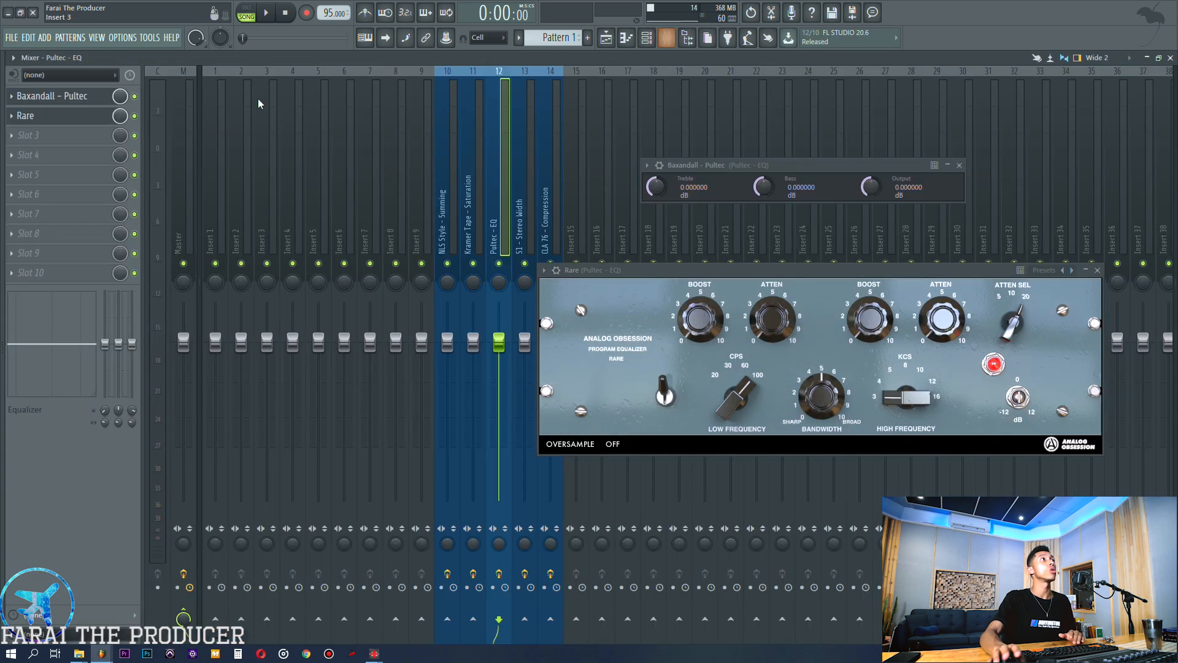
{"action": "left_click_drag", "start_coordinate": [738, 270], "coordinate": [648, 296]}
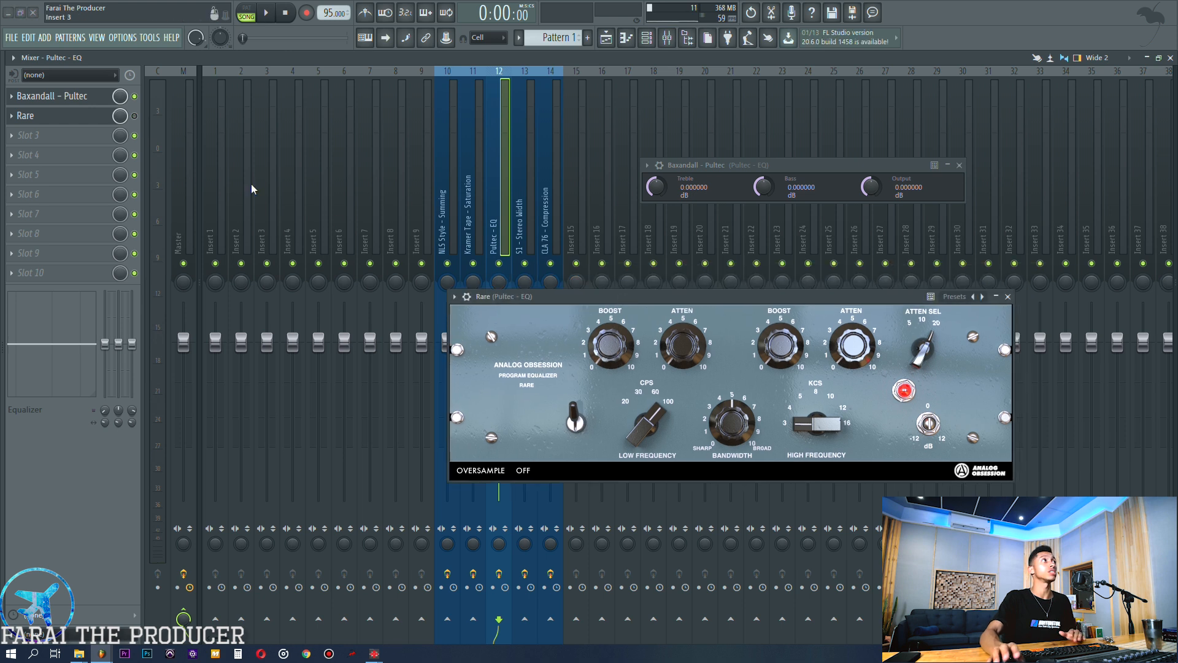
Step: Hide the Rare window, play the Pultec - EQ track, and reposition the Baxandall window lower over the mixer
{"action": "left_click", "coordinate": [66, 116]}
{"action": "key", "text": "space"}
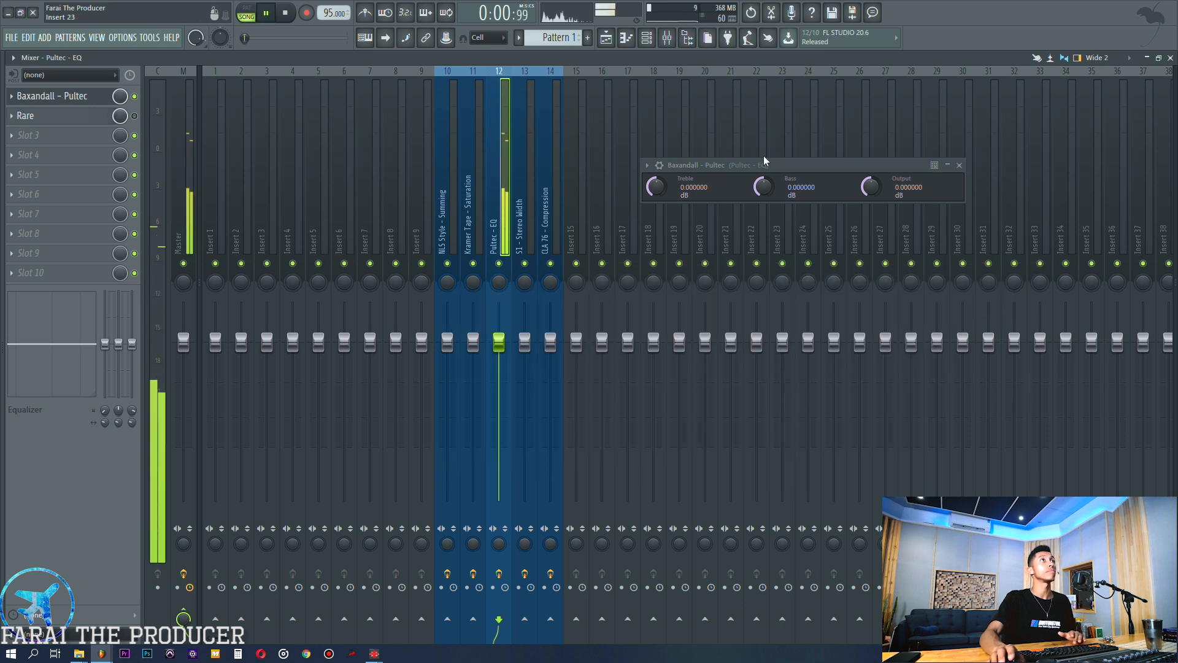
{"action": "left_click_drag", "start_coordinate": [763, 161], "coordinate": [728, 267]}
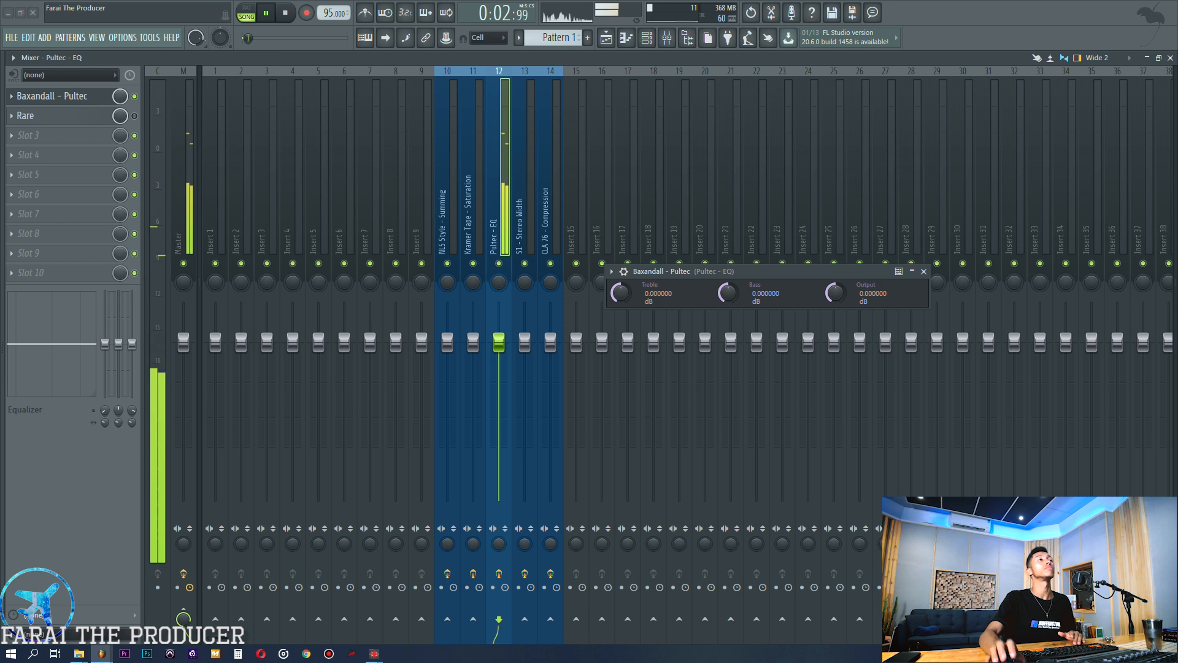
Step: Stop playback, set the playlist's loop region to the pad clip, and move the Baxandall window clear of the clips
{"action": "key", "text": "F5"}
{"action": "key", "text": "space"}
{"action": "left_click", "coordinate": [268, 190]}
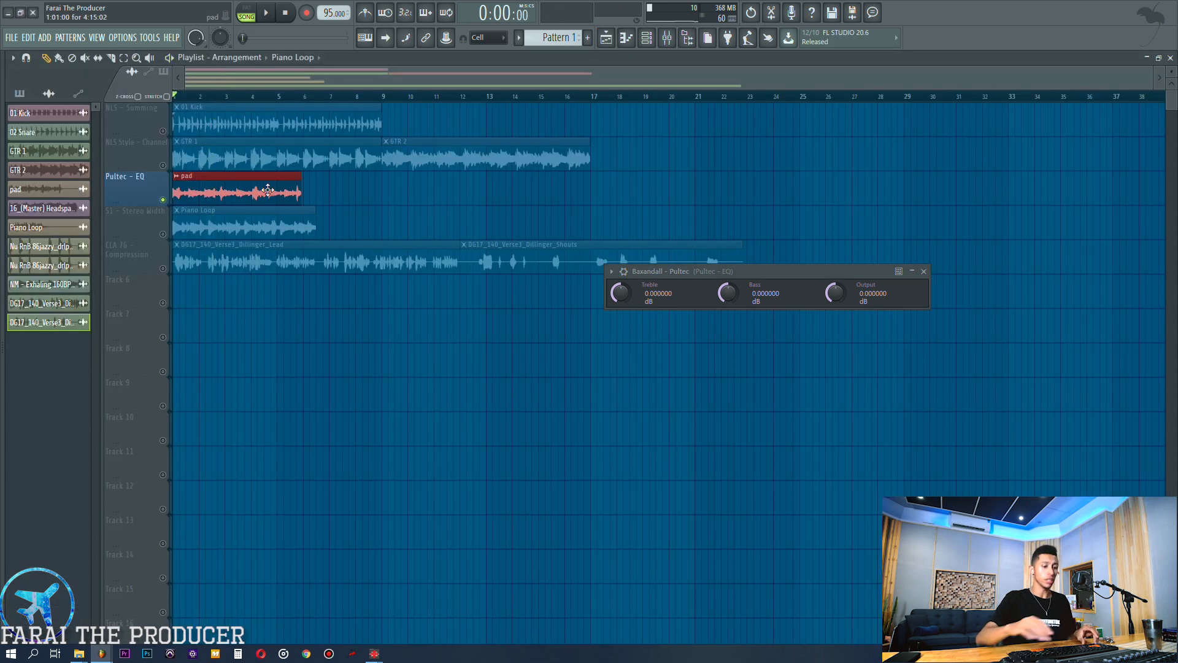
{"action": "left_click", "coordinate": [596, 191]}
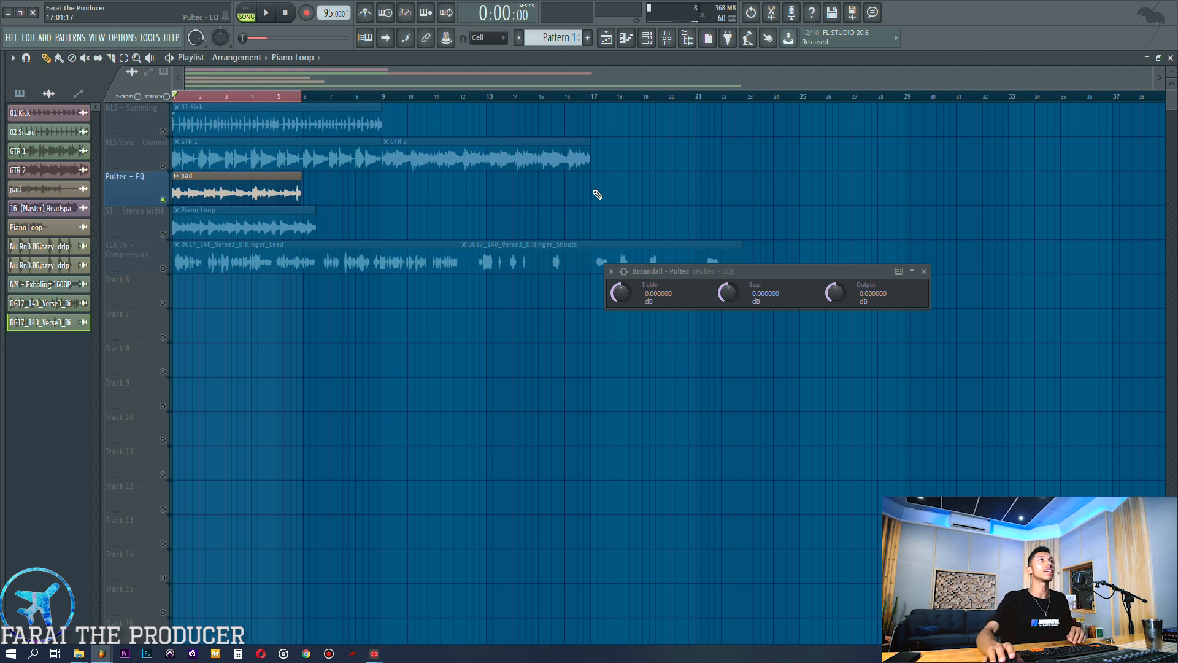
{"action": "left_click_drag", "start_coordinate": [668, 270], "coordinate": [576, 331]}
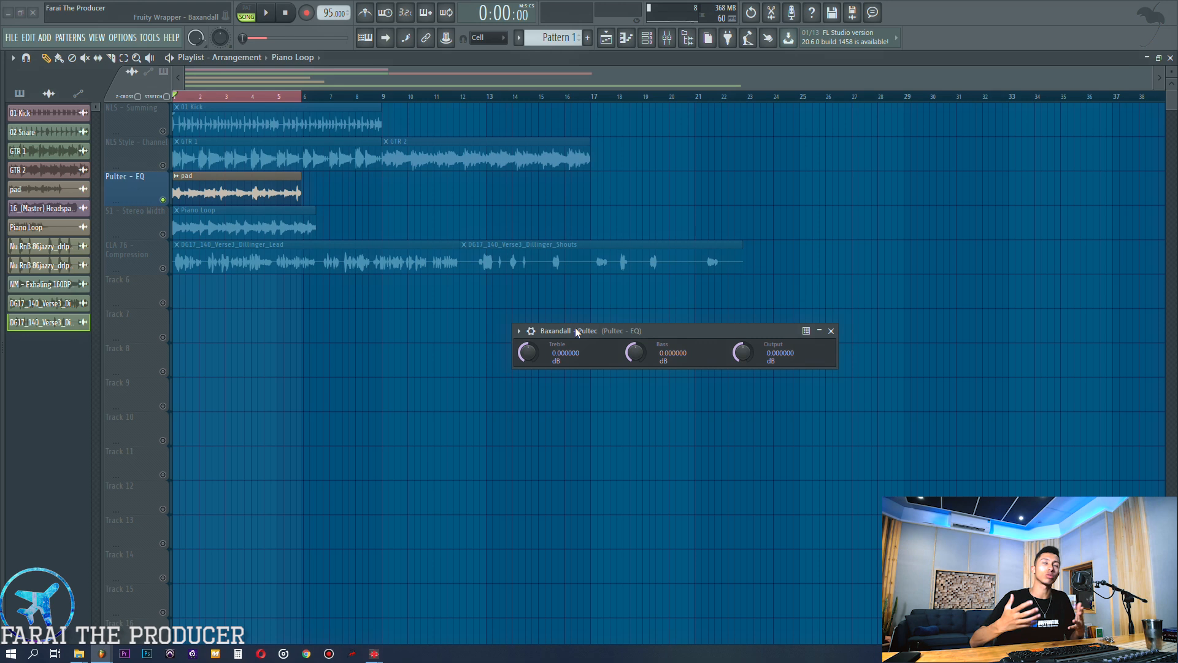
Step: Audition Baxandall's Bass boost up to about 6.8 dB on the pad loop with the mixer shown, settling at about 3.1 dB
{"action": "left_click_drag", "start_coordinate": [633, 356], "coordinate": [633, 336]}
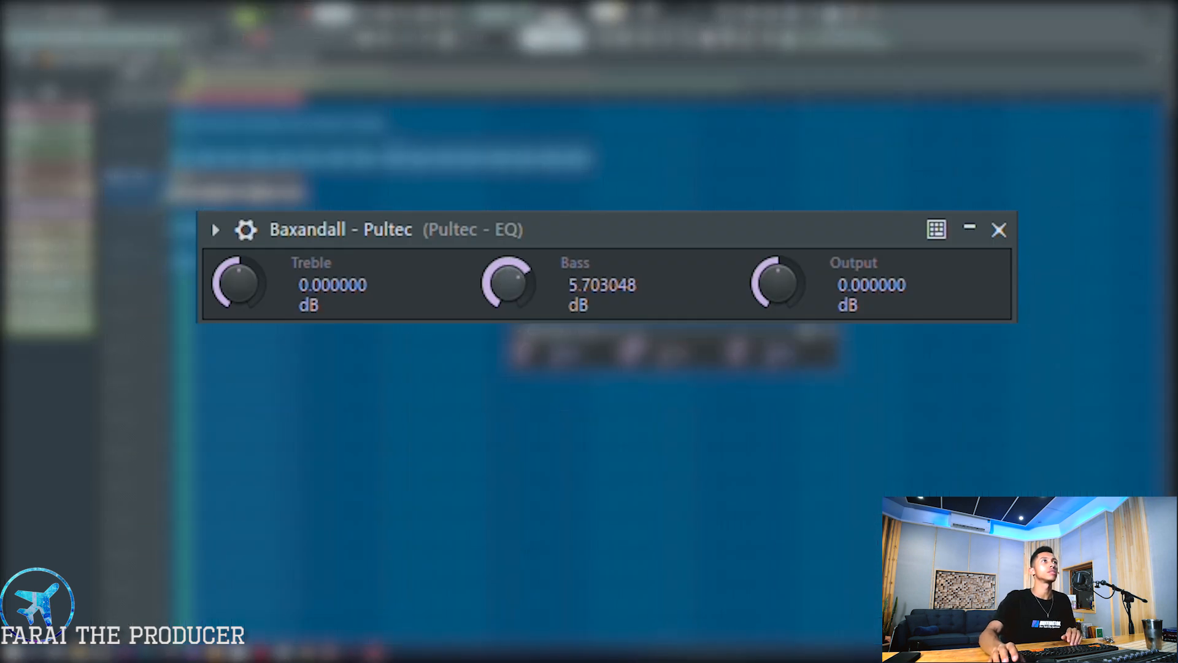
{"action": "left_click_drag", "start_coordinate": [508, 283], "coordinate": [493, 275]}
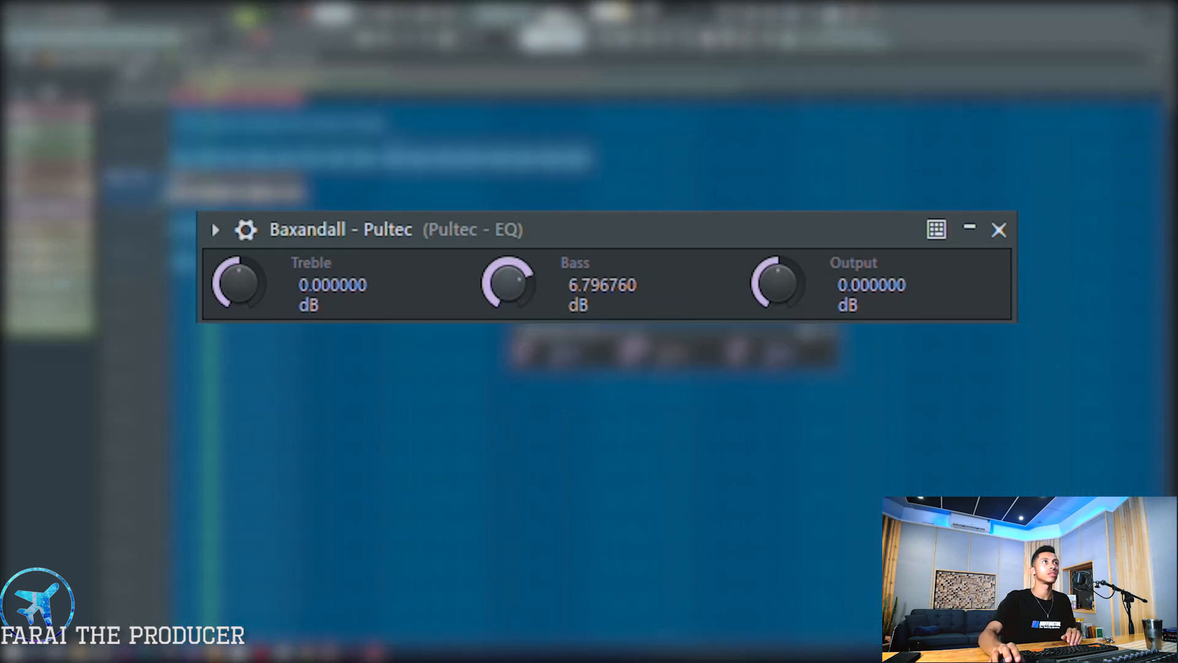
{"action": "left_click", "coordinate": [665, 36]}
{"action": "key", "text": "space"}
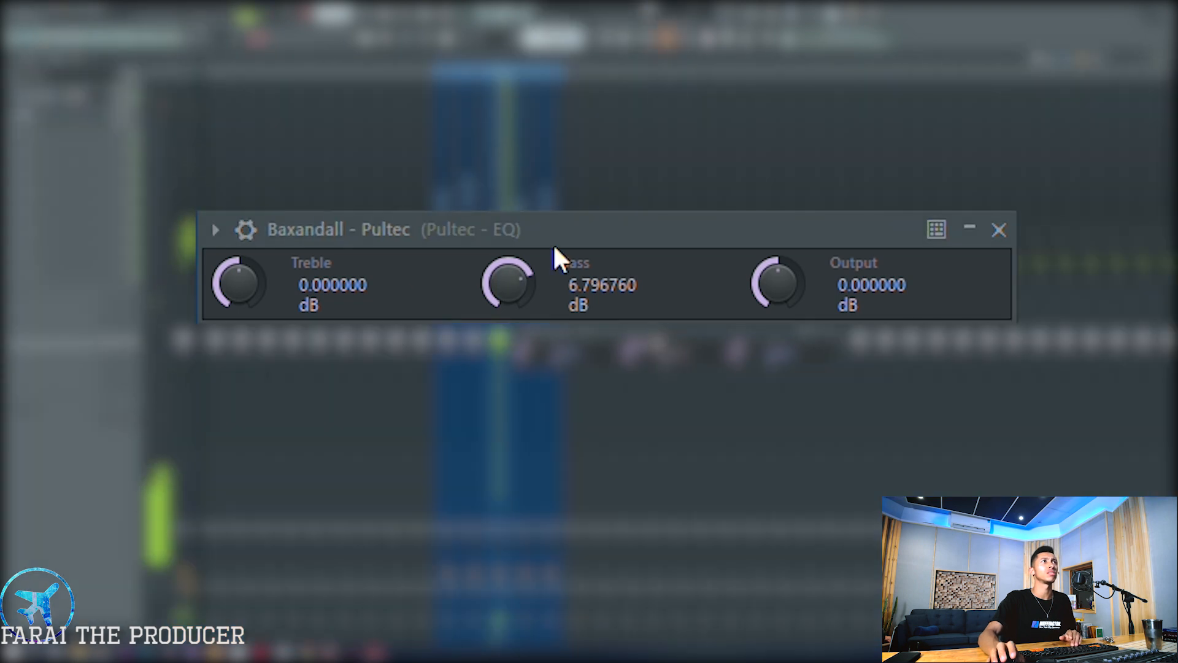
{"action": "mouse_move", "coordinate": [508, 264]}
{"action": "left_mouse_down"}
{"action": "mouse_move", "coordinate": [508, 287]}
{"action": "mouse_move", "coordinate": [512, 263]}
{"action": "left_mouse_up"}
{"action": "key", "text": "space"}
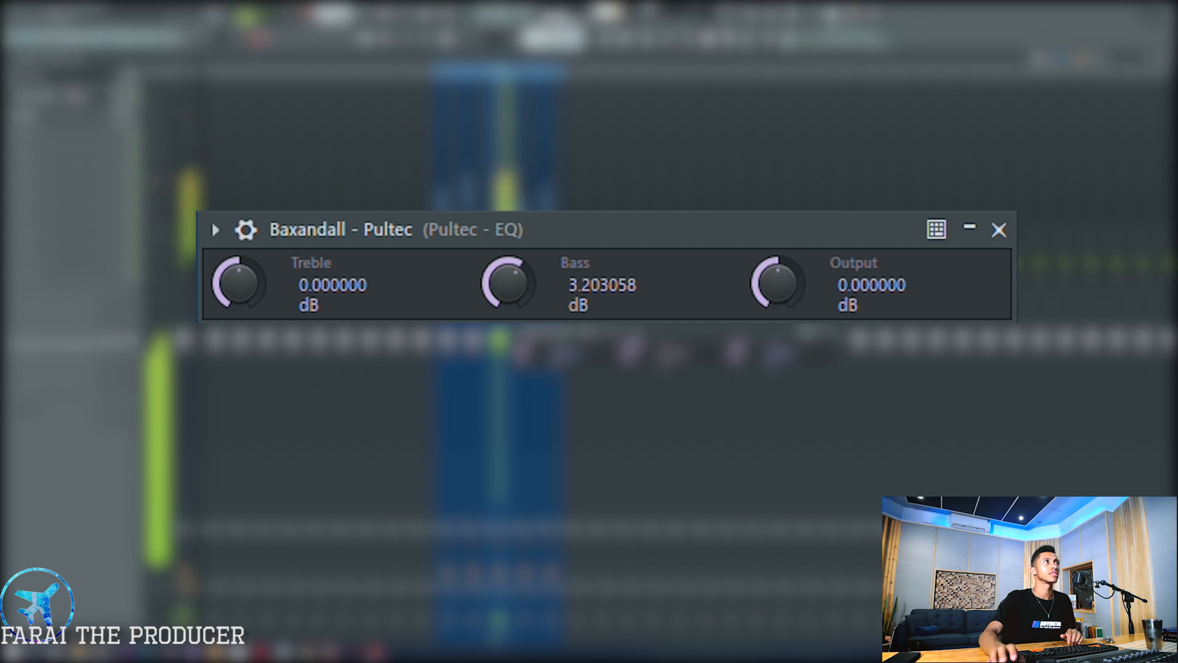
{"action": "left_click_drag", "start_coordinate": [495, 286], "coordinate": [494, 289]}
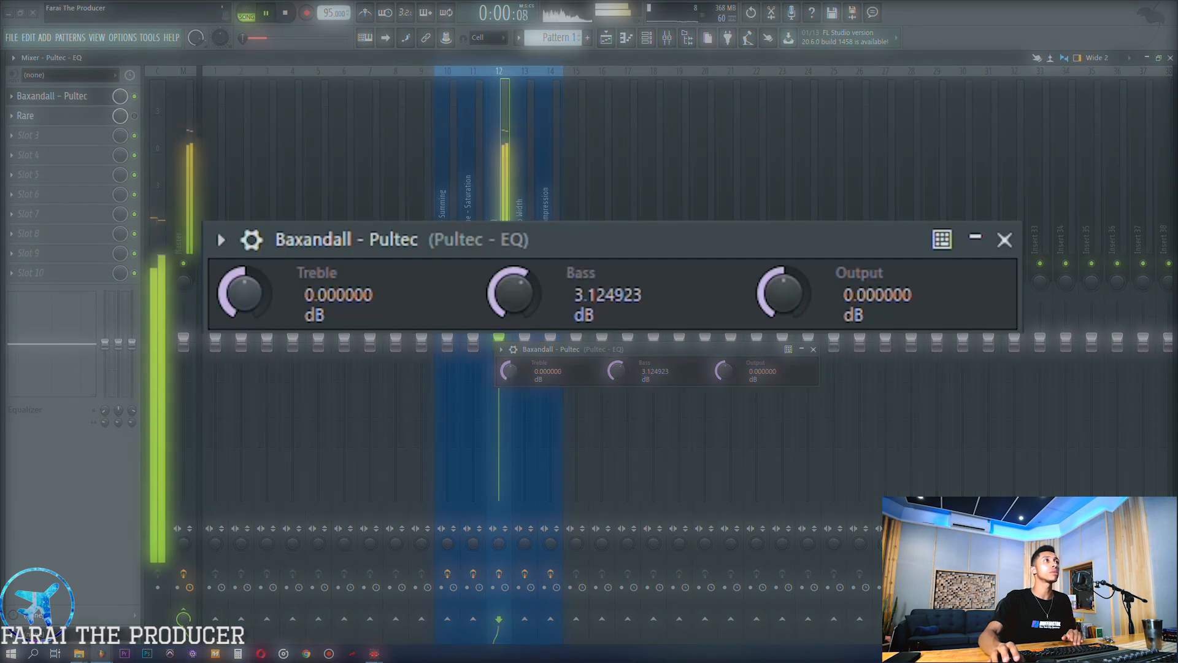
Step: Audition Baxandall's Treble boost up to about 9 dB, settle it at about 8 dB, and stop playback
{"action": "left_click_drag", "start_coordinate": [509, 370], "coordinate": [509, 284]}
{"action": "left_click_drag", "start_coordinate": [245, 293], "coordinate": [244, 309]}
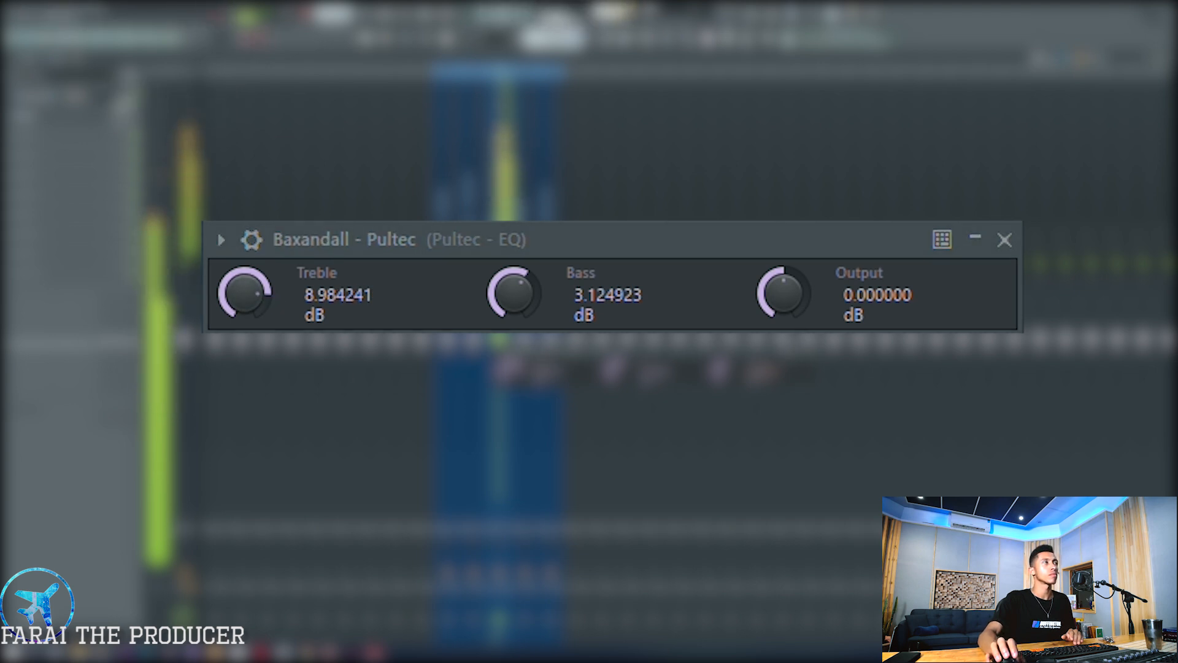
{"action": "left_click_drag", "start_coordinate": [244, 293], "coordinate": [245, 312]}
{"action": "key", "text": "space"}
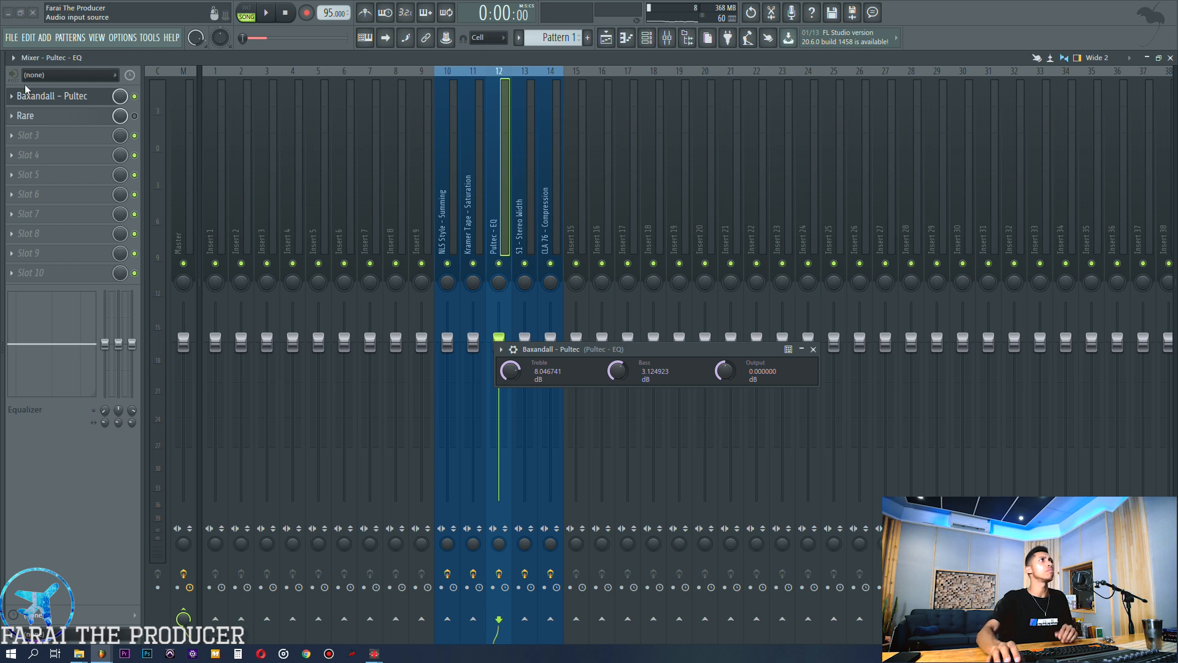
Step: Bypass Baxandall, enable and open Rare on the Pultec - EQ track, and set its low-frequency Boost to about 2
{"action": "left_click", "coordinate": [88, 96]}
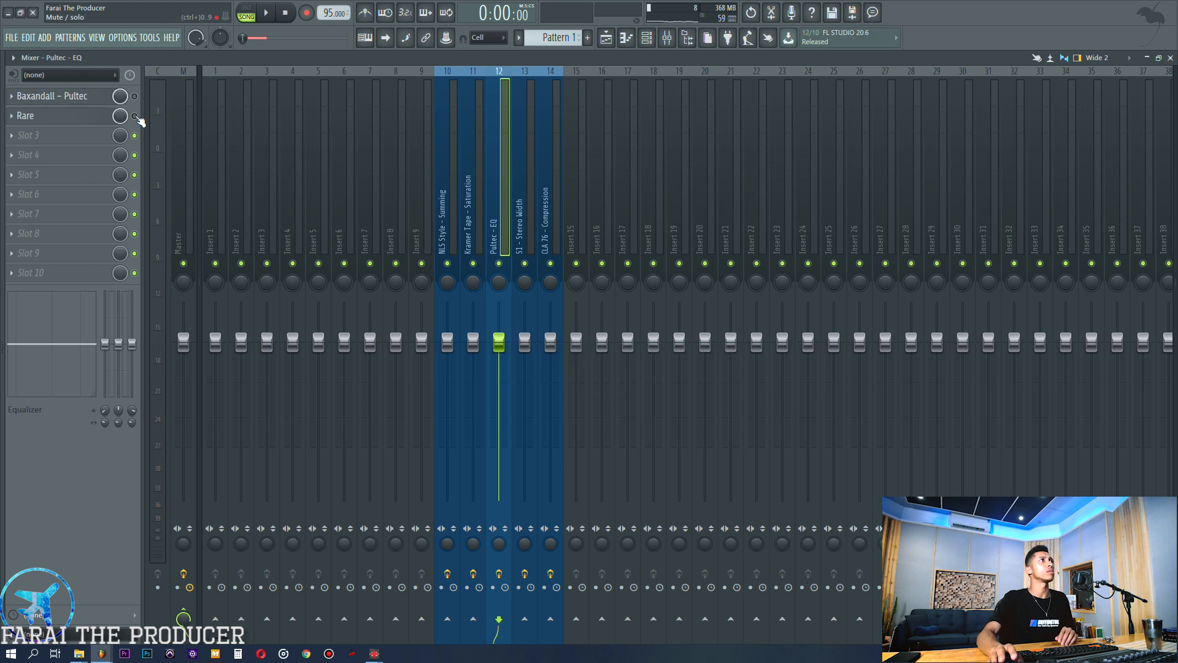
{"action": "left_click", "coordinate": [61, 115]}
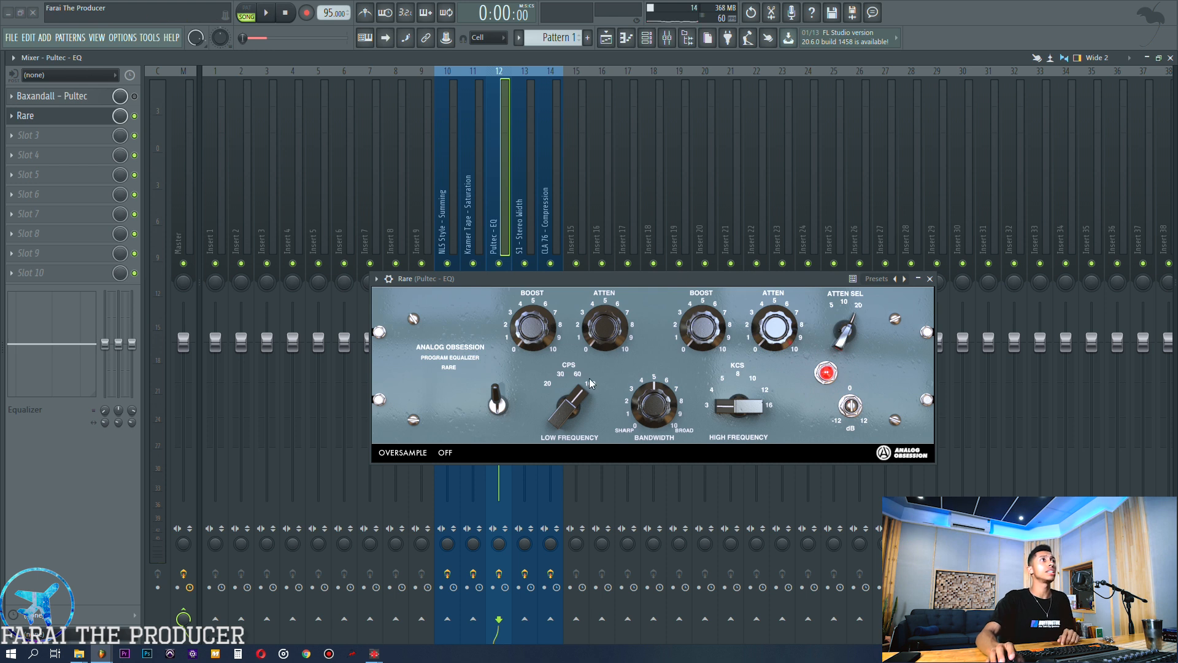
{"action": "left_click_drag", "start_coordinate": [532, 282], "coordinate": [533, 313]}
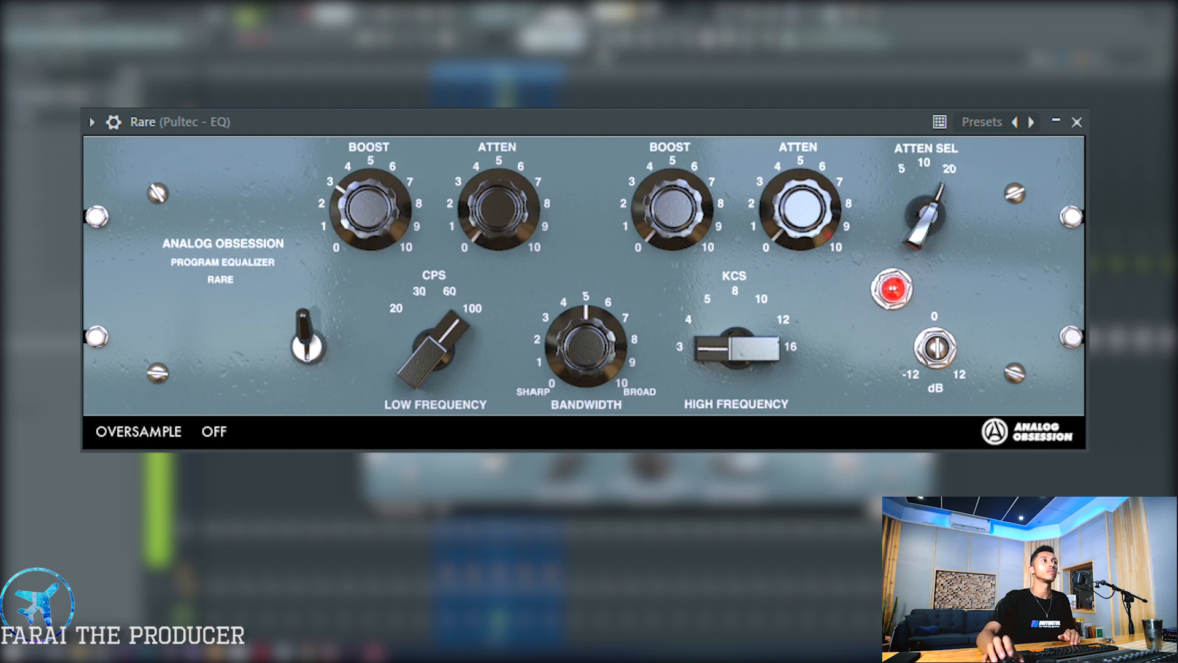
{"action": "left_click_drag", "start_coordinate": [402, 226], "coordinate": [399, 263]}
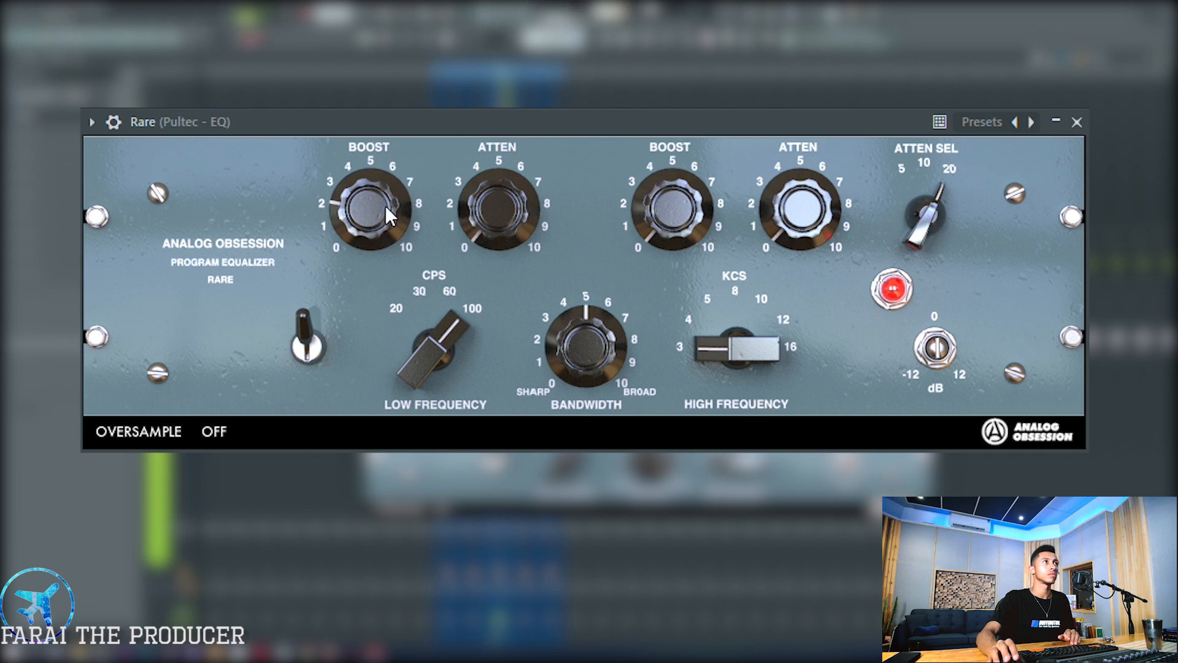
Step: Reposition the Rare window and audition the pad with low-frequency Boost at 0 and low-frequency Atten at about 7
{"action": "left_click_drag", "start_coordinate": [393, 117], "coordinate": [385, 140]}
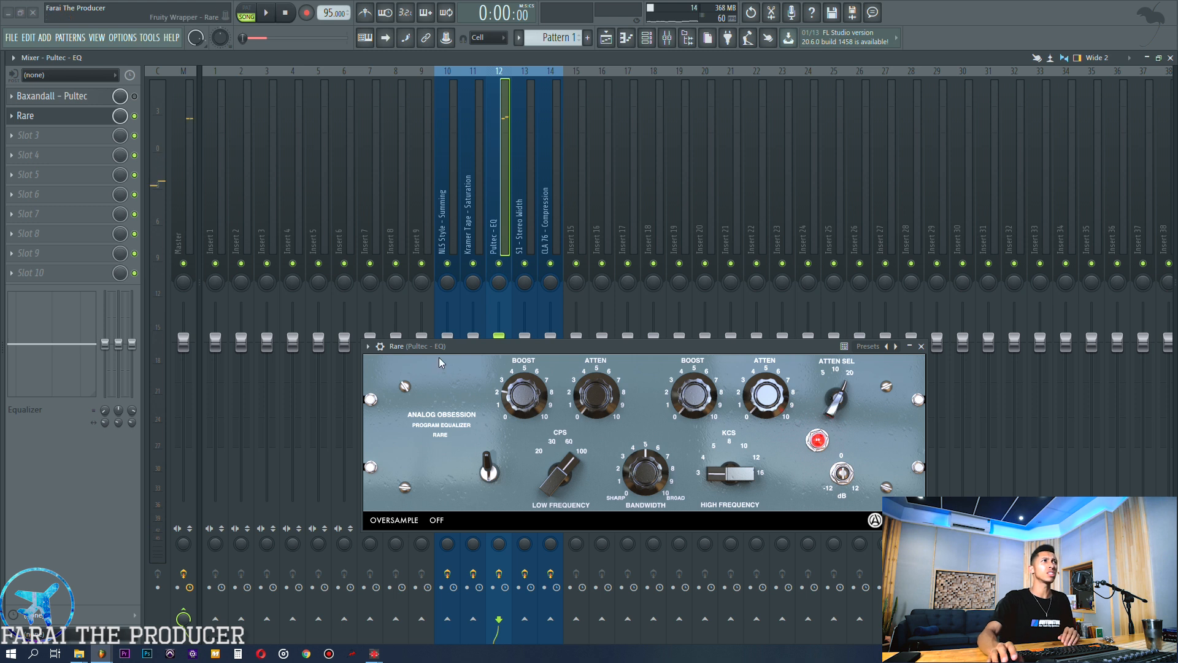
{"action": "left_click_drag", "start_coordinate": [441, 350], "coordinate": [433, 342]}
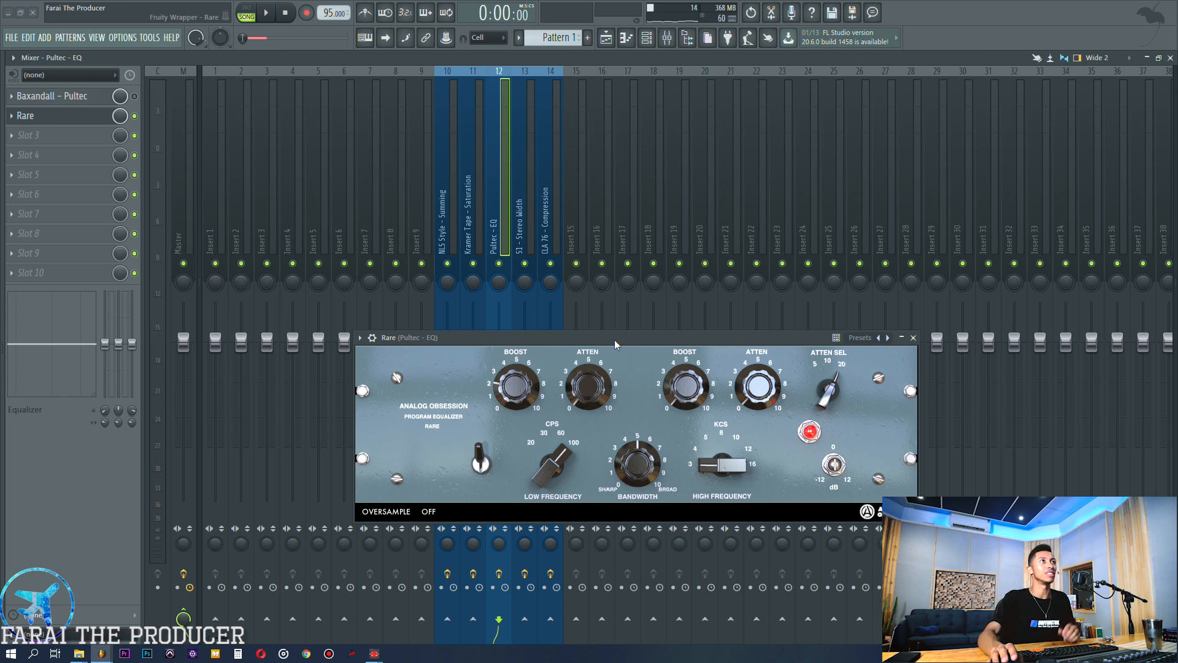
{"action": "left_click_drag", "start_coordinate": [614, 341], "coordinate": [607, 366]}
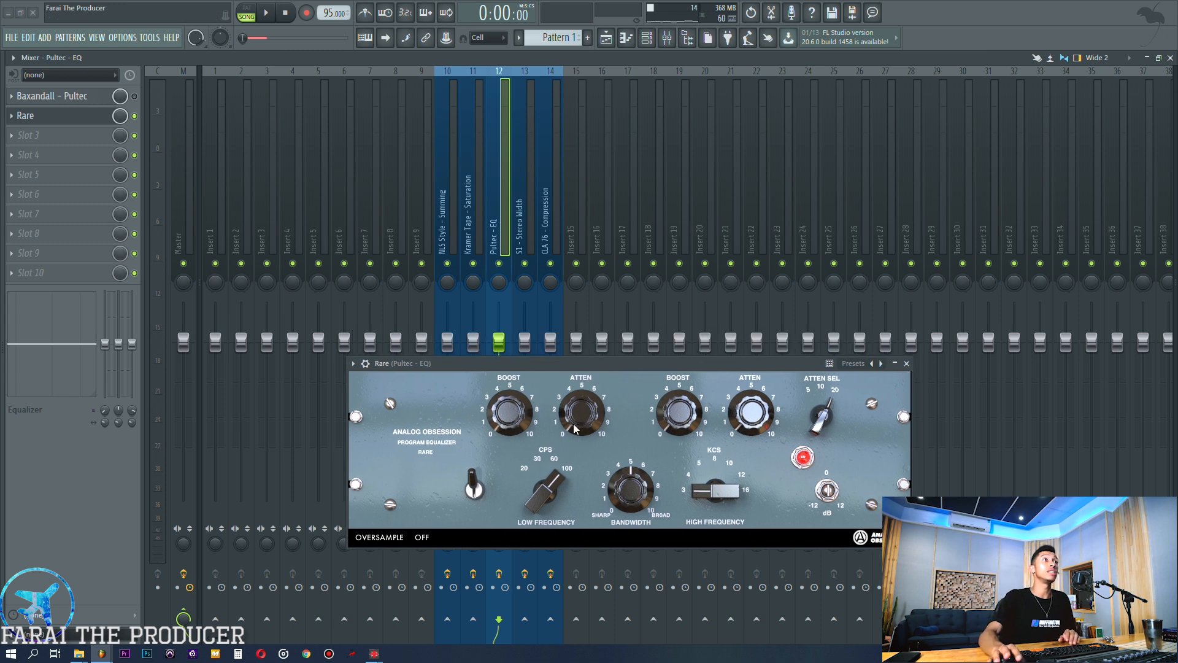
{"action": "key", "text": "space"}
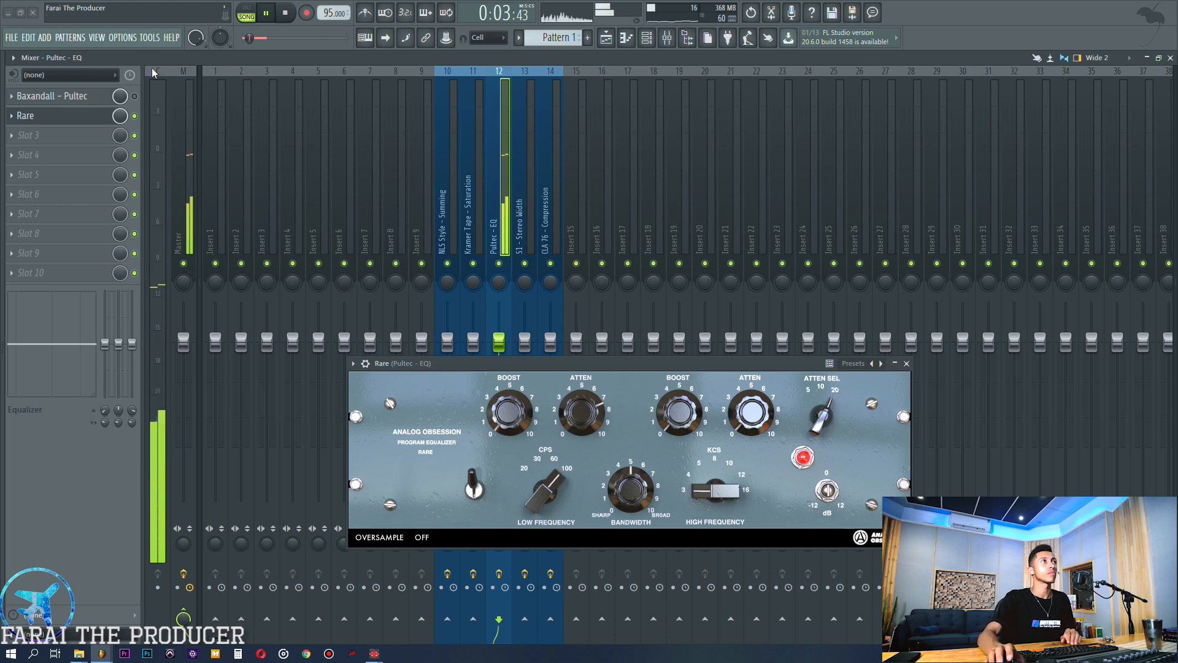
{"action": "key", "text": "space"}
Step: Compare Rare's low cut with Baxandall at Bass -15 dB by alternating the active plugin during playback, ending with Rare active
{"action": "left_click", "coordinate": [134, 116]}
{"action": "left_click", "coordinate": [134, 96]}
{"action": "left_click", "coordinate": [83, 97]}
{"action": "left_click_drag", "start_coordinate": [578, 348], "coordinate": [571, 270]}
{"action": "key", "text": "space"}
{"action": "key", "text": "space"}
{"action": "left_click", "coordinate": [135, 96]}
{"action": "key", "text": "space"}
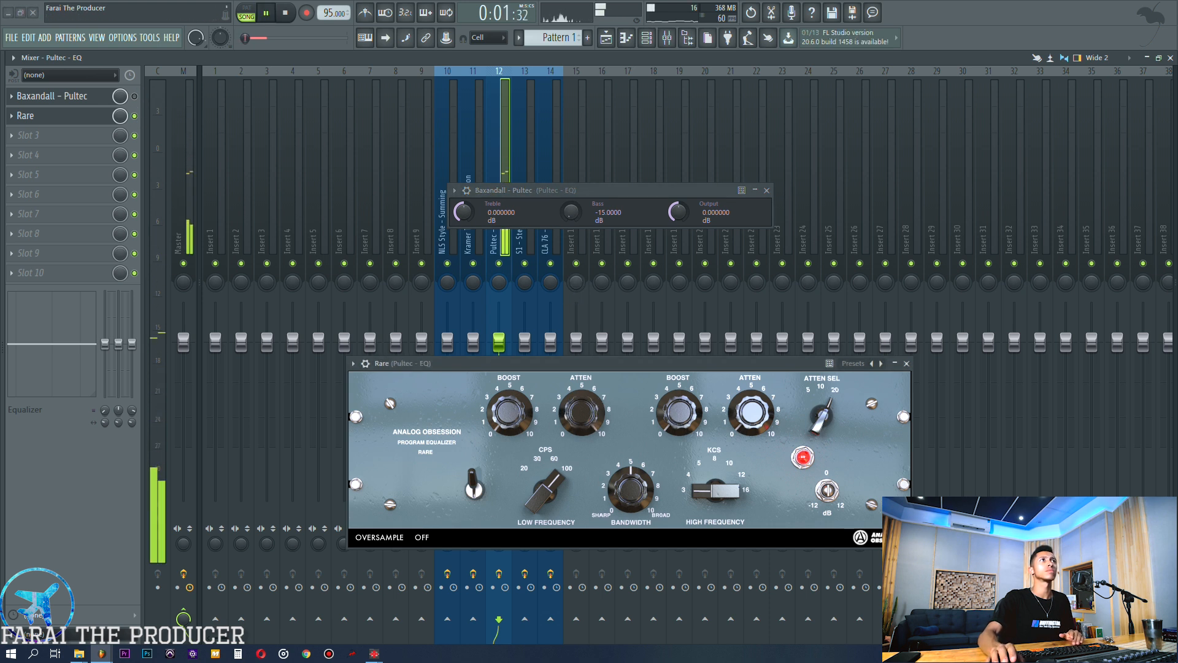
Step: Stop the pad playback and return Rare's low-frequency Atten to 0
{"action": "left_click_drag", "start_coordinate": [540, 483], "coordinate": [547, 454]}
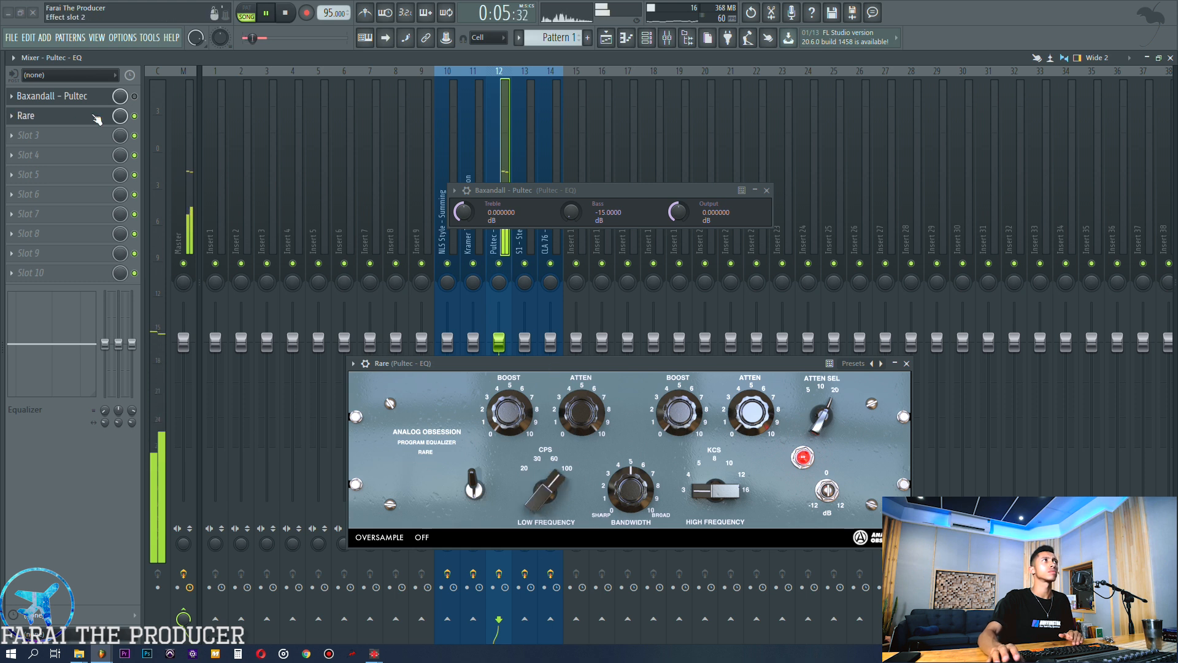
{"action": "key", "text": "space"}
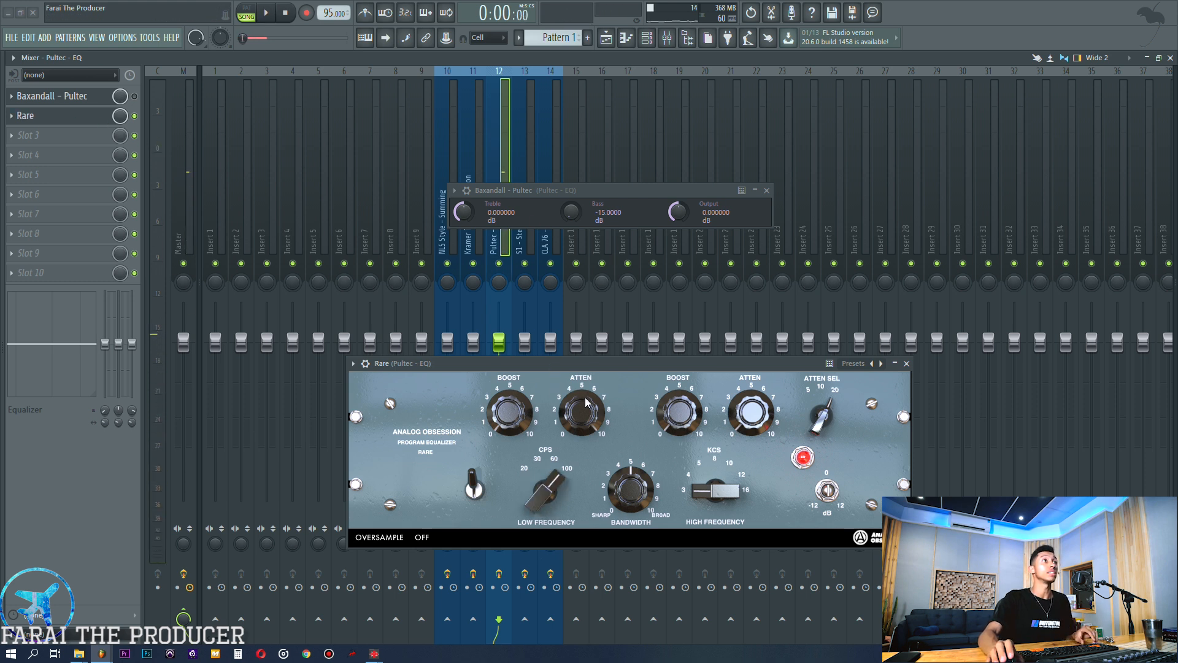
{"action": "left_click_drag", "start_coordinate": [594, 416], "coordinate": [594, 454]}
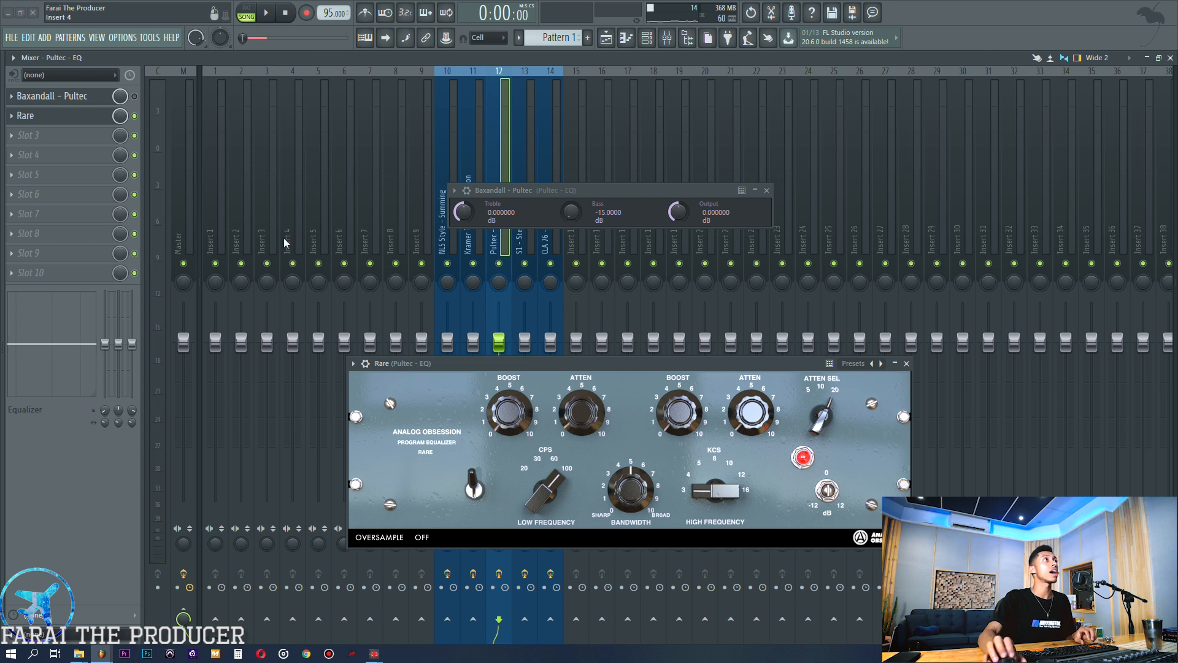
Step: Play the pad loop while setting Rare's high-frequency Boost to about 8 and its High Frequency selector to 10 KCS
{"action": "left_click_drag", "start_coordinate": [654, 364], "coordinate": [621, 373]}
{"action": "key", "text": "space"}
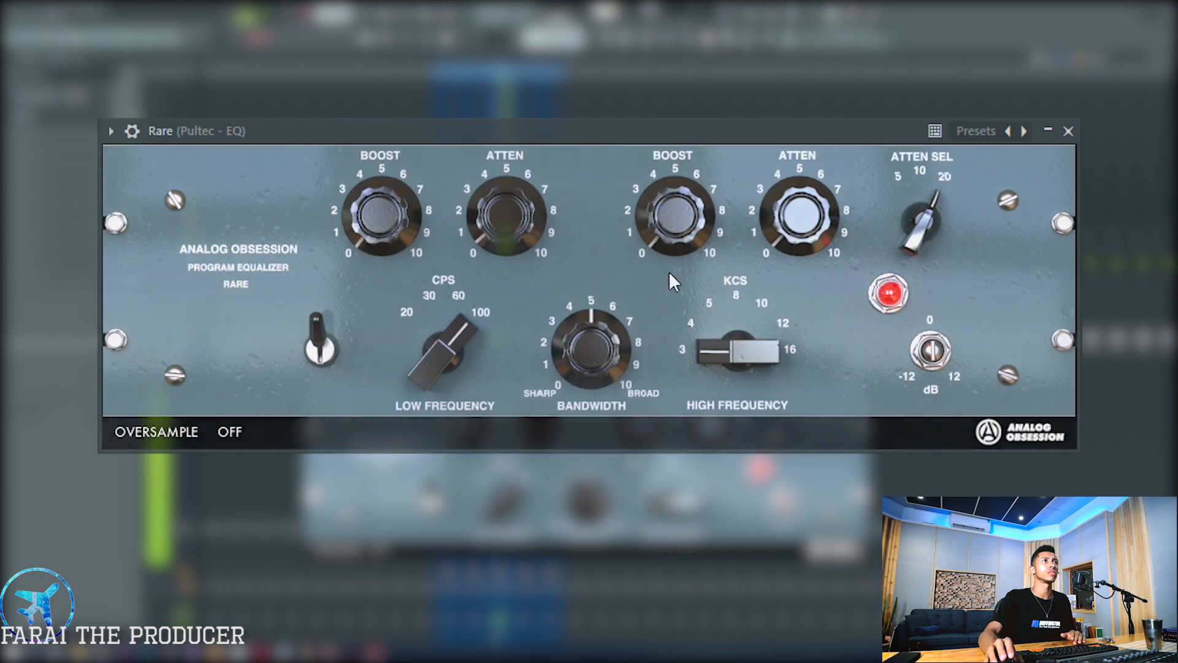
{"action": "left_click_drag", "start_coordinate": [670, 270], "coordinate": [670, 221]}
{"action": "left_click_drag", "start_coordinate": [706, 325], "coordinate": [706, 294]}
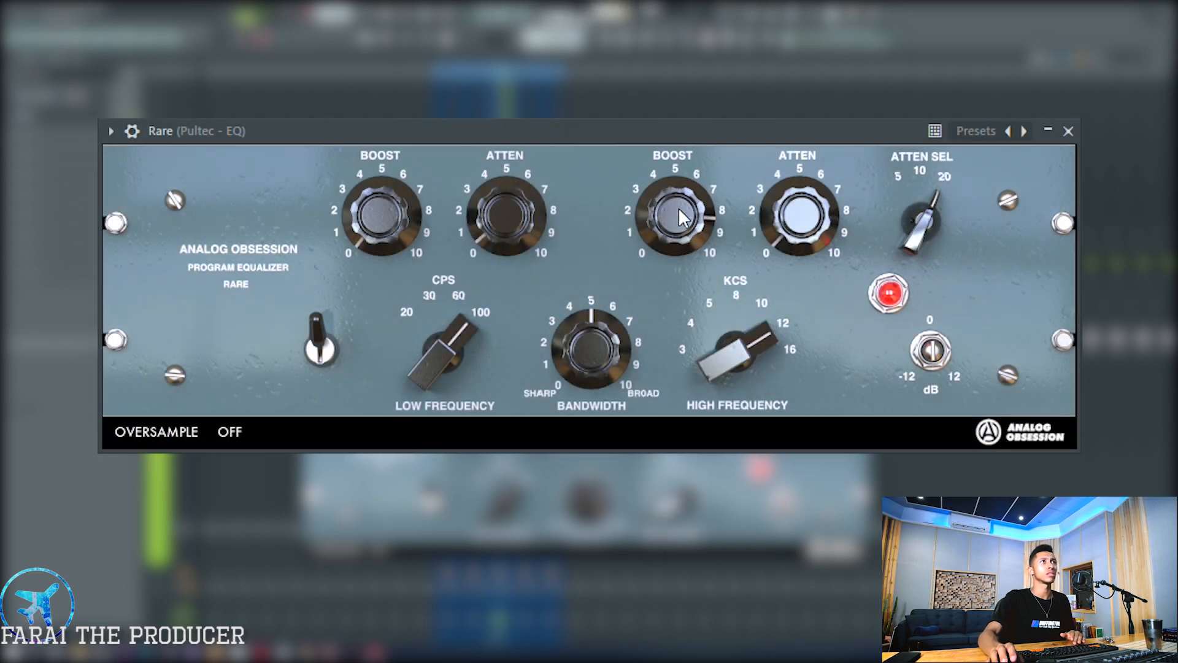
{"action": "left_click_drag", "start_coordinate": [727, 411], "coordinate": [739, 230]}
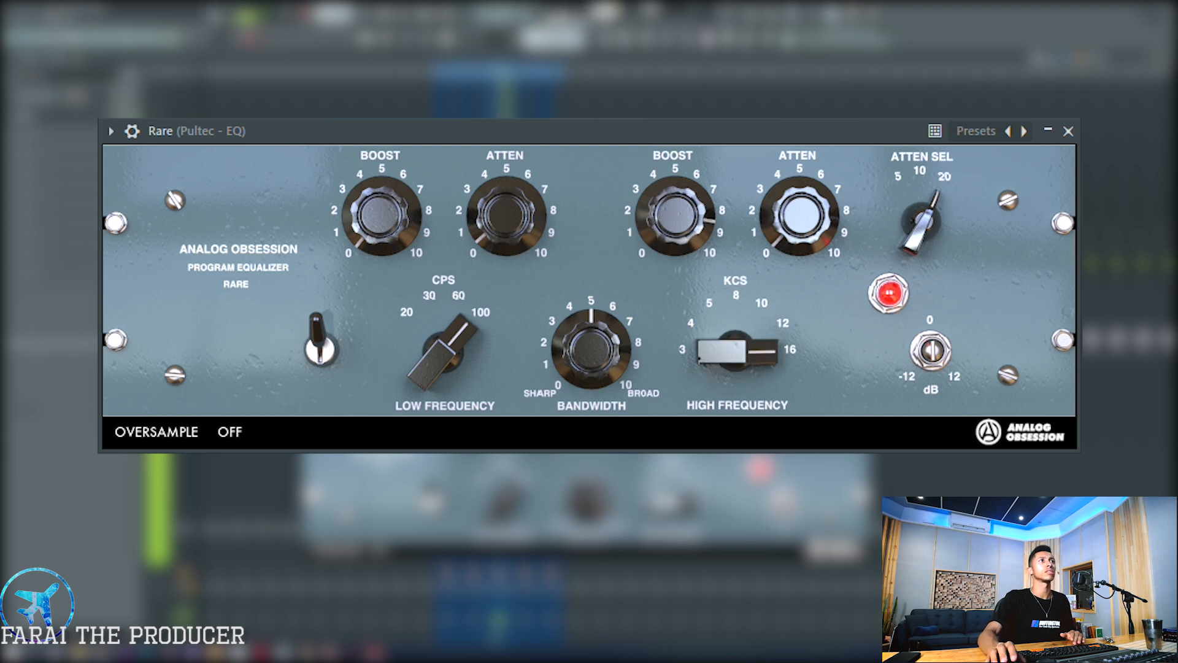
{"action": "left_click_drag", "start_coordinate": [732, 417], "coordinate": [731, 466]}
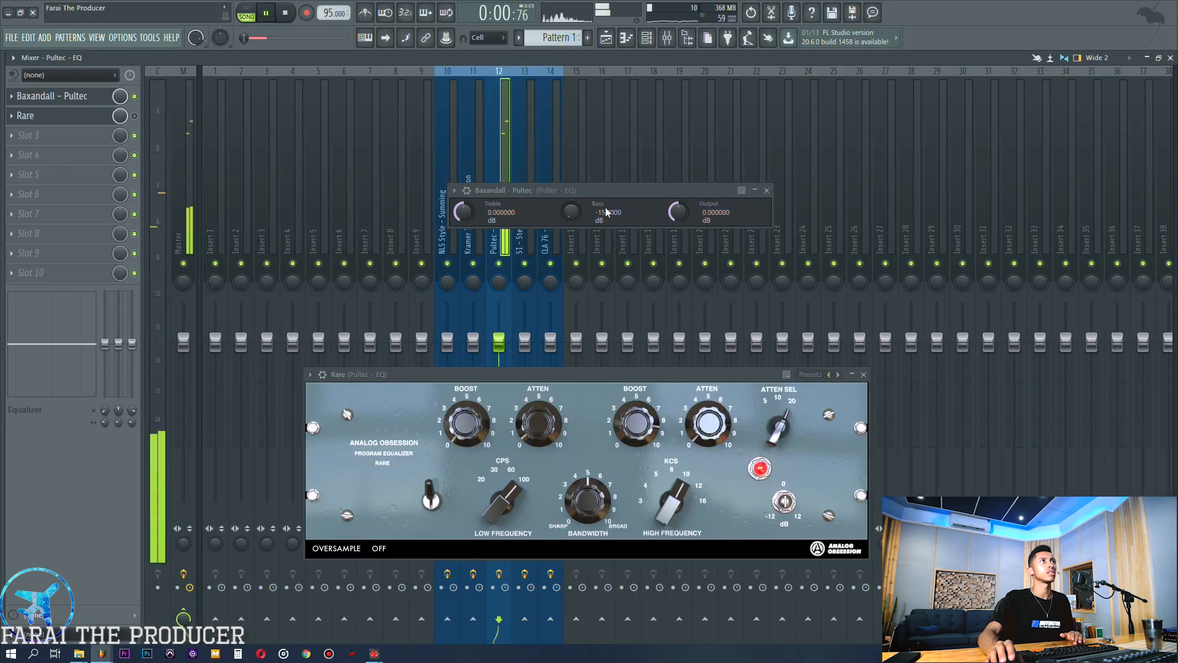
Step: Reset Baxandall's Bass to 0 dB and raise its Treble to compare with Rare's high-frequency boost
{"action": "left_click", "coordinate": [574, 212], "text": "alt"}
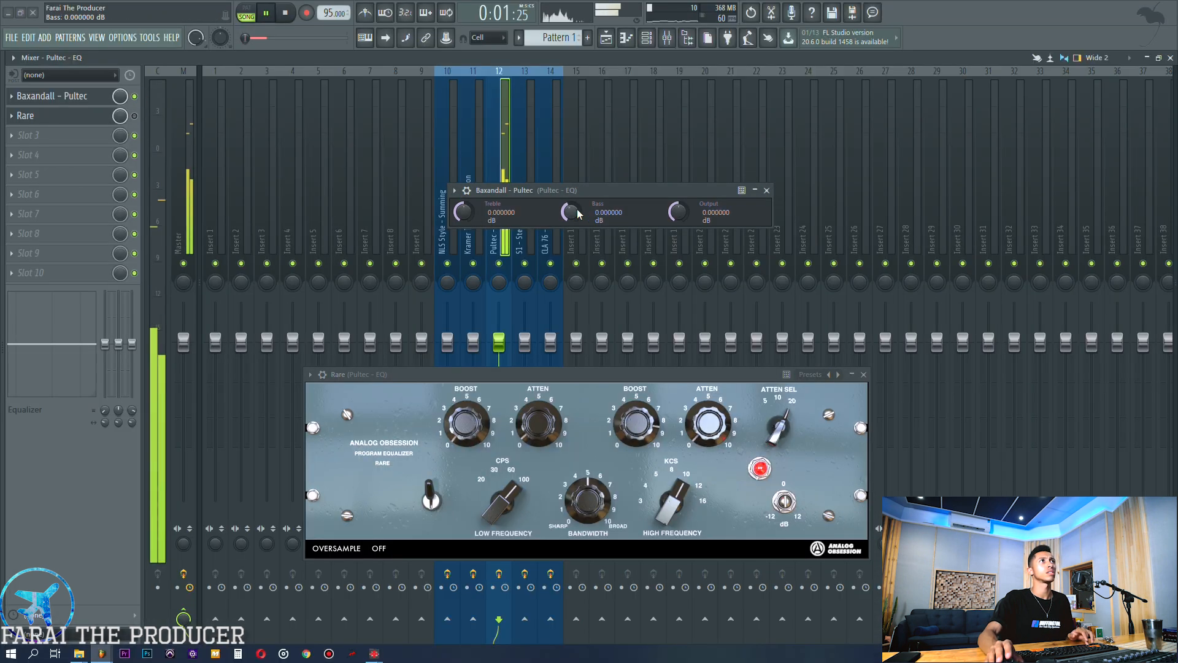
{"action": "left_click_drag", "start_coordinate": [464, 213], "coordinate": [464, 175]}
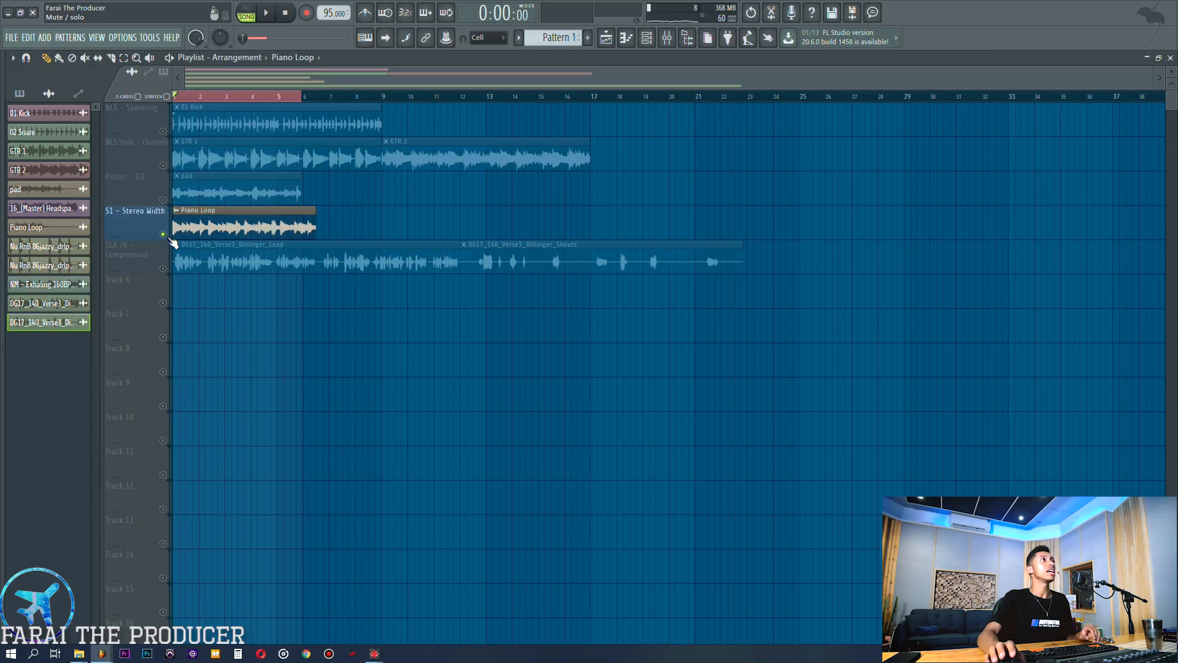
Step: Set the loop region to the Piano Loop clip and load S1 Imager Stereo into slot 3 of the S1 - Stereo Width mixer track
{"action": "left_click", "coordinate": [214, 218]}
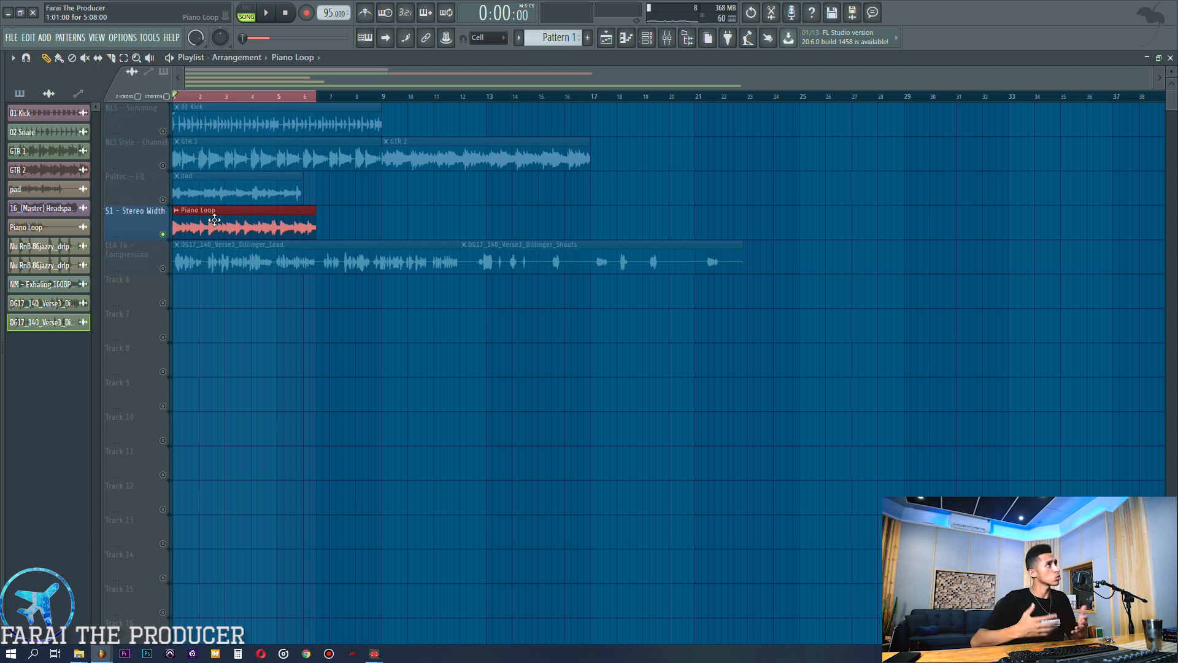
{"action": "left_click", "coordinate": [668, 38]}
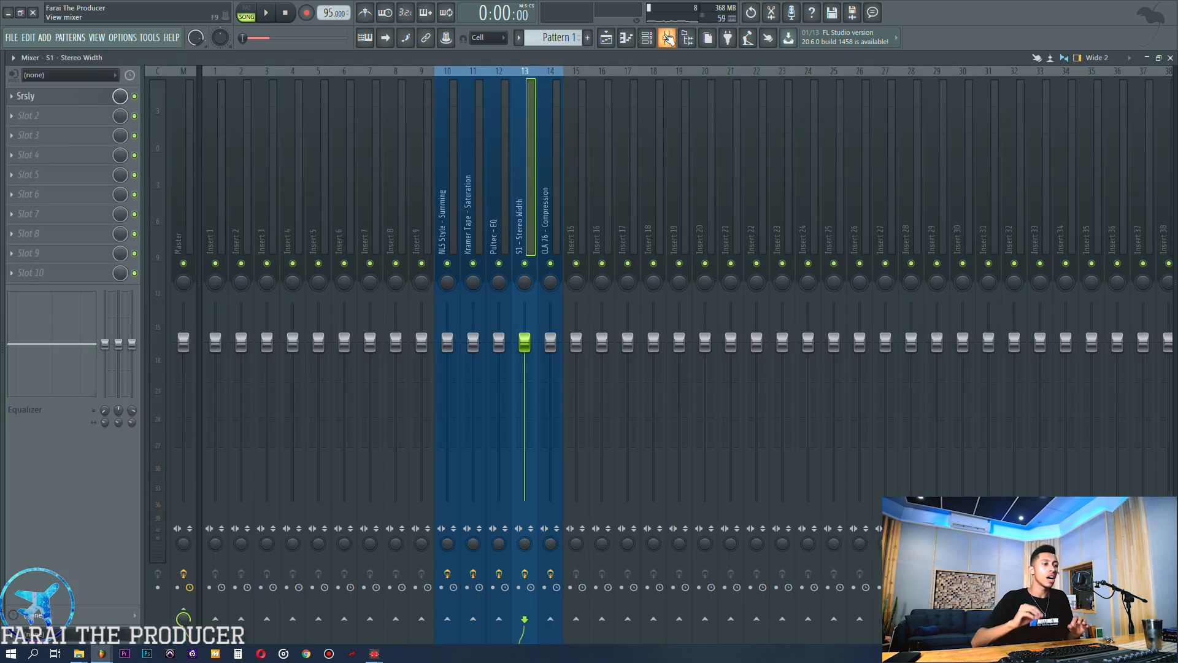
{"action": "left_click", "coordinate": [24, 140]}
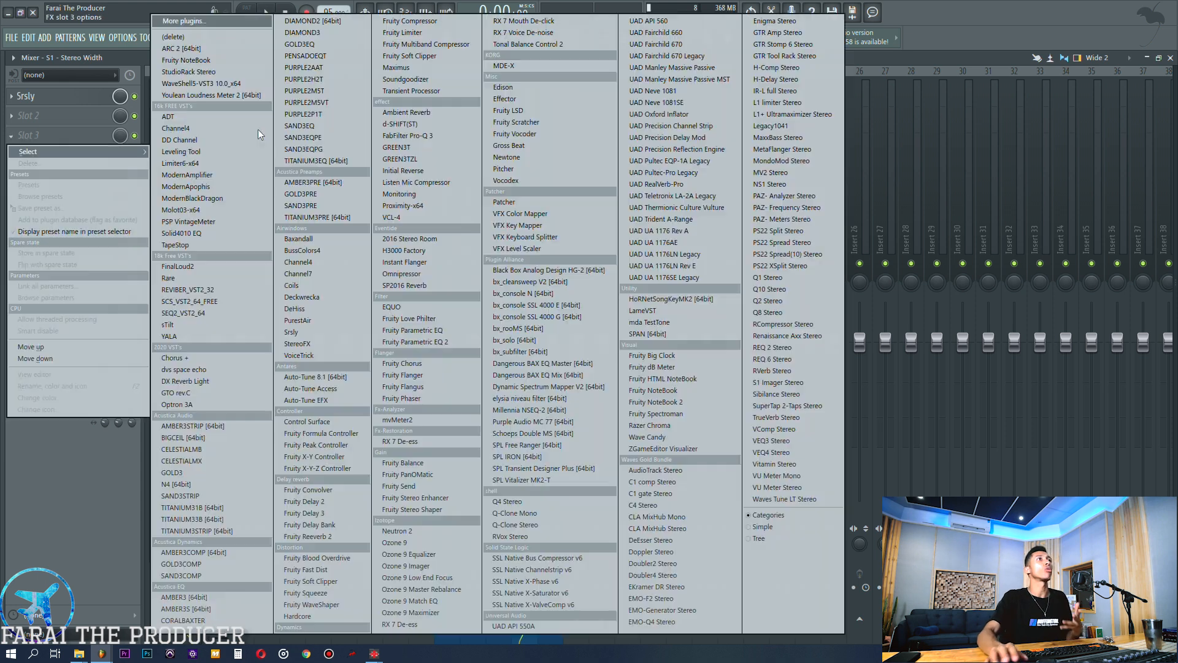
{"action": "left_click", "coordinate": [778, 382]}
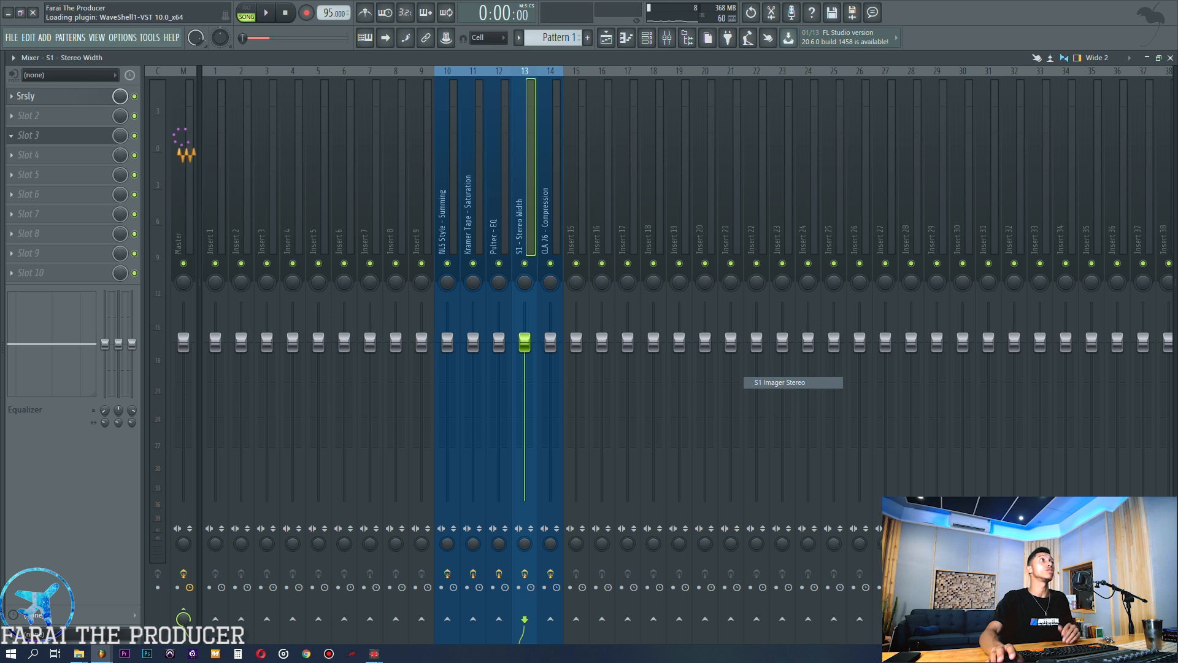
{"action": "left_click_drag", "start_coordinate": [202, 174], "coordinate": [736, 158]}
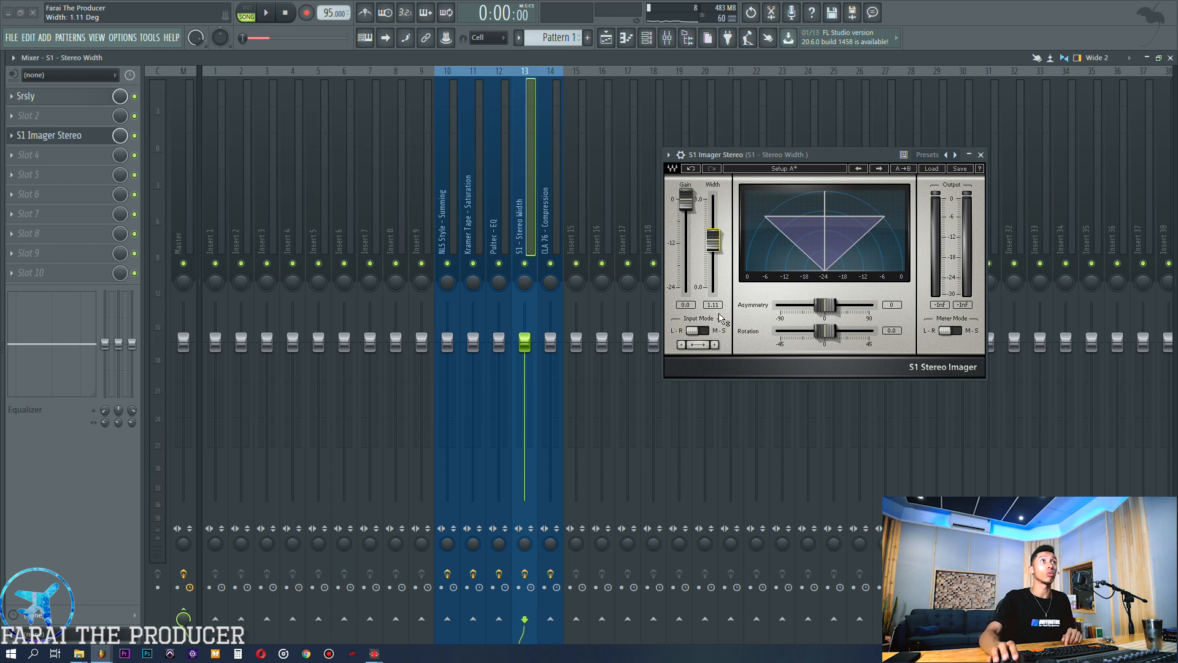
Step: Bypass S1 Imager Stereo, hide its window, and open Srsly from slot 1 of the S1 - Stereo Width mixer track
{"action": "left_click", "coordinate": [134, 135]}
{"action": "left_click", "coordinate": [72, 135]}
{"action": "left_click", "coordinate": [37, 95]}
{"action": "left_click_drag", "start_coordinate": [741, 258], "coordinate": [742, 231]}
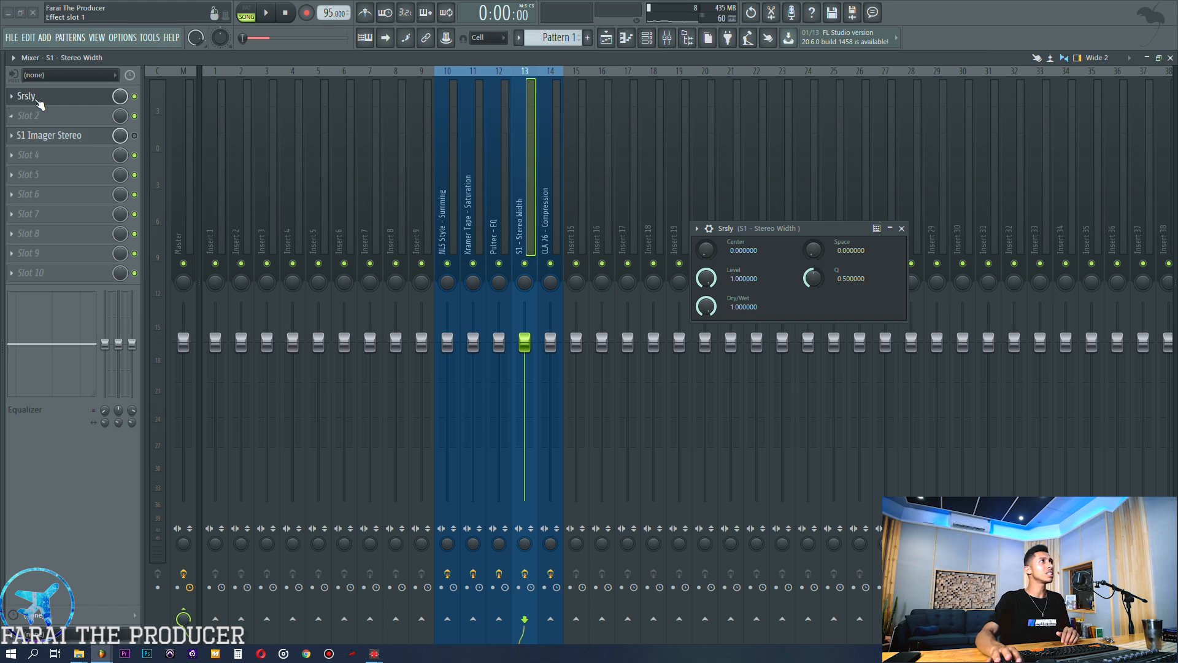
{"action": "left_click_drag", "start_coordinate": [756, 228], "coordinate": [718, 208]}
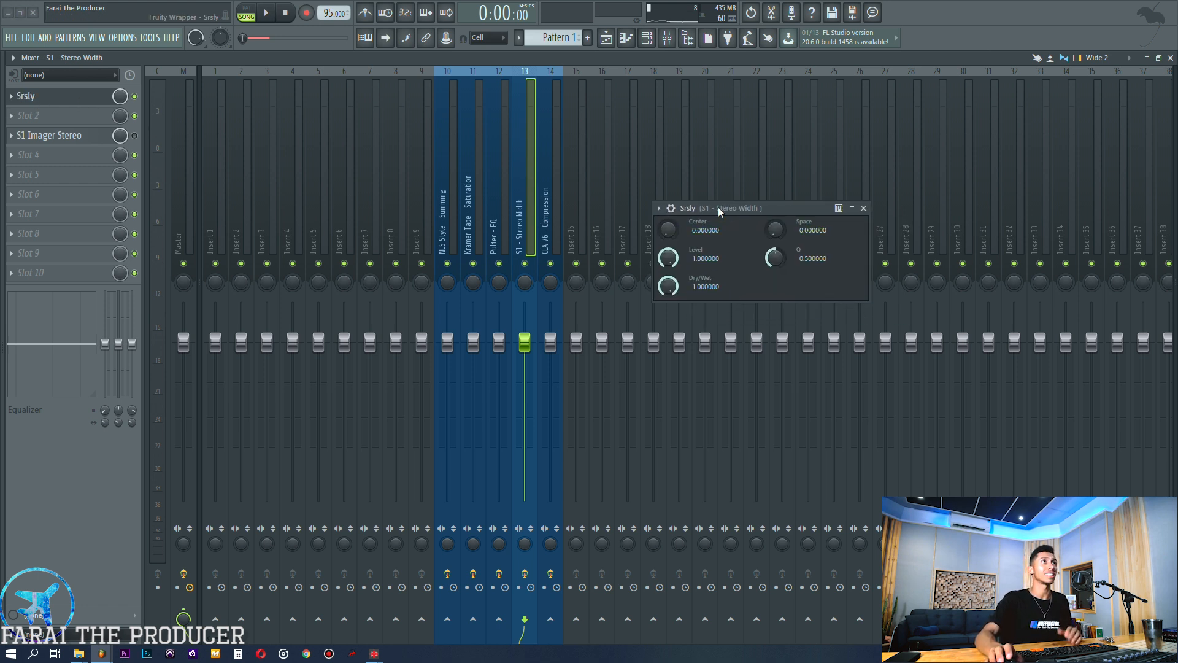
Step: Play the Piano Loop in the playlist with Srsly's Space and Center still at 0, and stop playback
{"action": "left_click", "coordinate": [611, 41]}
{"action": "left_click", "coordinate": [386, 226]}
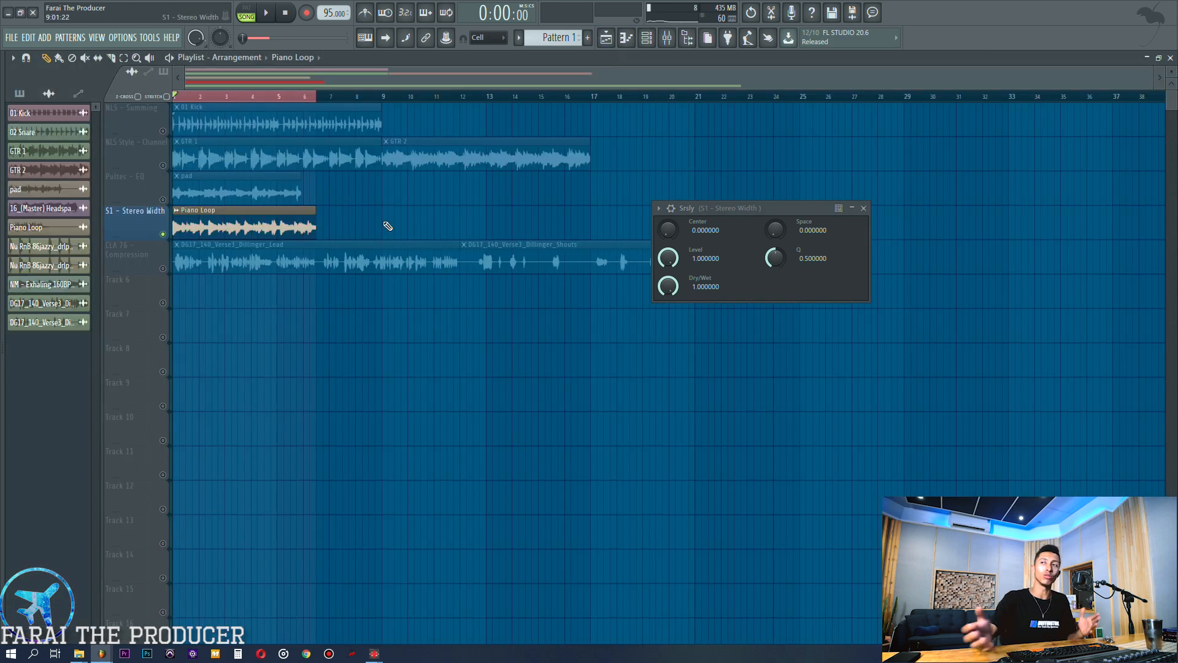
{"action": "key", "text": "space"}
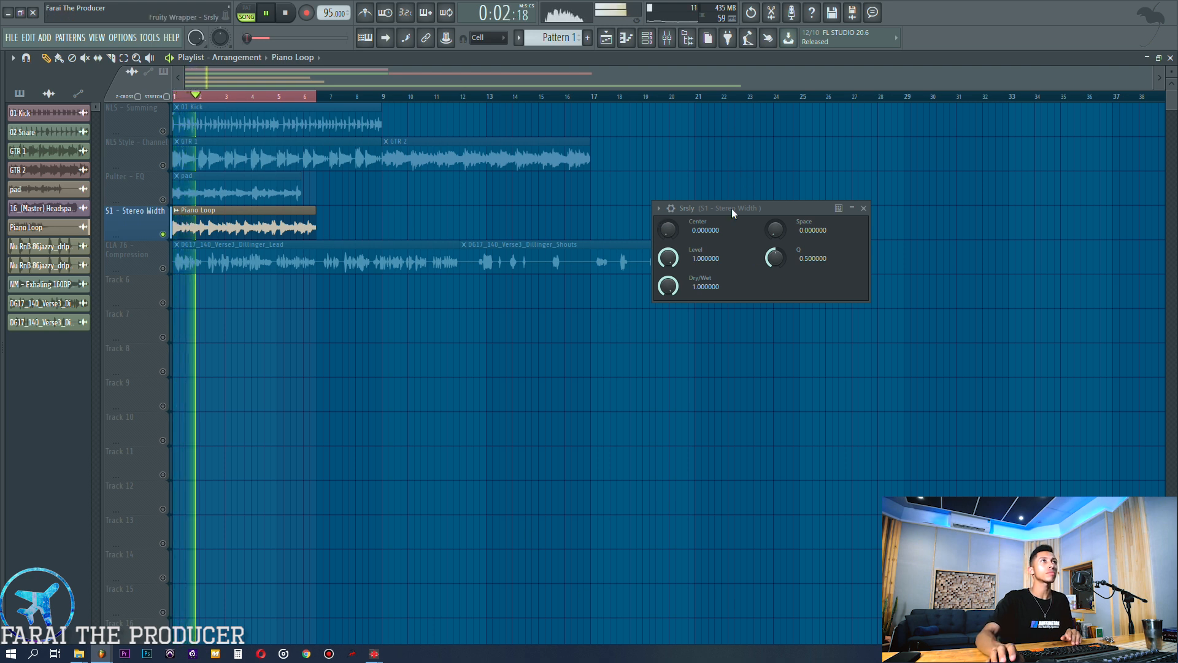
{"action": "left_click_drag", "start_coordinate": [731, 208], "coordinate": [665, 340]}
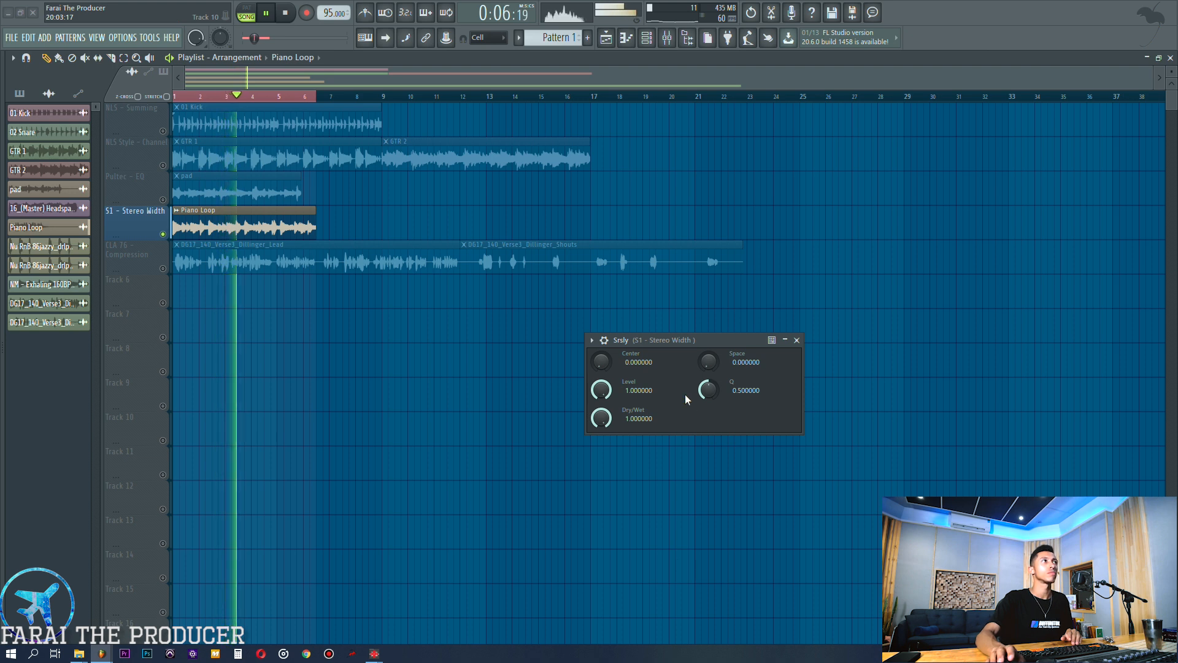
{"action": "left_click_drag", "start_coordinate": [700, 343], "coordinate": [645, 372]}
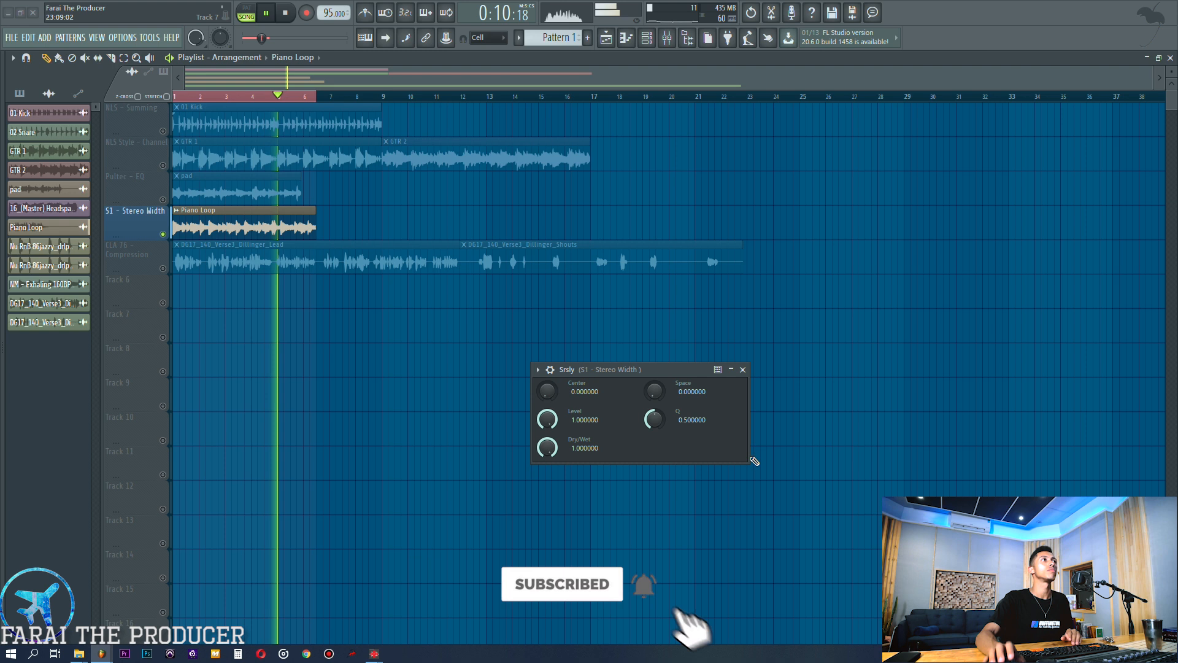
{"action": "key", "text": "space"}
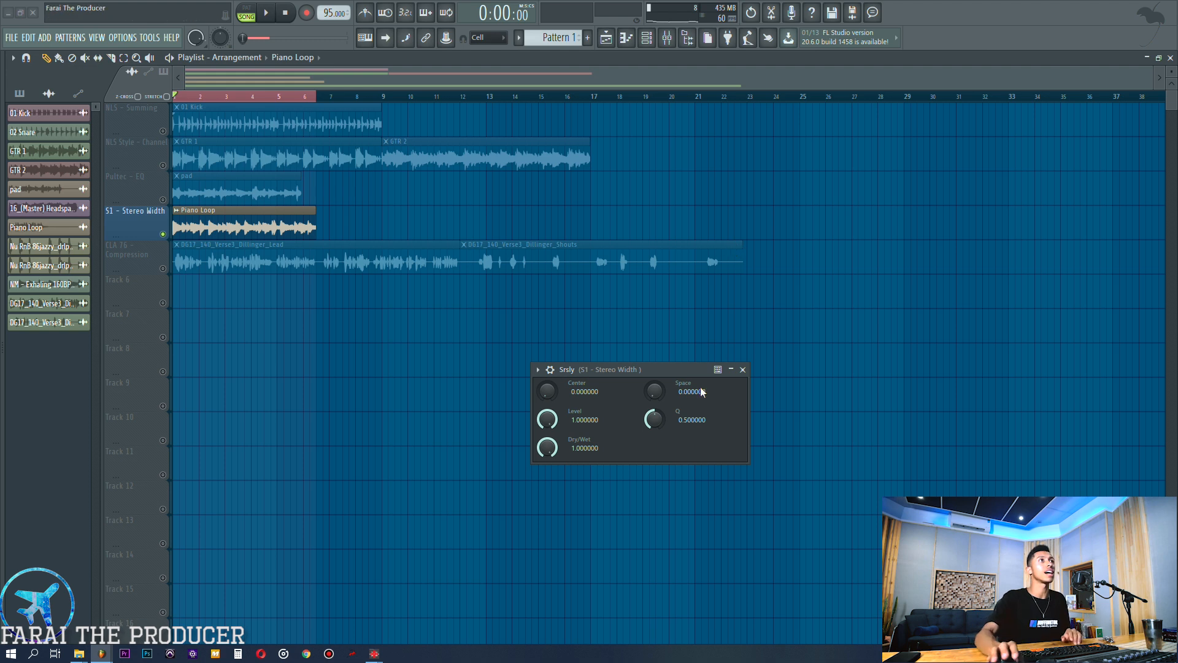
{"action": "left_click_drag", "start_coordinate": [677, 372], "coordinate": [670, 365]}
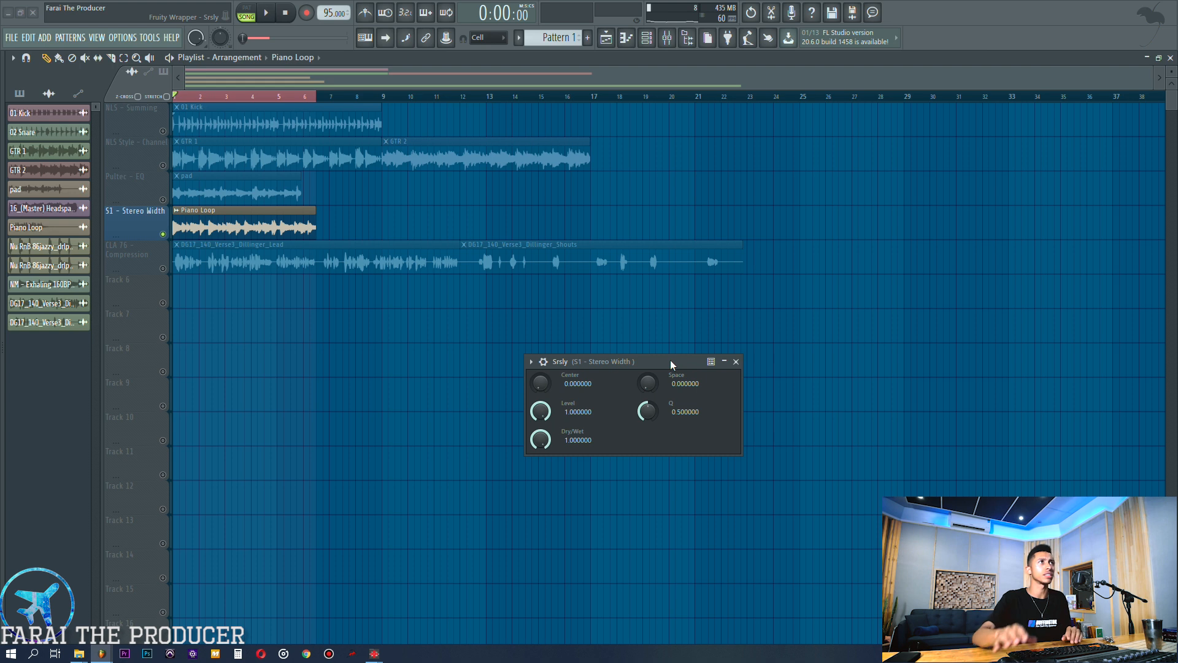
Step: Set Srsly's Space to about 0.55 and Level to about 0.85 while watching the mixer
{"action": "left_click_drag", "start_coordinate": [647, 386], "coordinate": [647, 343]}
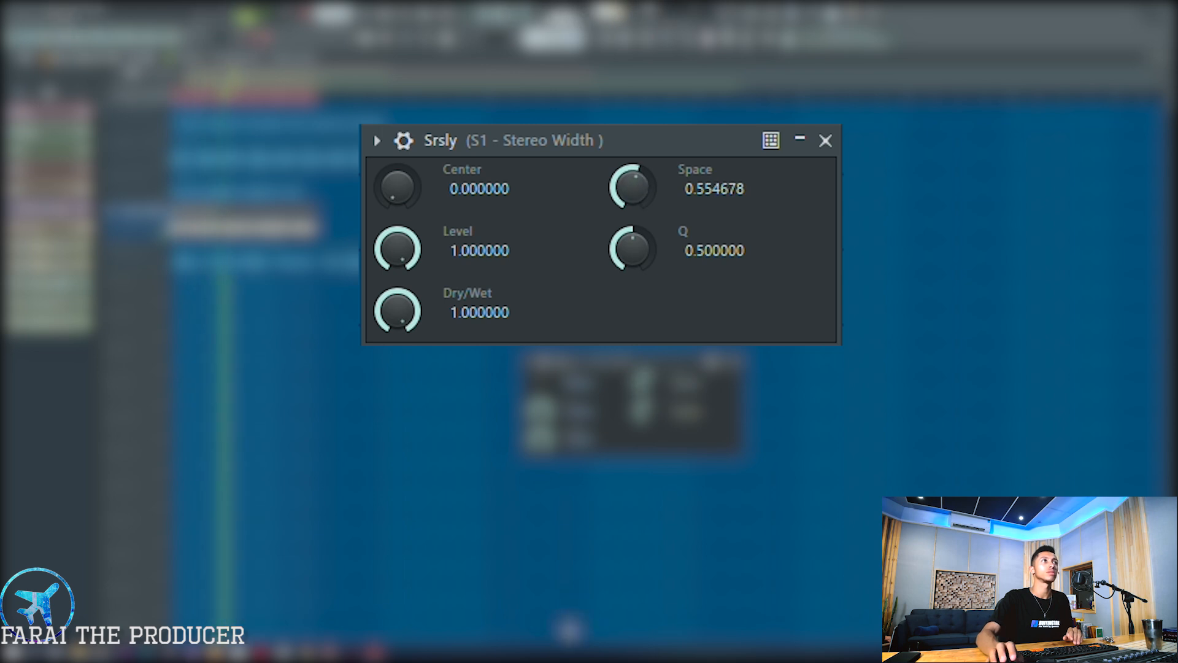
{"action": "left_click_drag", "start_coordinate": [538, 413], "coordinate": [537, 437]}
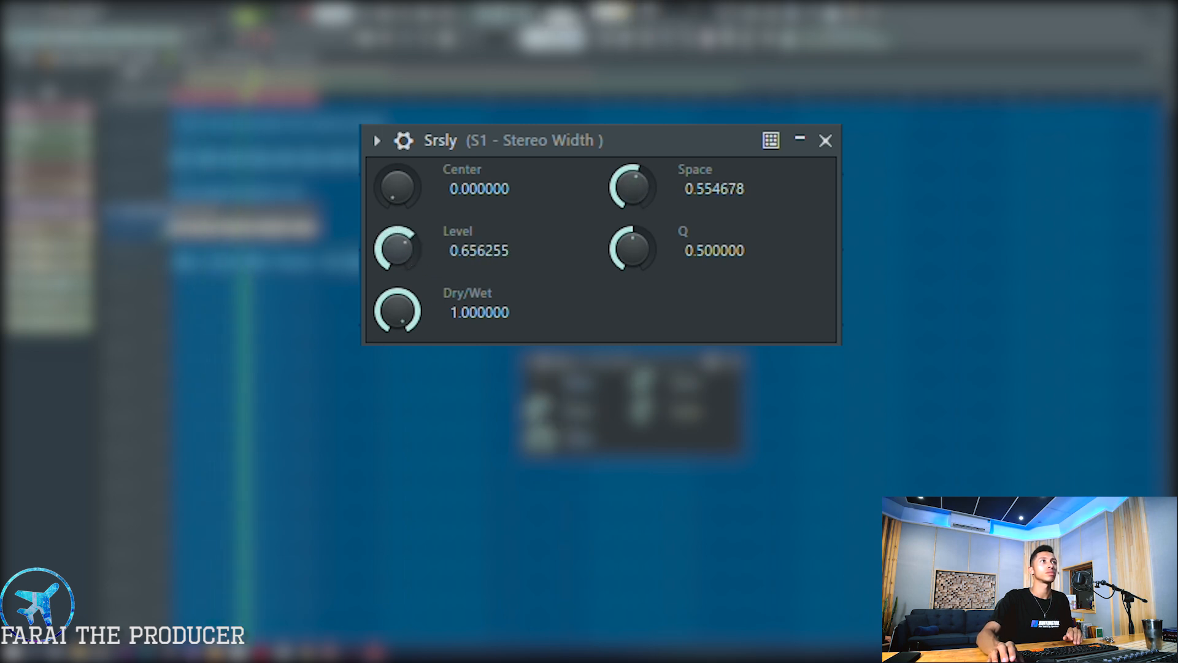
{"action": "left_click", "coordinate": [669, 37]}
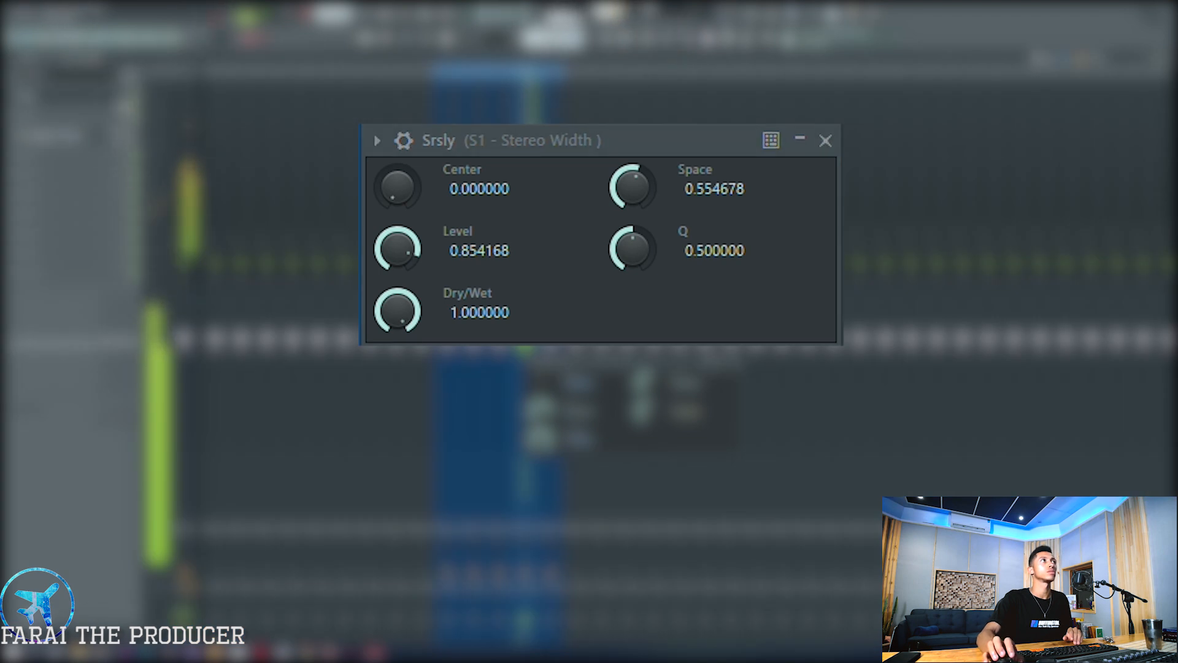
Step: Raise Srsly's Space to about 0.61 and Q to 1, and adjust its Center and Dry/Wet
{"action": "left_click", "coordinate": [634, 143]}
{"action": "left_click_drag", "start_coordinate": [639, 180], "coordinate": [622, 176]}
{"action": "left_click_drag", "start_coordinate": [632, 248], "coordinate": [633, 245]}
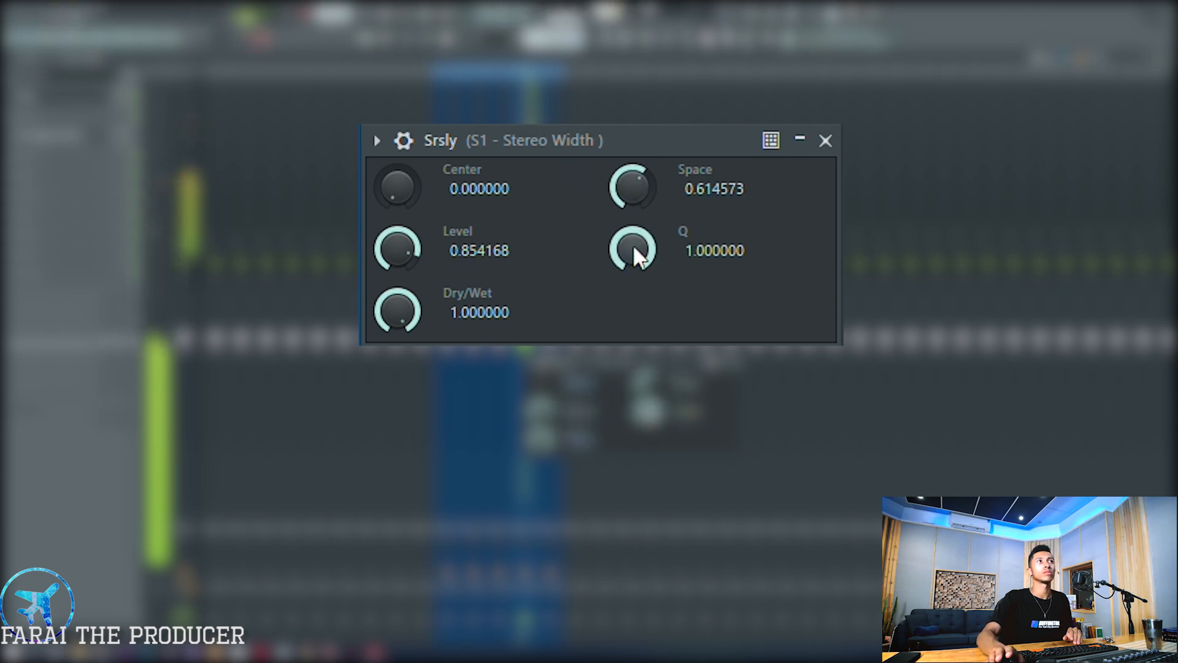
{"action": "mouse_move", "coordinate": [400, 206]}
{"action": "left_mouse_down"}
{"action": "mouse_move", "coordinate": [400, 184]}
{"action": "mouse_move", "coordinate": [400, 216]}
{"action": "left_mouse_up"}
{"action": "mouse_move", "coordinate": [411, 328]}
{"action": "left_mouse_down"}
{"action": "mouse_move", "coordinate": [411, 378]}
{"action": "mouse_move", "coordinate": [411, 329]}
{"action": "left_mouse_up"}
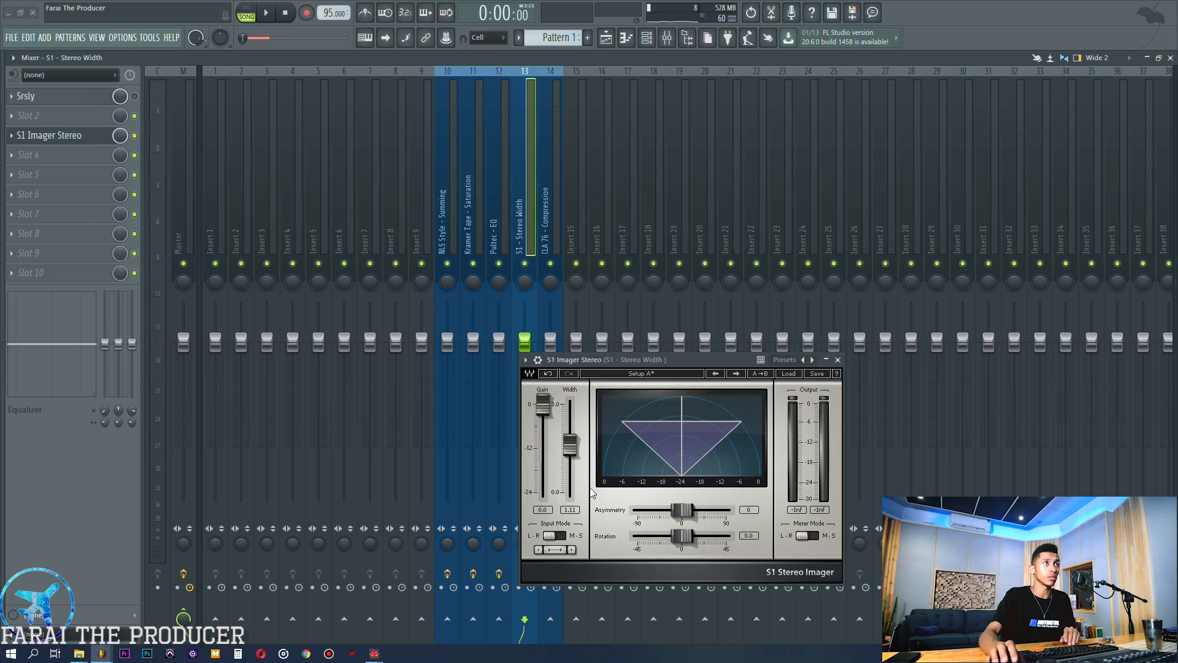
Step: Play the piano loop with S1 Imager Stereo's Width set to 1.55, and bypass S1 Imager Stereo
{"action": "key", "text": "space"}
{"action": "mouse_move", "coordinate": [569, 443]}
{"action": "left_mouse_down"}
{"action": "mouse_move", "coordinate": [570, 422]}
{"action": "mouse_move", "coordinate": [570, 491]}
{"action": "mouse_move", "coordinate": [570, 433]}
{"action": "left_mouse_up"}
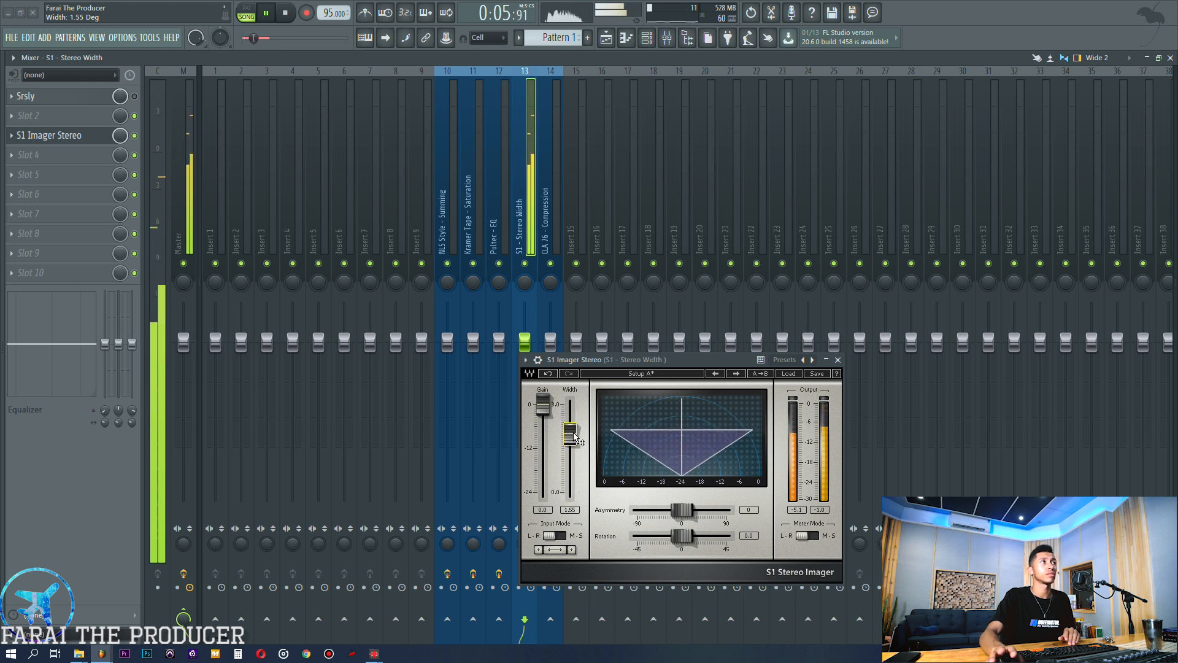
{"action": "left_click", "coordinate": [135, 135]}
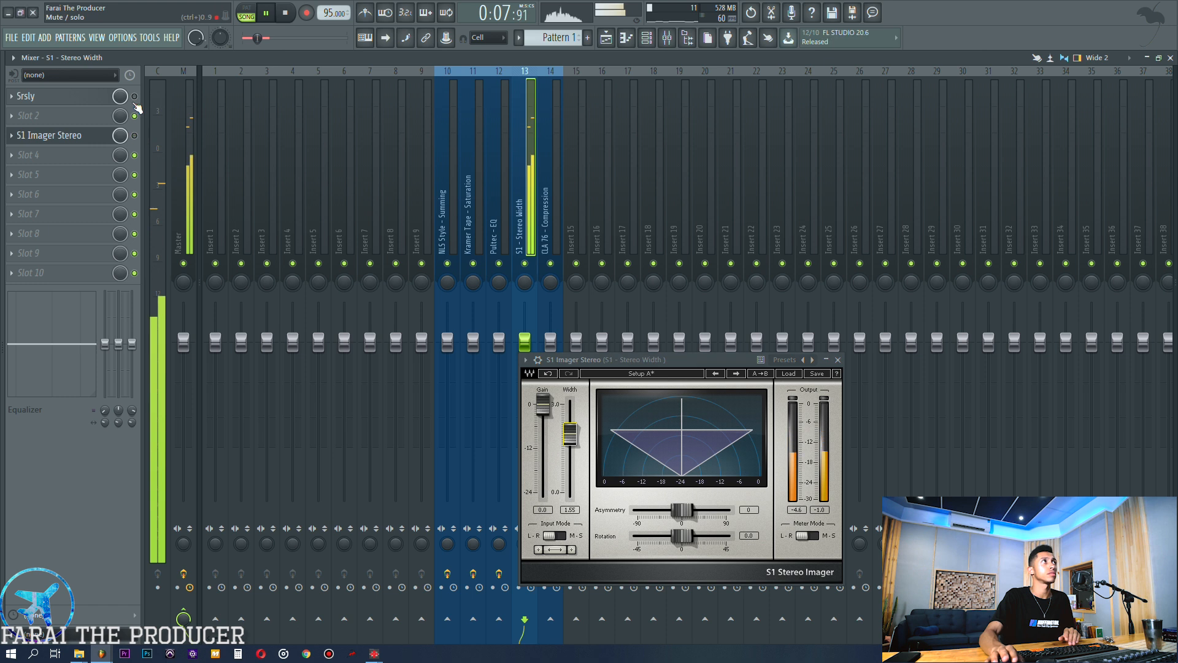
Step: Enable and open Srsly in slot 1, then set Space and Center to about 0.66 and Dry/Wet to 1
{"action": "left_click", "coordinate": [135, 97]}
{"action": "left_click", "coordinate": [101, 98]}
{"action": "left_click_drag", "start_coordinate": [555, 405], "coordinate": [555, 395]}
{"action": "left_click_drag", "start_coordinate": [449, 462], "coordinate": [449, 339]}
{"action": "left_click_drag", "start_coordinate": [447, 405], "coordinate": [447, 402]}
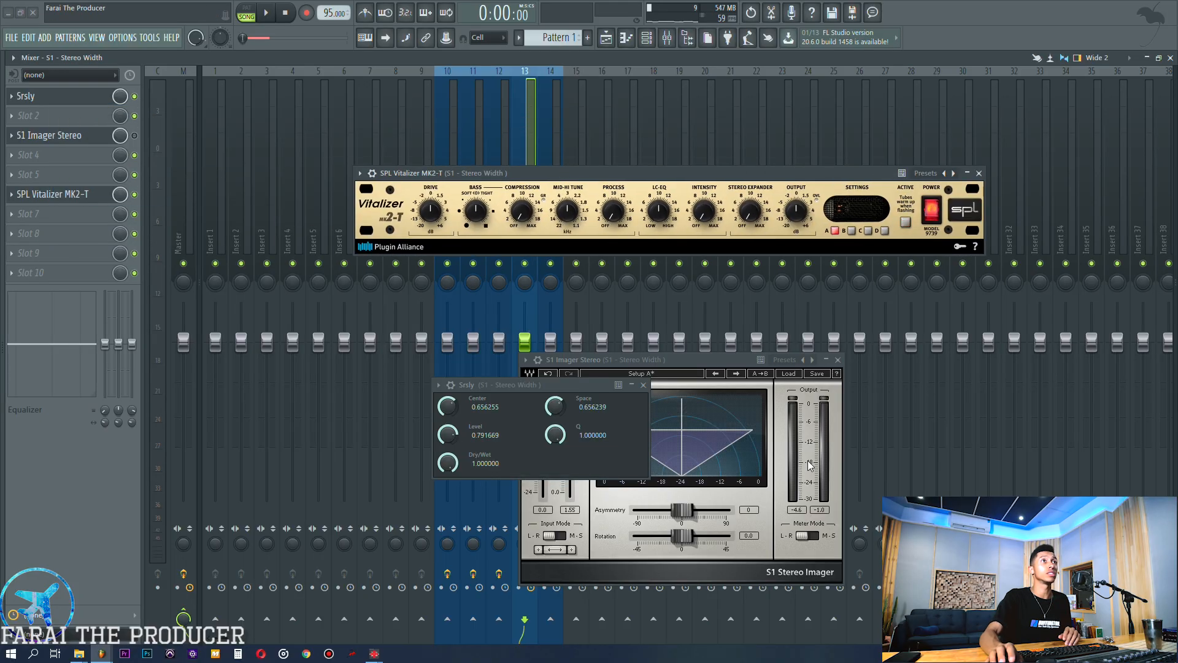
Step: Close the S1 Imager Stereo and Srsly windows and audition SPL Vitalizer MK2-T with its Stereo Expander raised
{"action": "left_click", "coordinate": [838, 360]}
{"action": "left_click", "coordinate": [643, 386]}
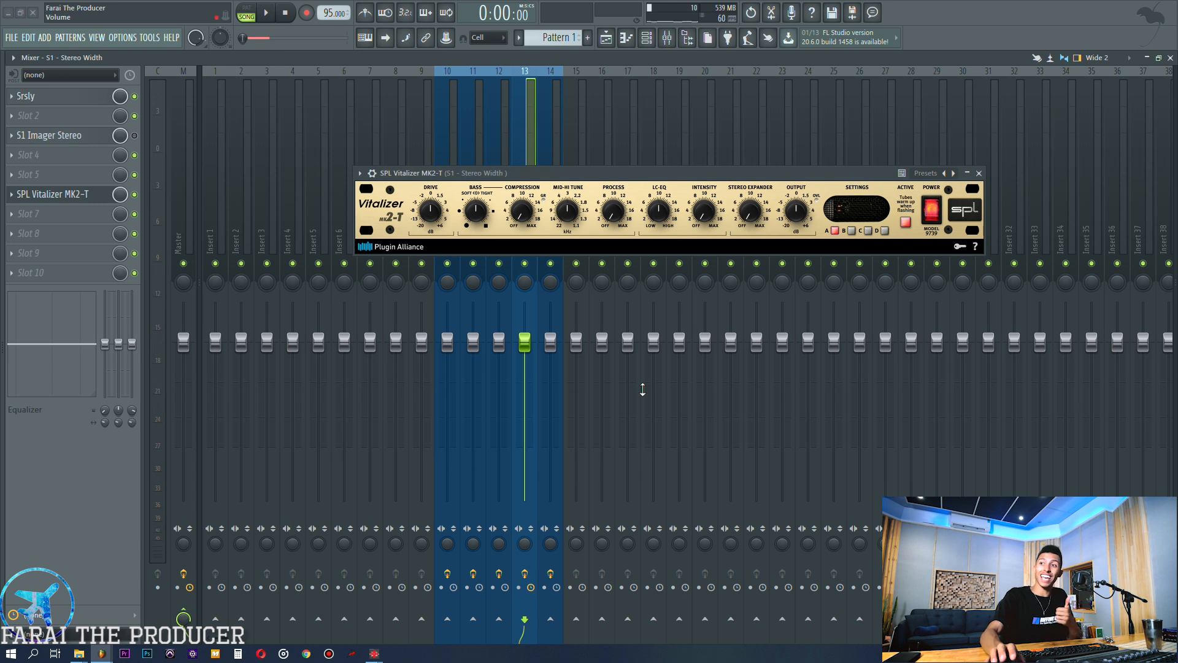
{"action": "left_click_drag", "start_coordinate": [636, 179], "coordinate": [561, 315]}
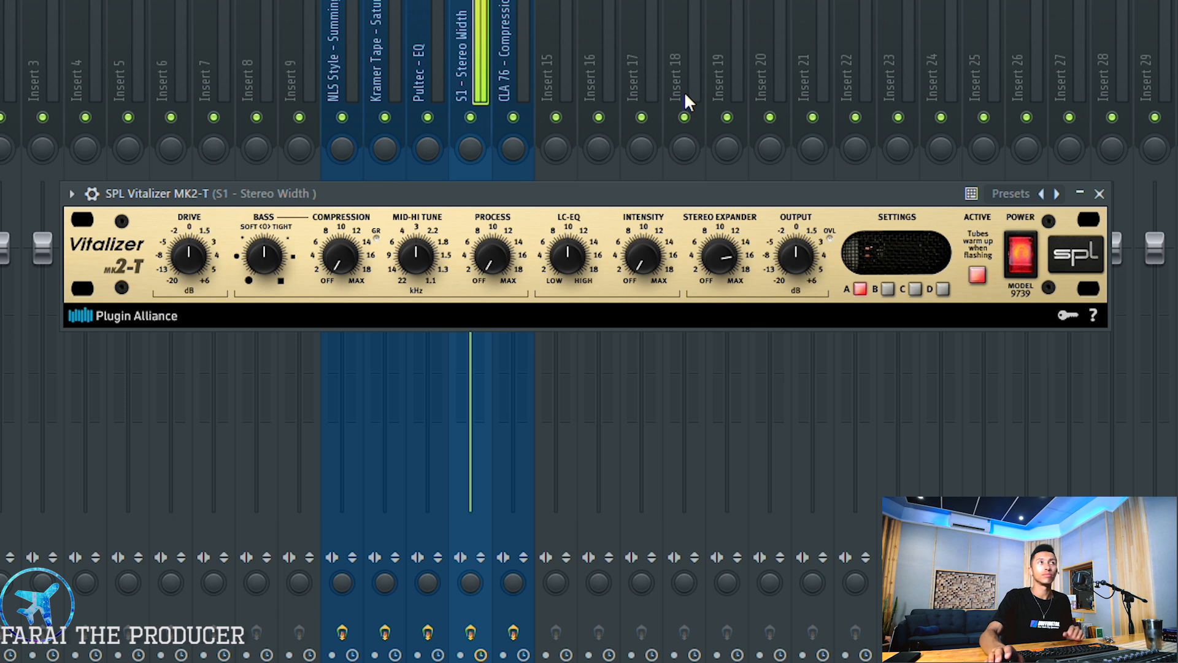
{"action": "left_click_drag", "start_coordinate": [668, 197], "coordinate": [676, 214]}
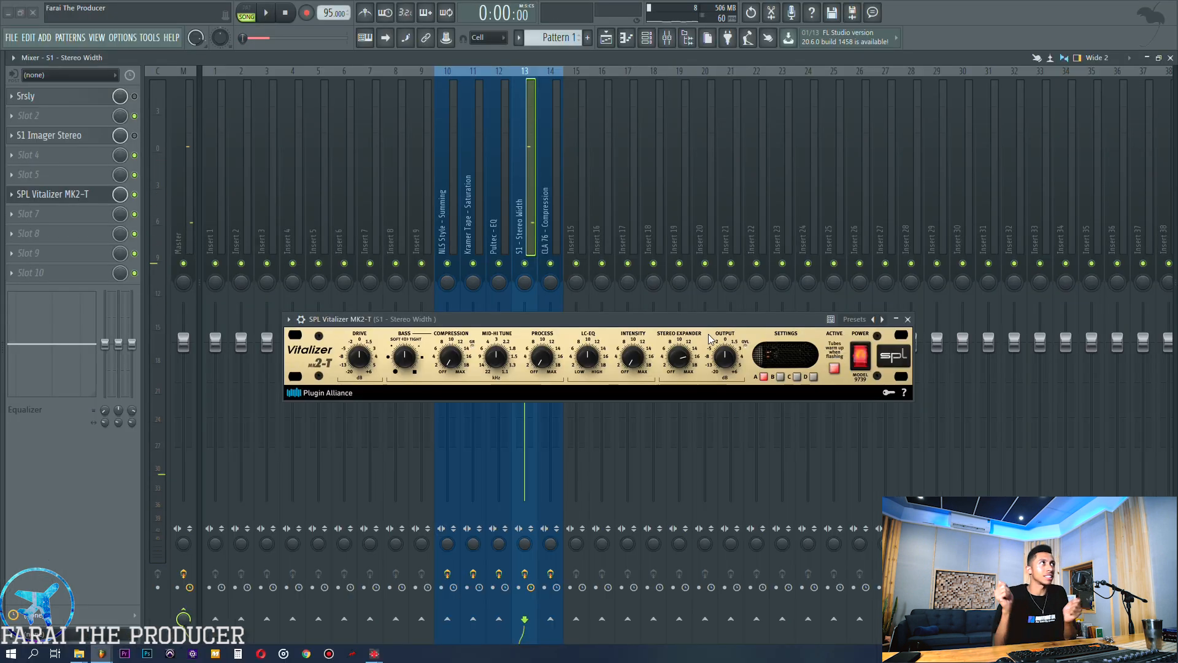
Step: Reopen Srsly and delete SPL Vitalizer MK2-T from slot 6 of the S1 - Stereo Width mixer track
{"action": "left_click", "coordinate": [78, 97]}
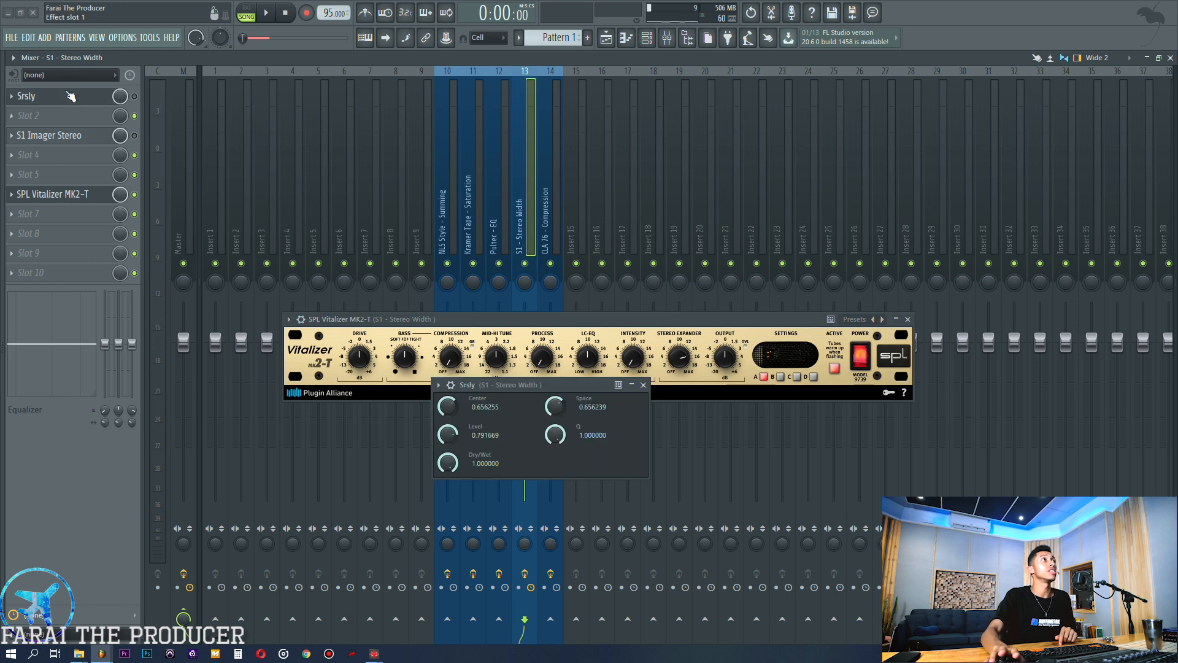
{"action": "left_click_drag", "start_coordinate": [468, 321], "coordinate": [474, 278]}
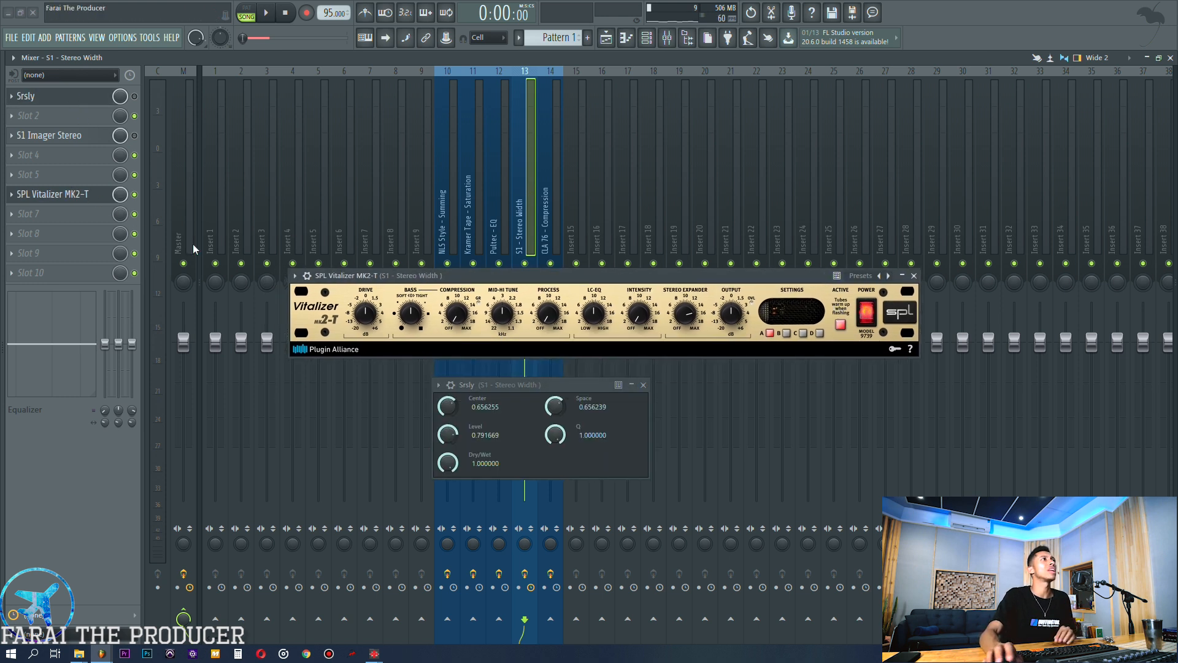
{"action": "left_click", "coordinate": [10, 195]}
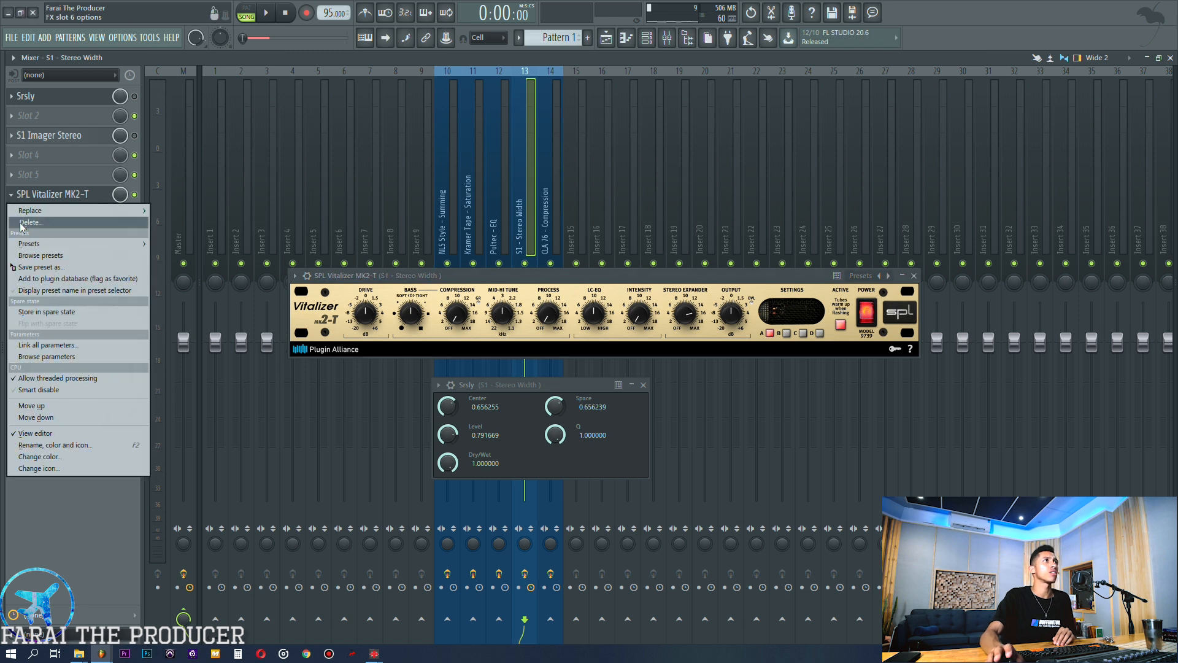
{"action": "left_click", "coordinate": [29, 222]}
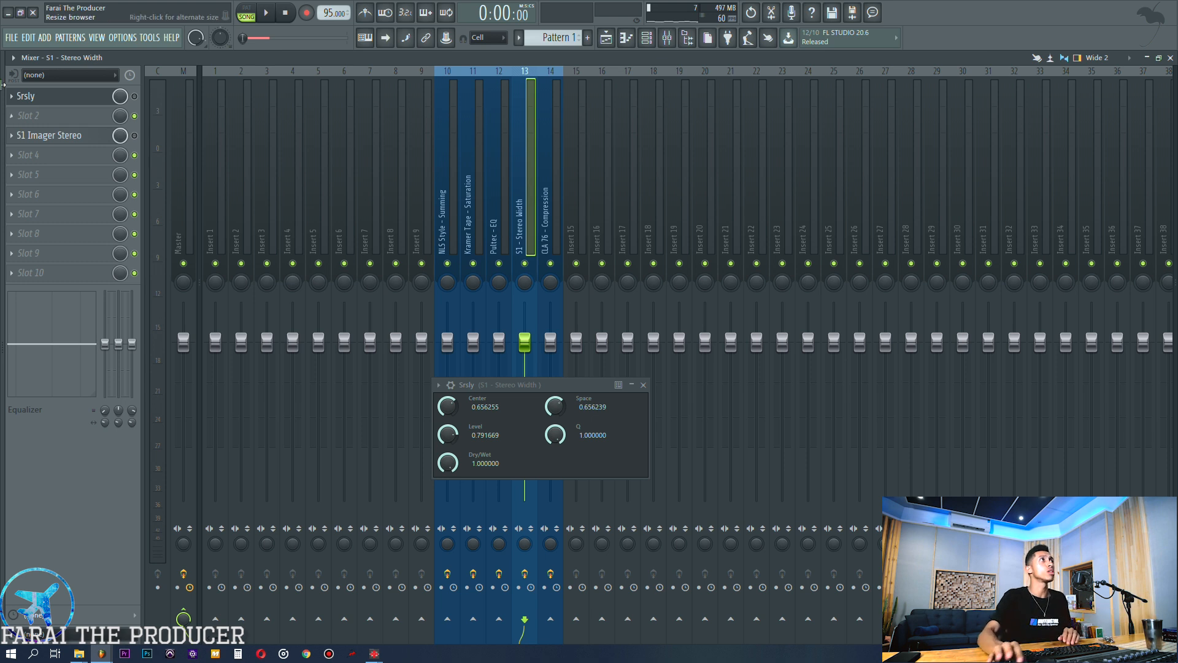
Step: Play the piano loop while setting Srsly's Space to about 0.69, and close the Srsly window
{"action": "key", "text": "space"}
{"action": "left_click_drag", "start_coordinate": [555, 406], "coordinate": [556, 404]}
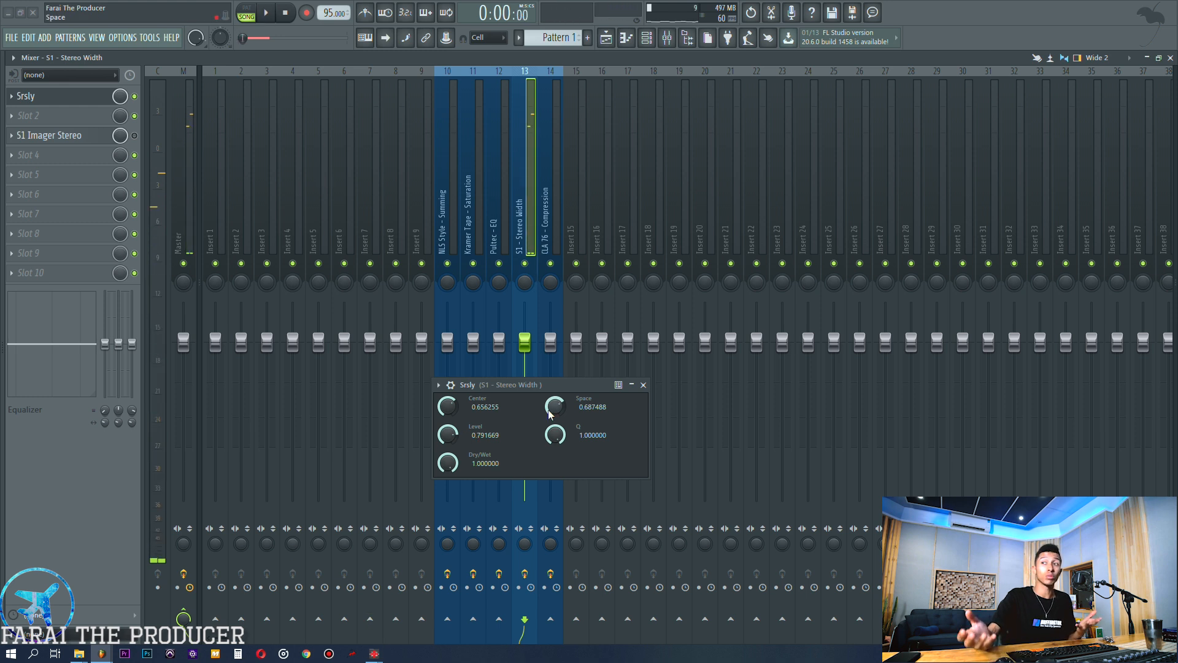
{"action": "left_click", "coordinate": [75, 107]}
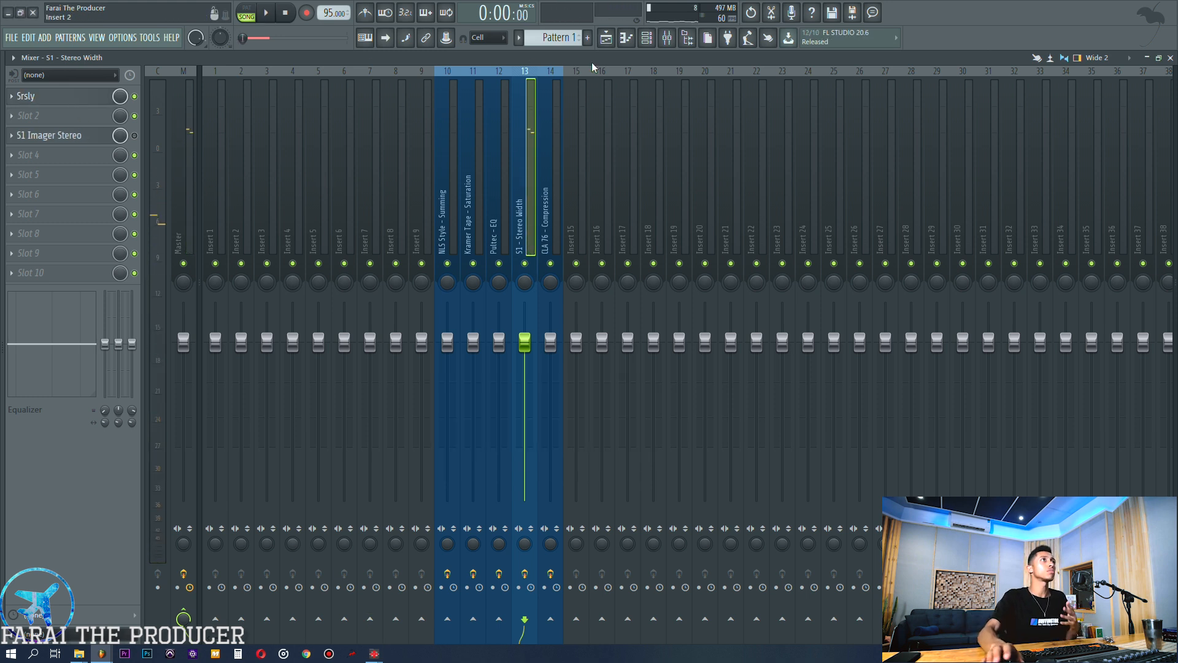
Step: Select the CLA 76 - Compression mixer track and open the YALA compressor from slot 1, placing its window mid-screen
{"action": "left_click", "coordinate": [549, 163]}
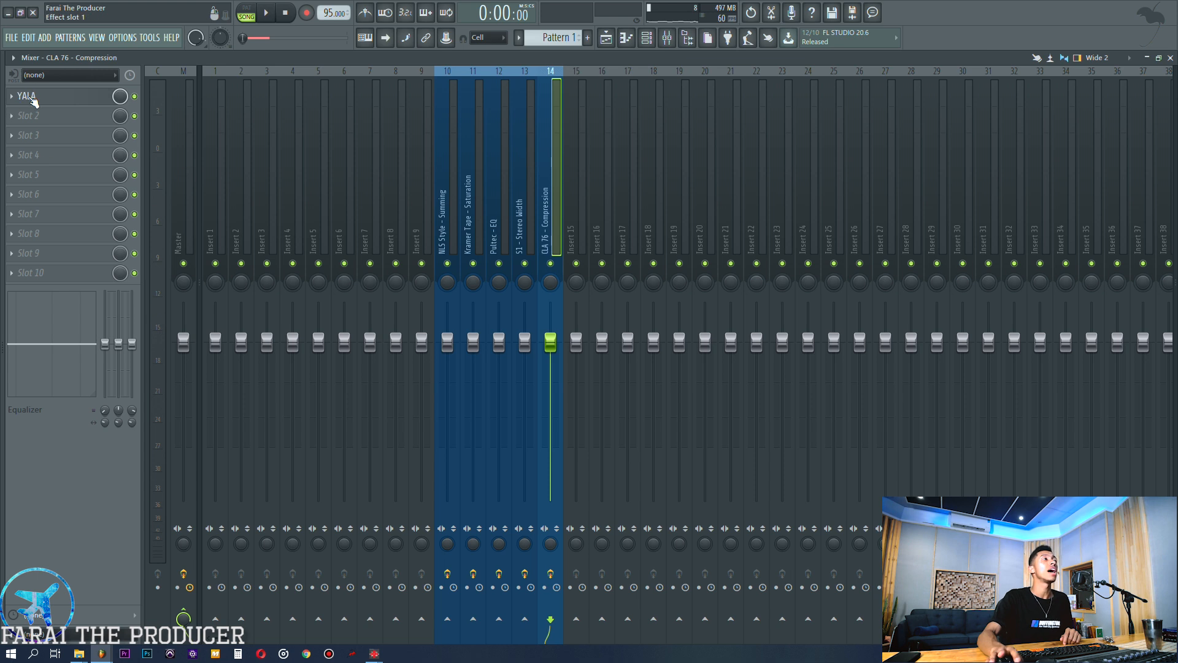
{"action": "left_click", "coordinate": [32, 99]}
{"action": "left_click_drag", "start_coordinate": [536, 381], "coordinate": [448, 380]}
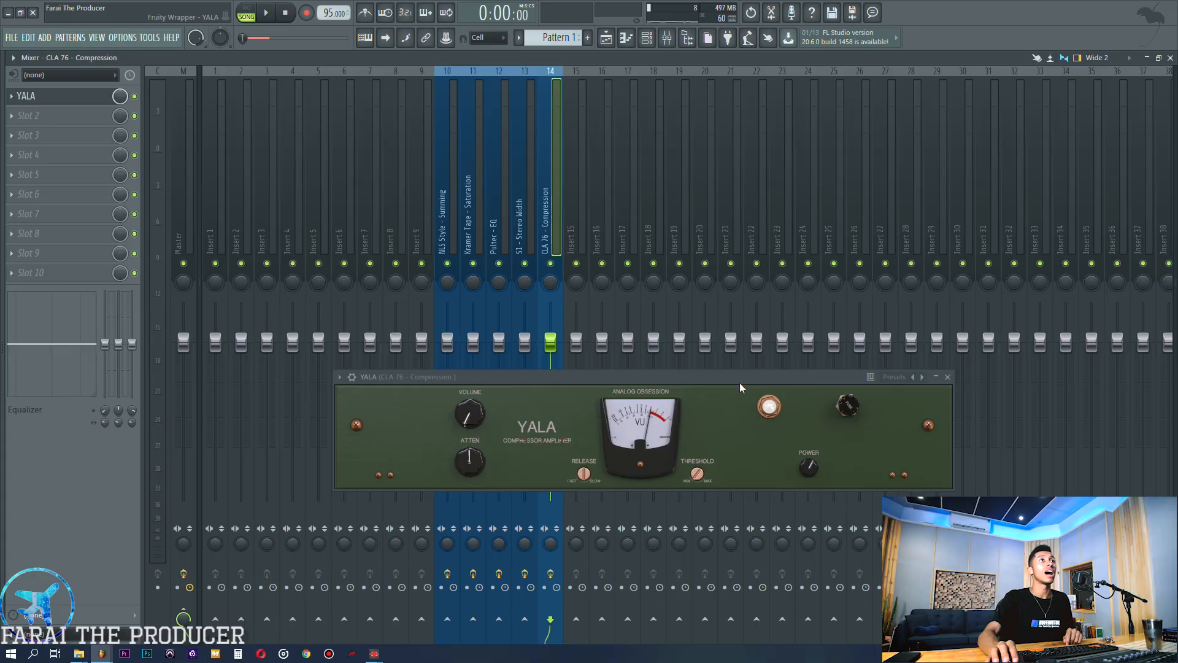
{"action": "left_click_drag", "start_coordinate": [739, 382], "coordinate": [692, 314]}
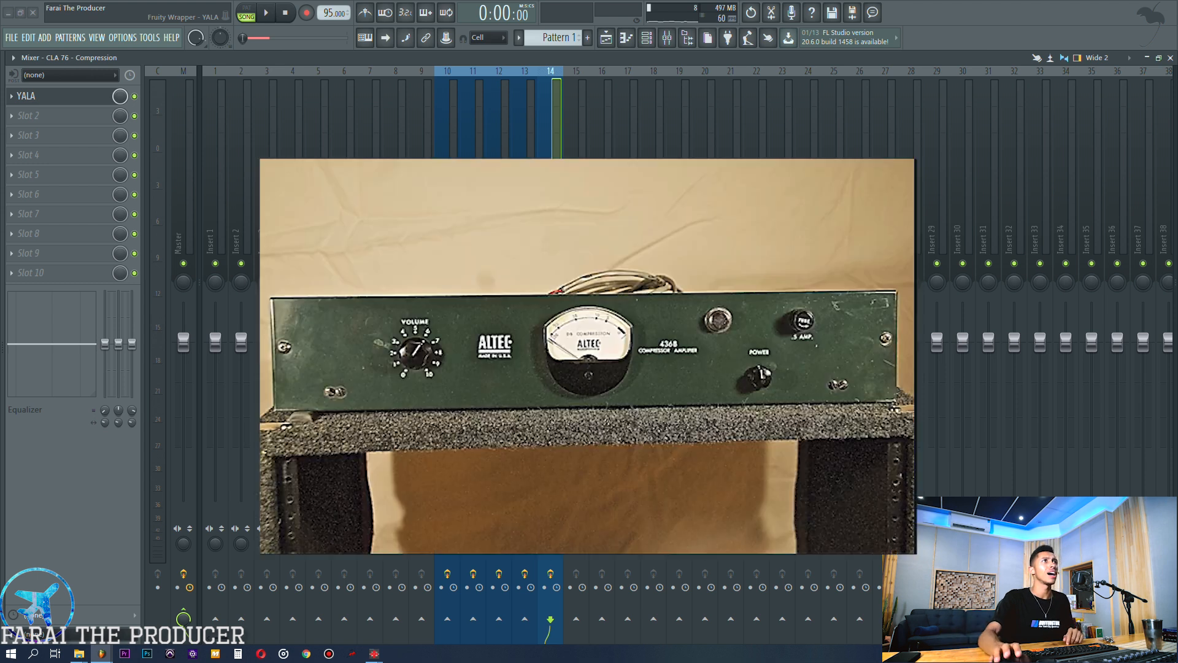
{"action": "left_click_drag", "start_coordinate": [679, 325], "coordinate": [682, 314]}
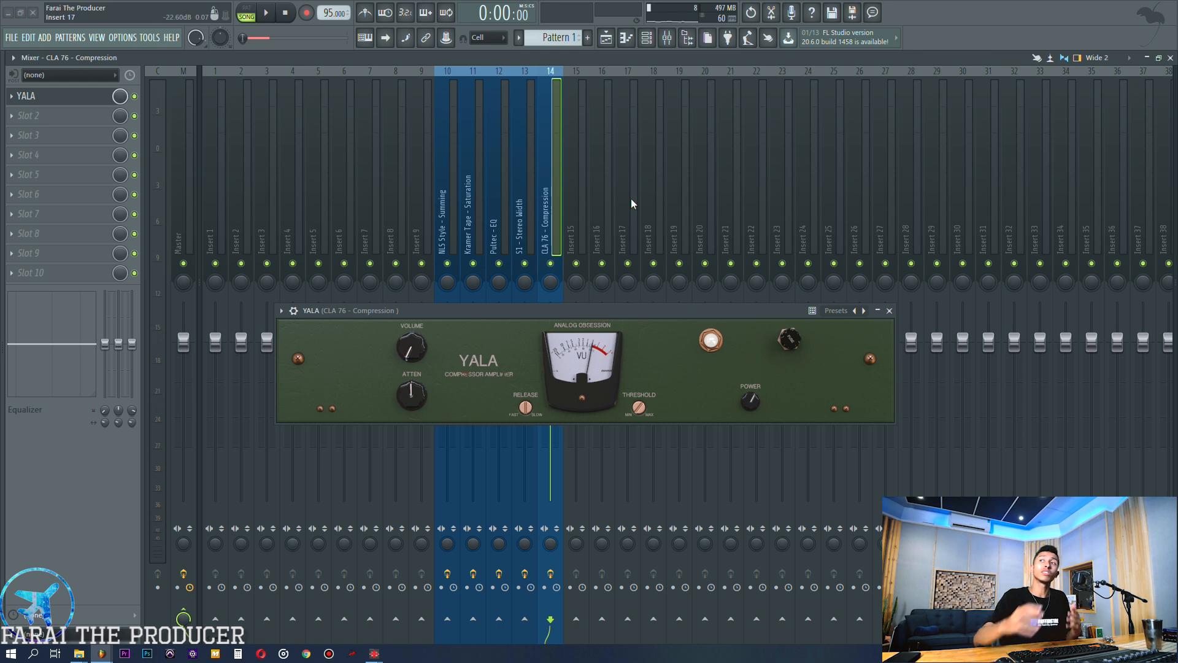
Step: Solo the CLA 76 - Compression playlist track and set the loop region to its Verse3 Lead vocal clip
{"action": "left_click", "coordinate": [608, 38]}
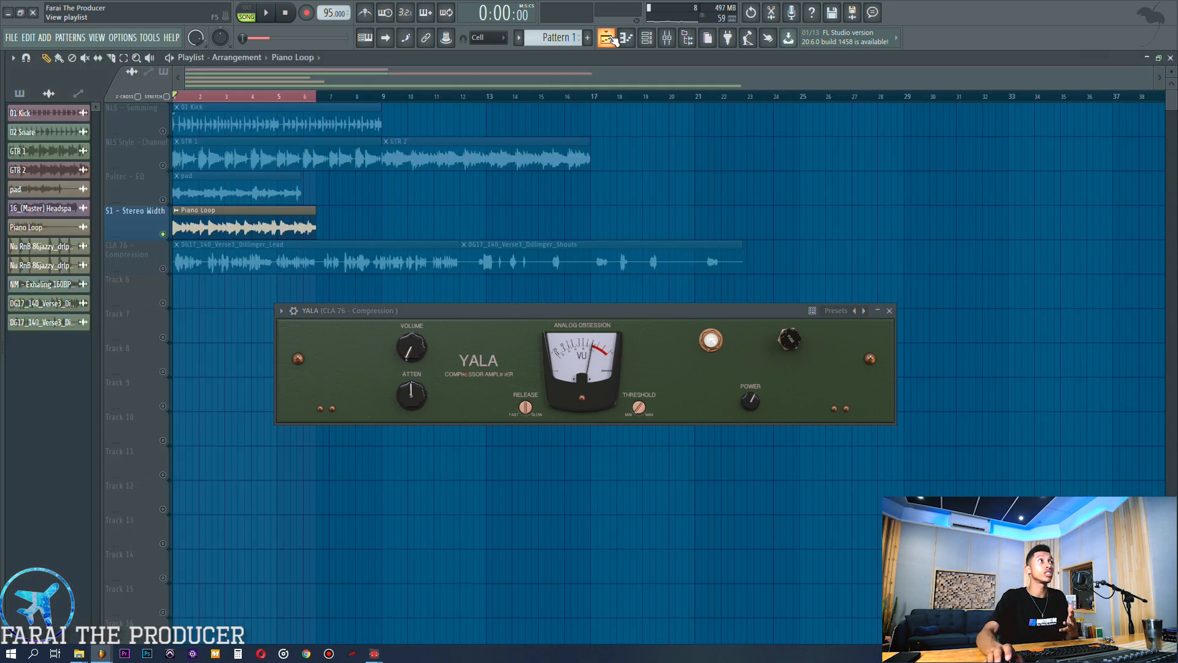
{"action": "left_click", "coordinate": [164, 272]}
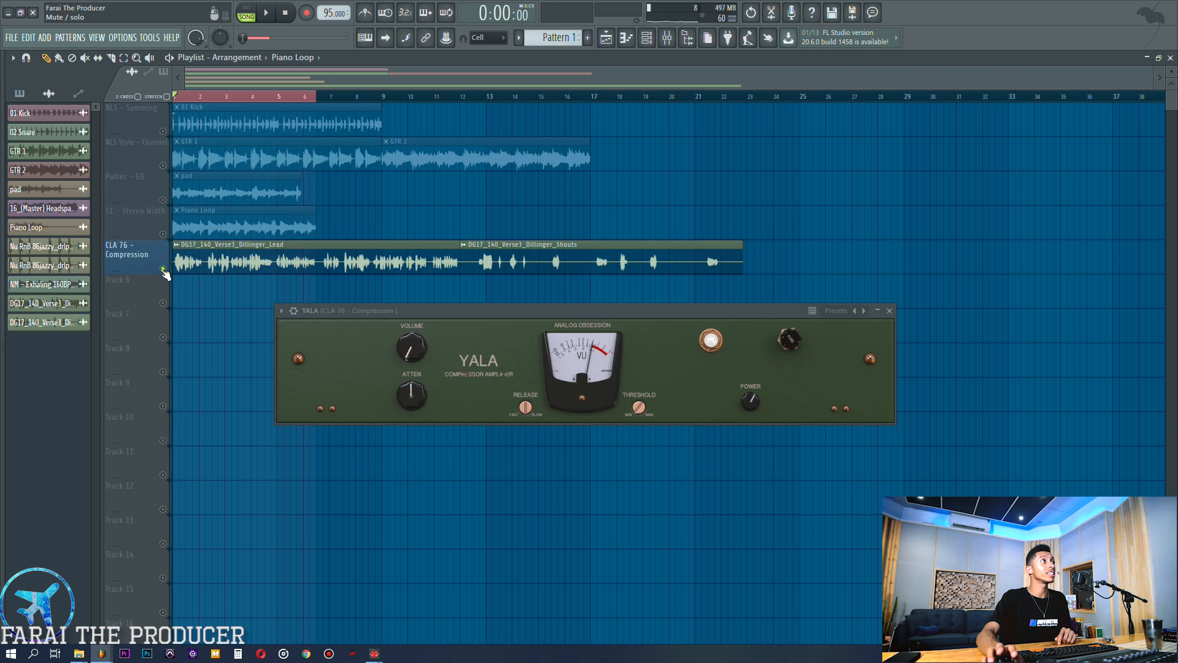
{"action": "left_click", "coordinate": [236, 261]}
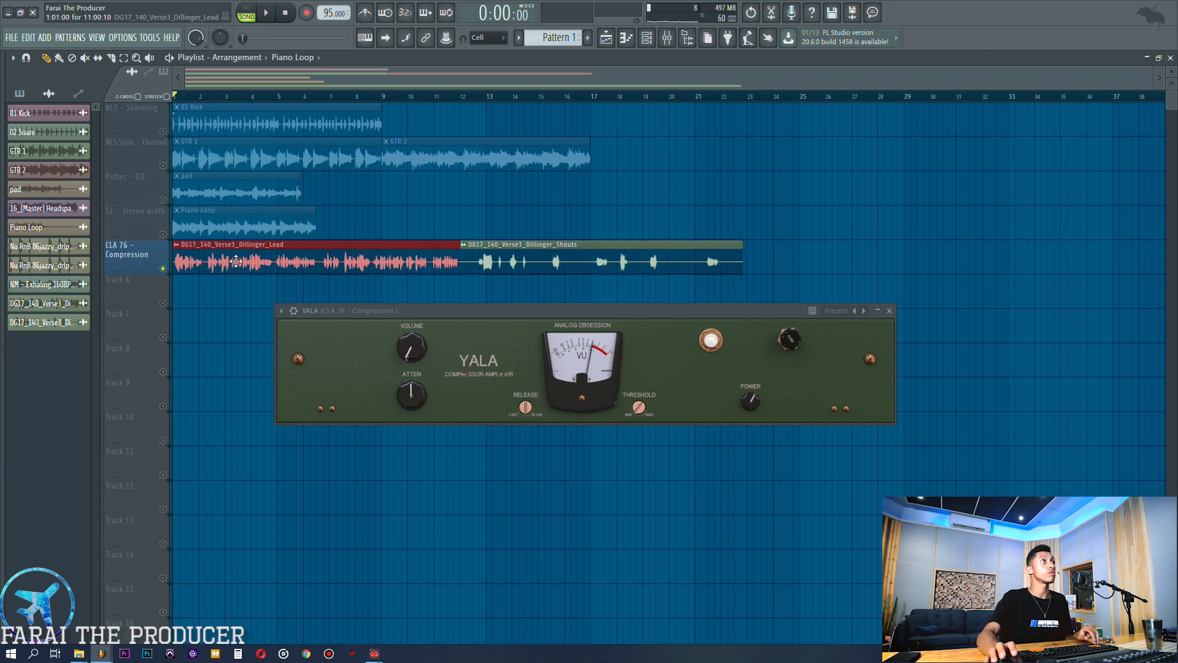
{"action": "key", "text": "ctrl+Return"}
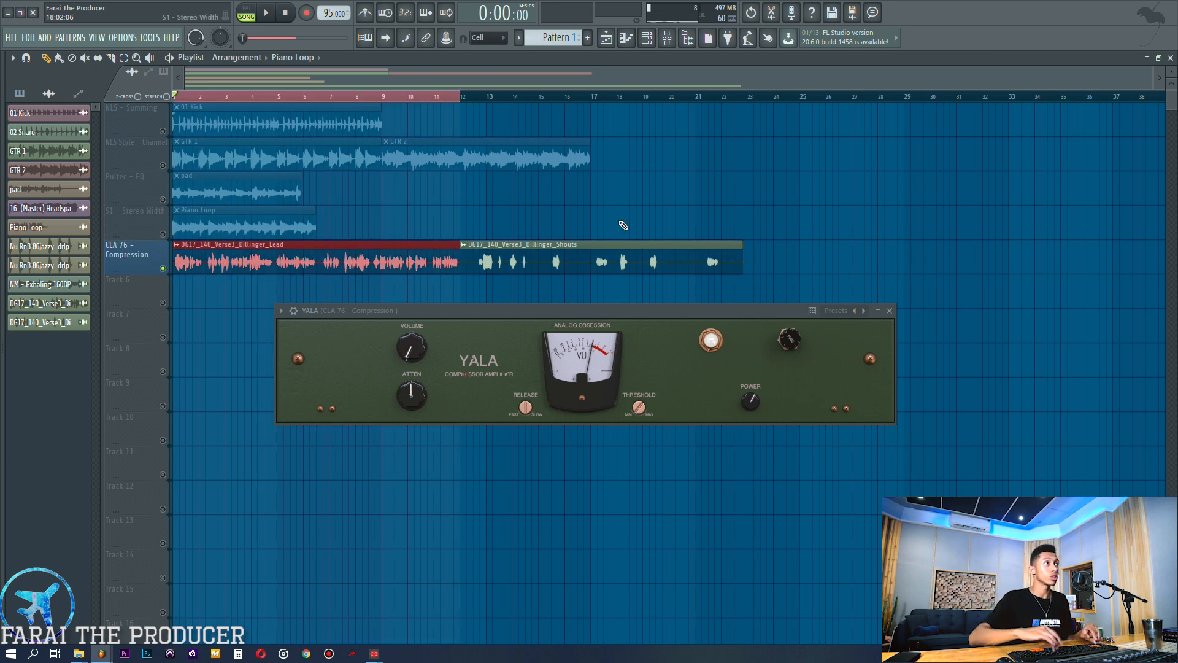
Step: Move the Verse3 Shouts clip about half a bar later, leaving a gap after the Lead clip, and return to the mixer
{"action": "left_click_drag", "start_coordinate": [547, 234], "coordinate": [561, 233]}
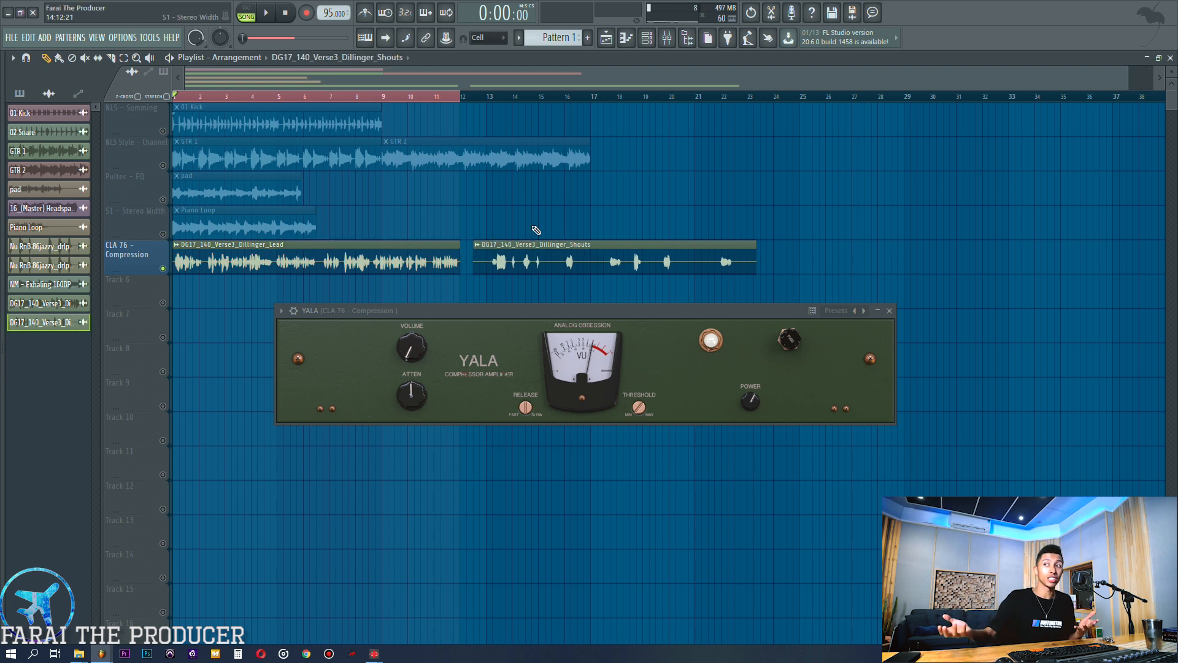
{"action": "left_click", "coordinate": [667, 38]}
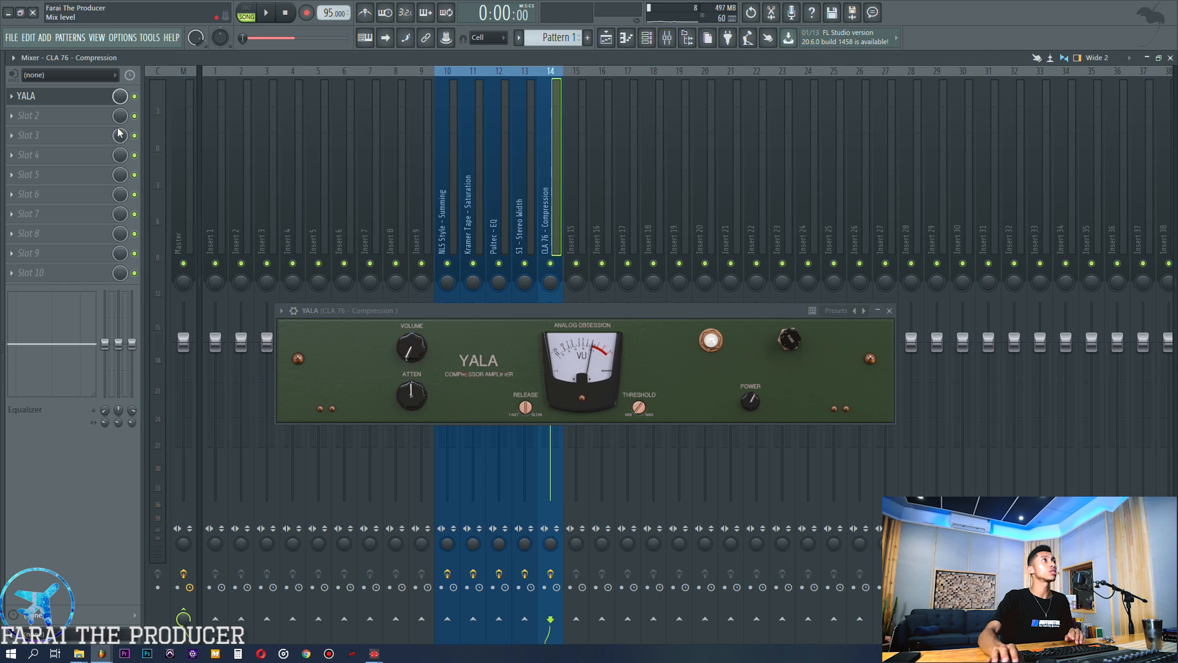
Step: Play the Lead vocal loop and open the Verse3 Lead clip's channel settings from the playlist
{"action": "key", "text": "space"}
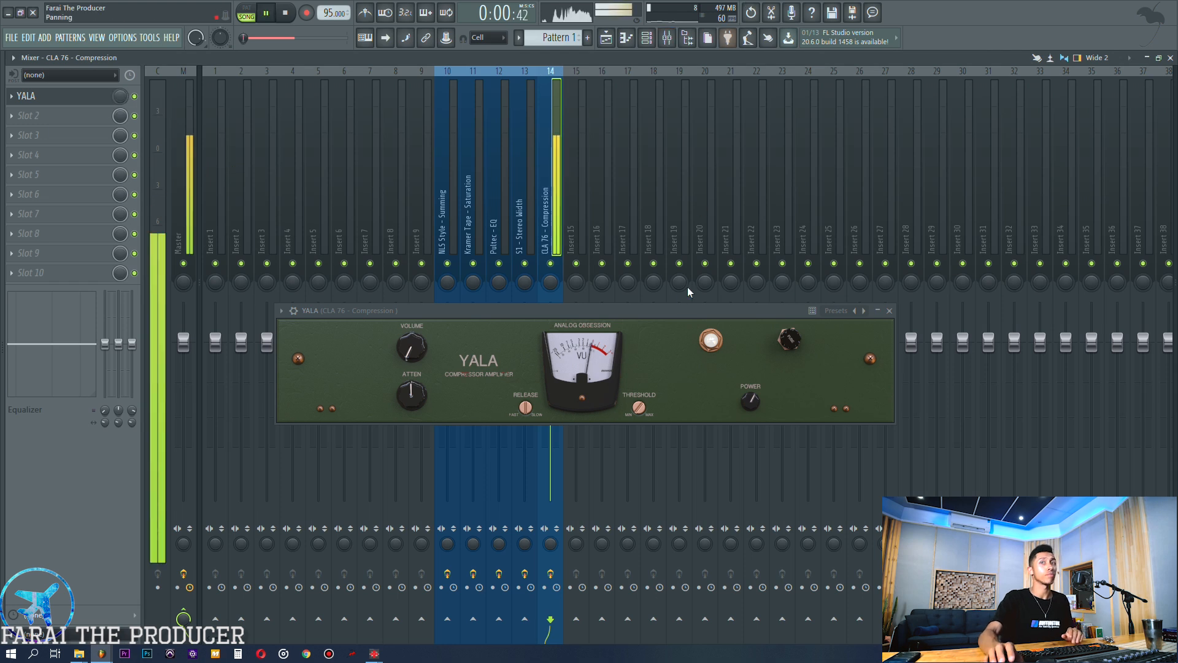
{"action": "left_click", "coordinate": [607, 39]}
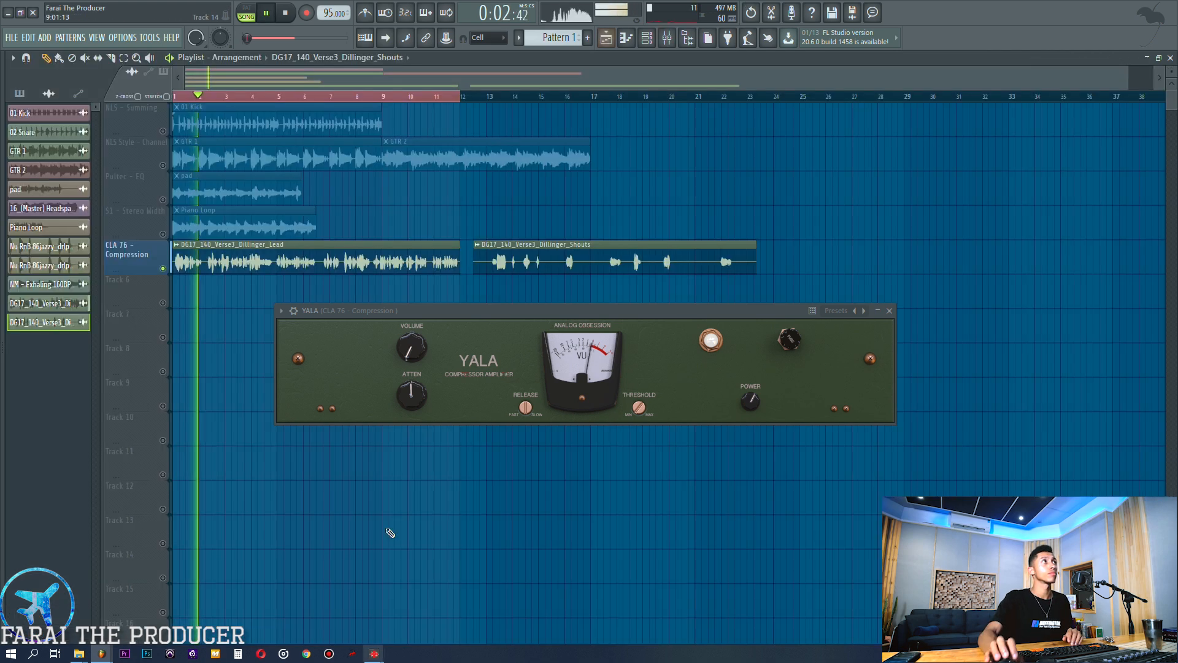
{"action": "double_click", "coordinate": [334, 252]}
{"action": "left_click_drag", "start_coordinate": [199, 271], "coordinate": [492, 305]}
{"action": "left_click", "coordinate": [317, 317]}
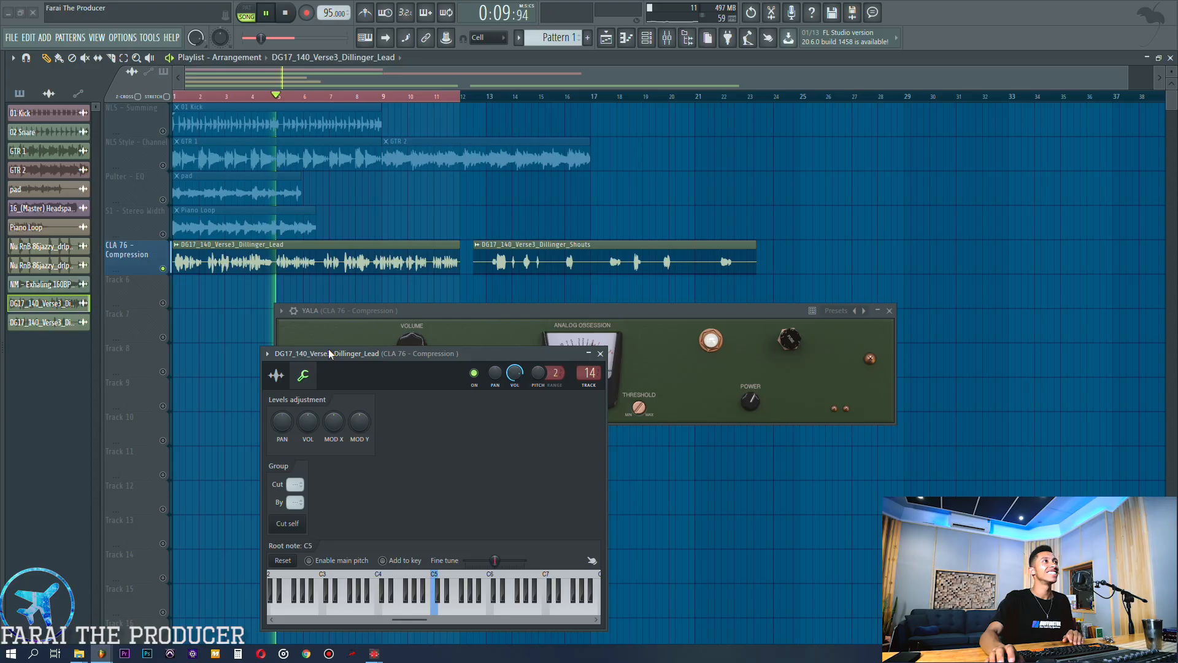
{"action": "left_click_drag", "start_coordinate": [329, 353], "coordinate": [312, 305]}
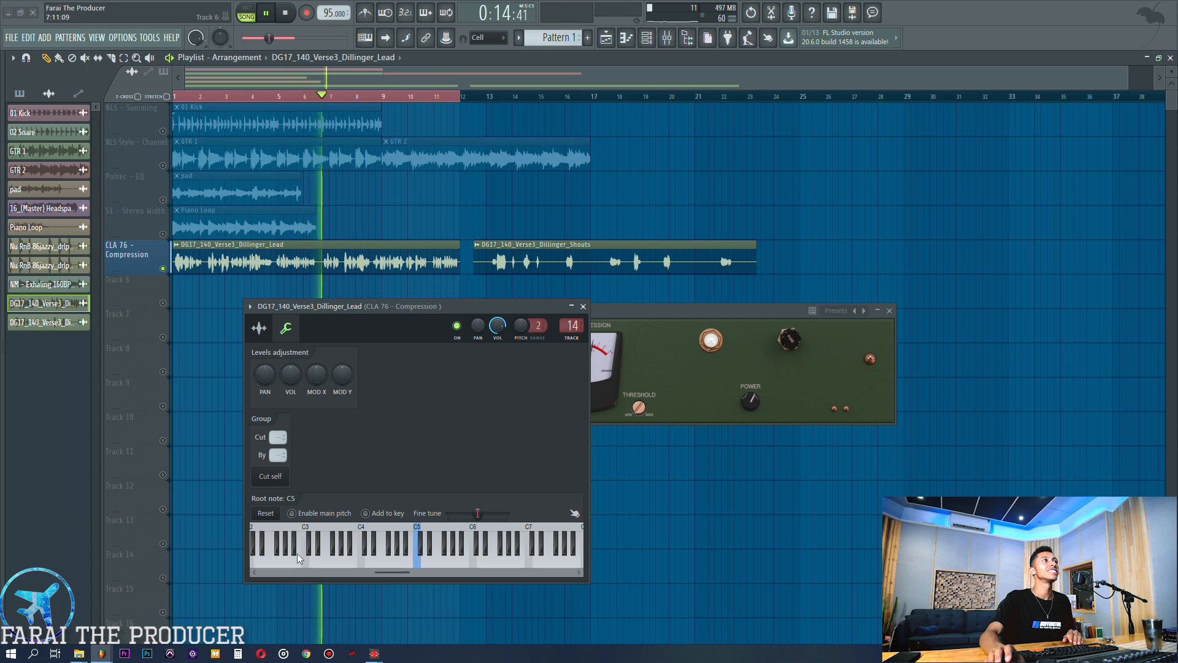
Step: Return to the mixer, stop playback, and view the Lead vocal's sample settings before closing its channel window
{"action": "left_click", "coordinate": [666, 37]}
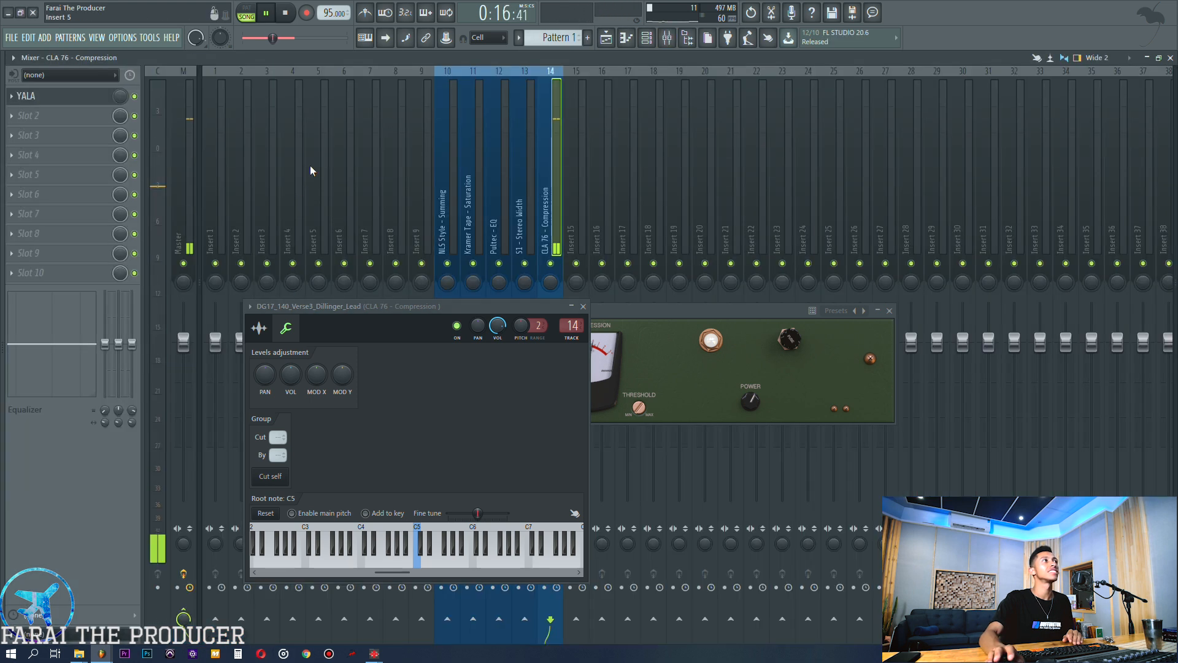
{"action": "key", "text": "space"}
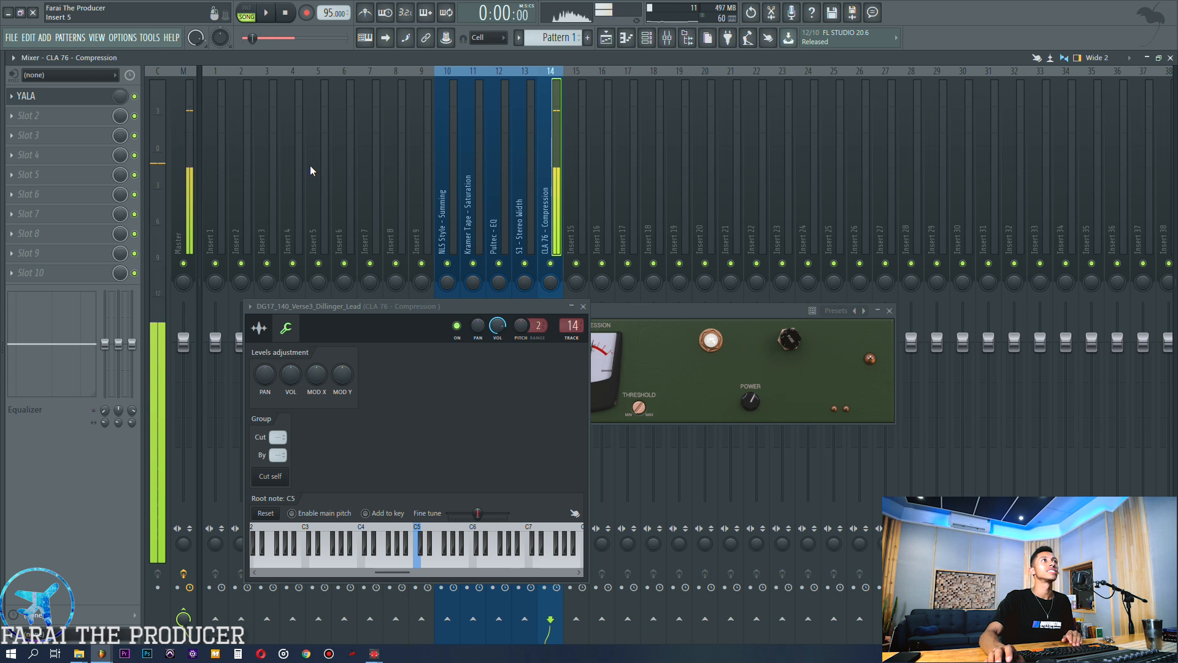
{"action": "left_click", "coordinate": [260, 329]}
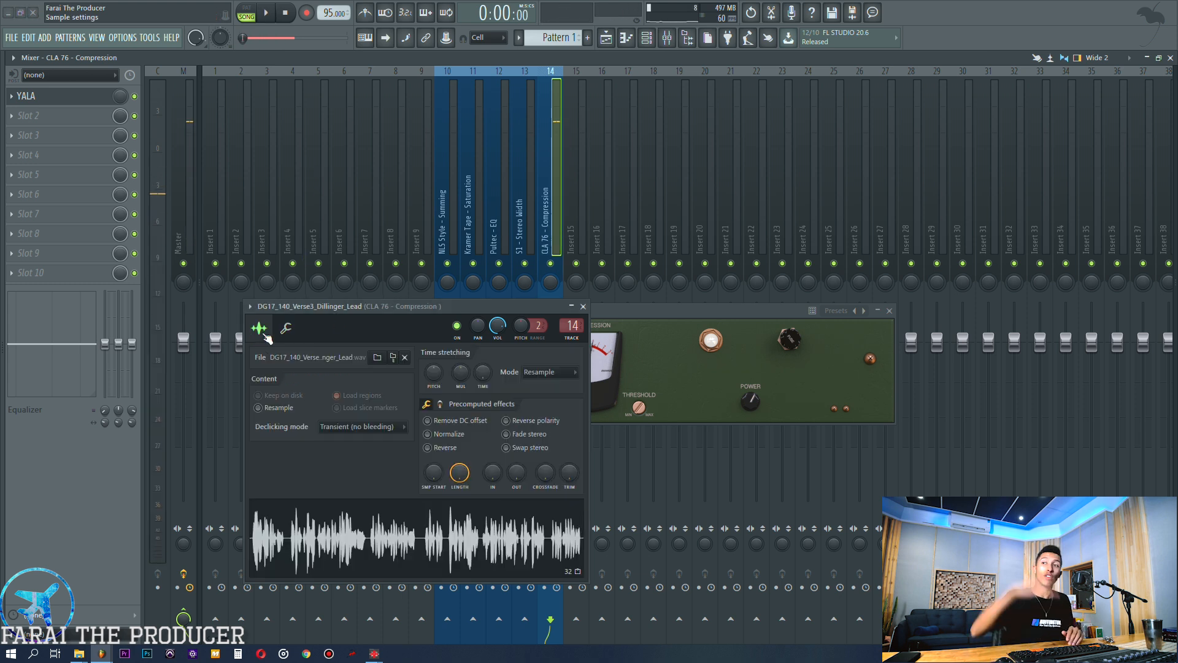
{"action": "left_click", "coordinate": [584, 306]}
Step: Reposition the YALA window below the mixer faders and try out its Volume knob with playback stopped
{"action": "left_click_drag", "start_coordinate": [563, 311], "coordinate": [508, 327]}
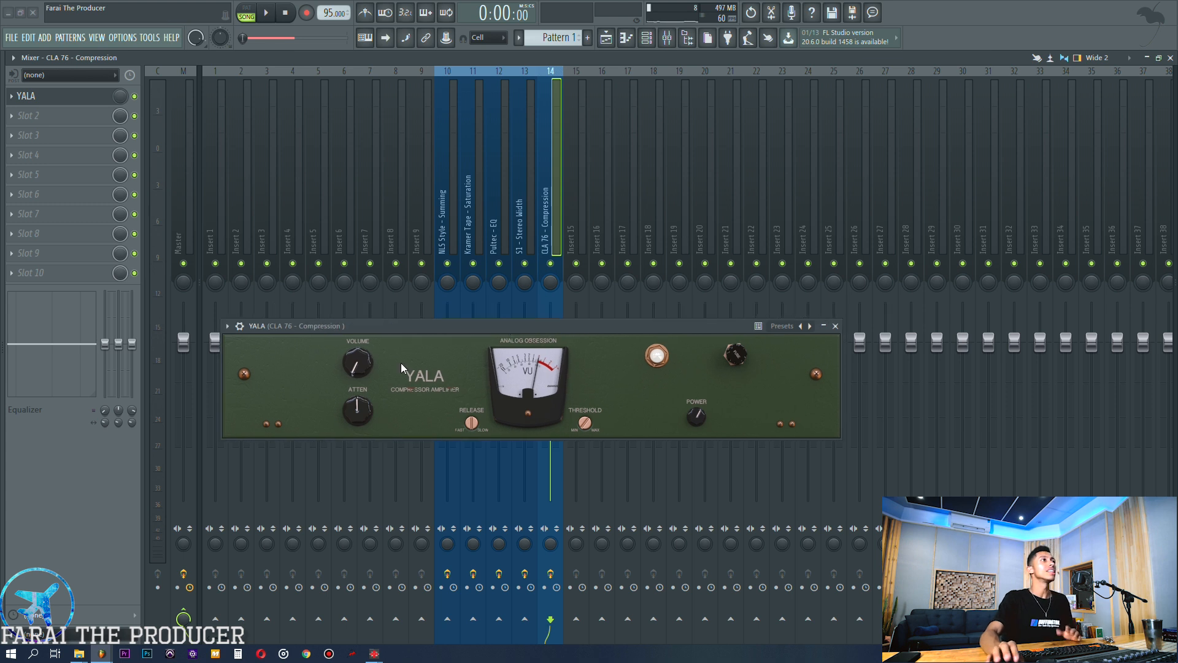
{"action": "left_click_drag", "start_coordinate": [375, 326], "coordinate": [376, 328]}
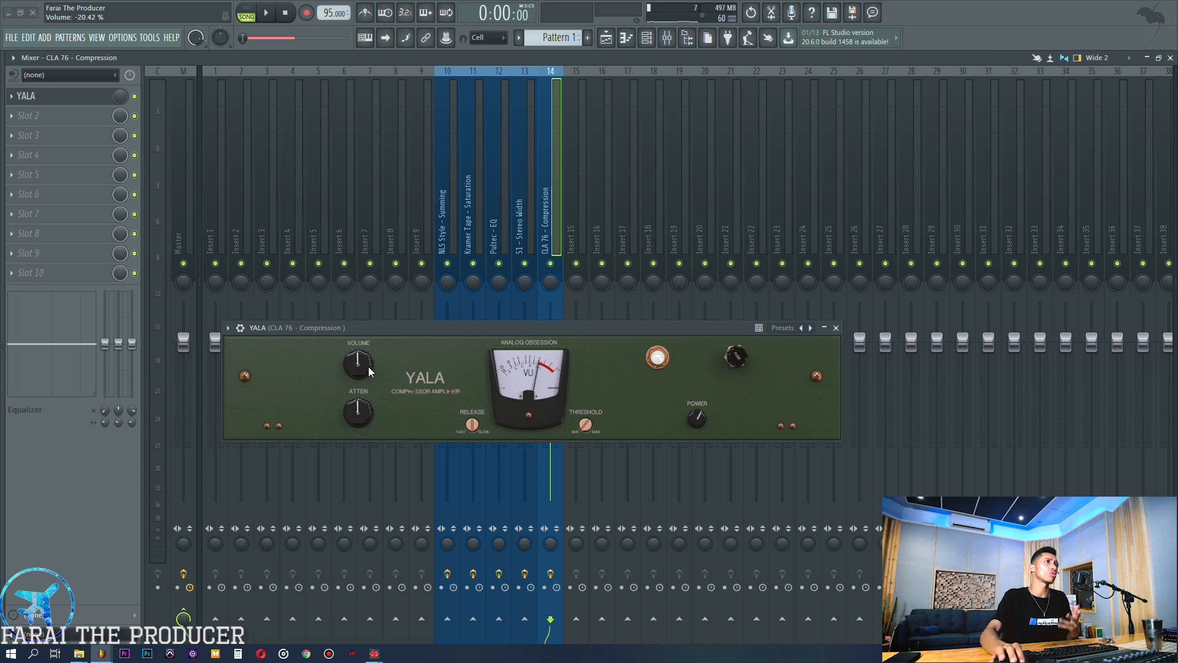
{"action": "left_click_drag", "start_coordinate": [374, 331], "coordinate": [419, 353]}
{"action": "left_click_drag", "start_coordinate": [401, 306], "coordinate": [391, 523]}
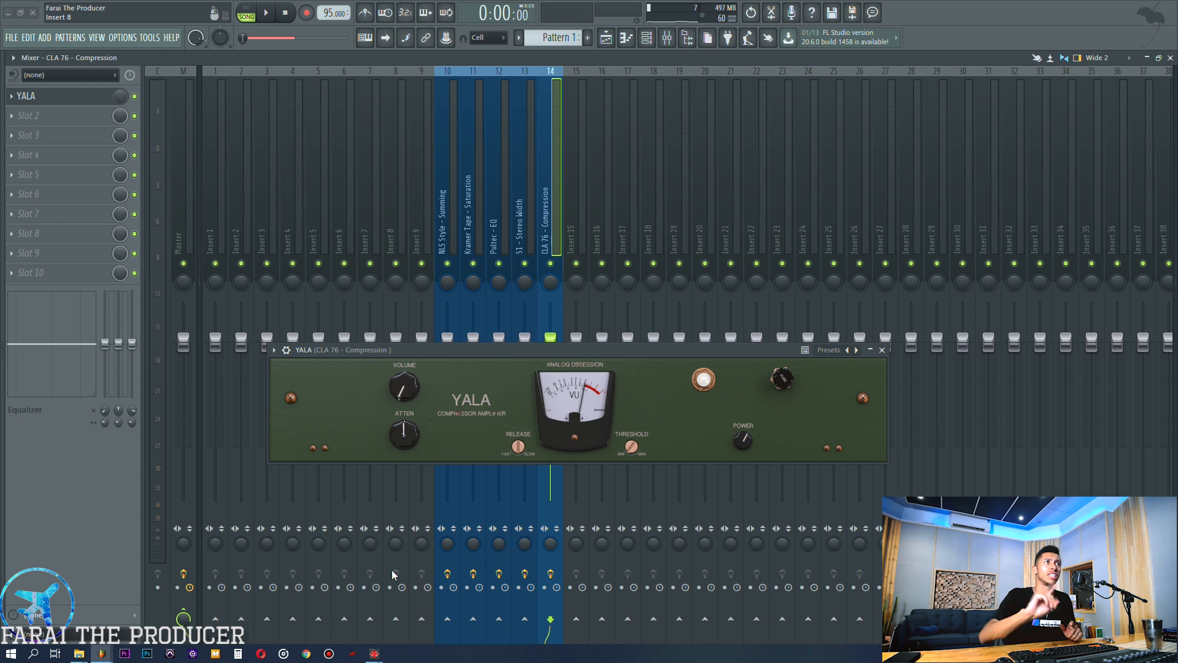
{"action": "left_click_drag", "start_coordinate": [444, 351], "coordinate": [425, 359]}
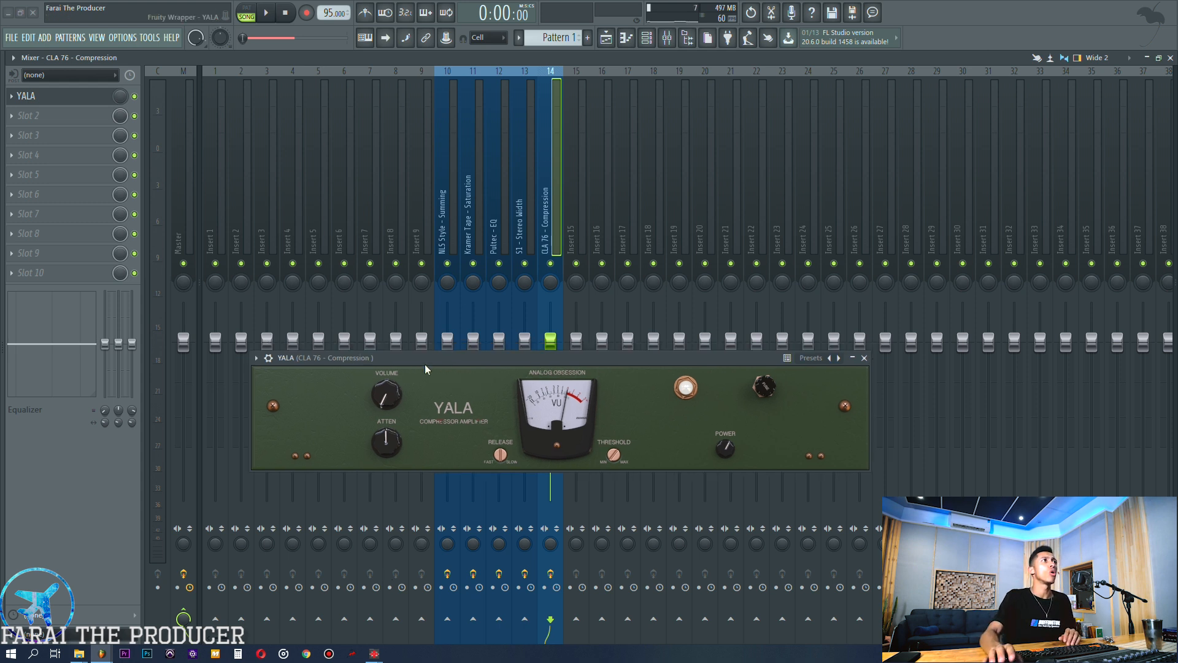
{"action": "left_click_drag", "start_coordinate": [394, 294], "coordinate": [378, 450]}
{"action": "left_click_drag", "start_coordinate": [600, 348], "coordinate": [602, 514]}
{"action": "left_click_drag", "start_coordinate": [578, 357], "coordinate": [587, 376]}
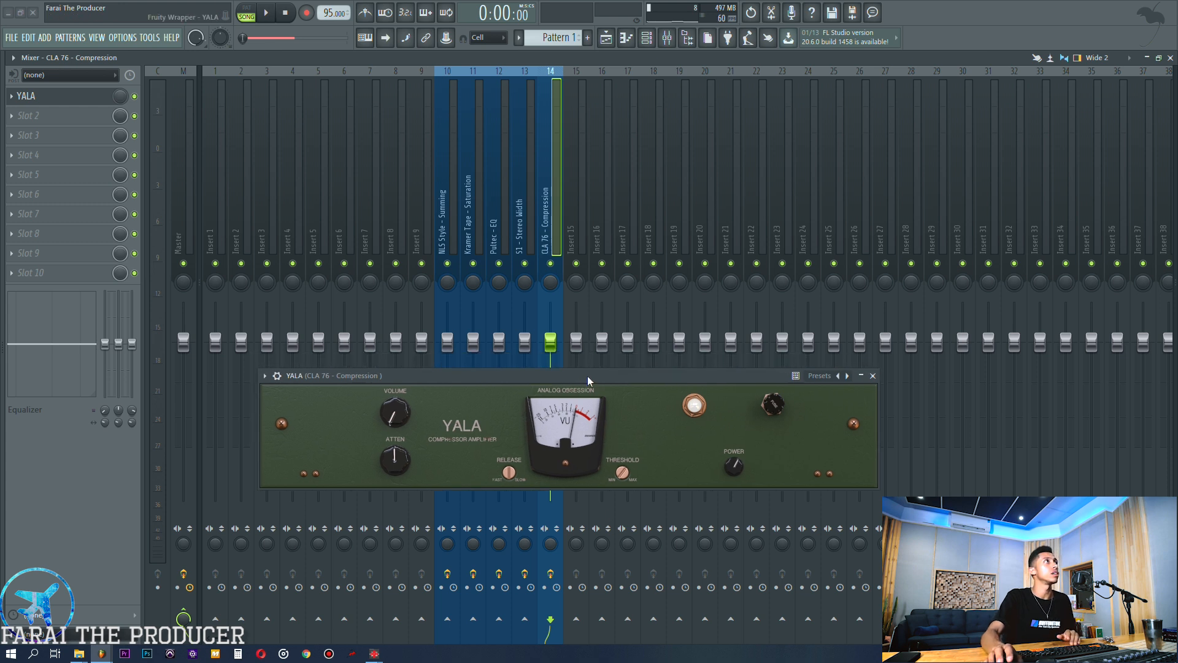
Step: Play the Lead vocal while trying different YALA Release, Volume and Atten amounts, moving the plugin window lower
{"action": "left_click_drag", "start_coordinate": [391, 454], "coordinate": [393, 454]}
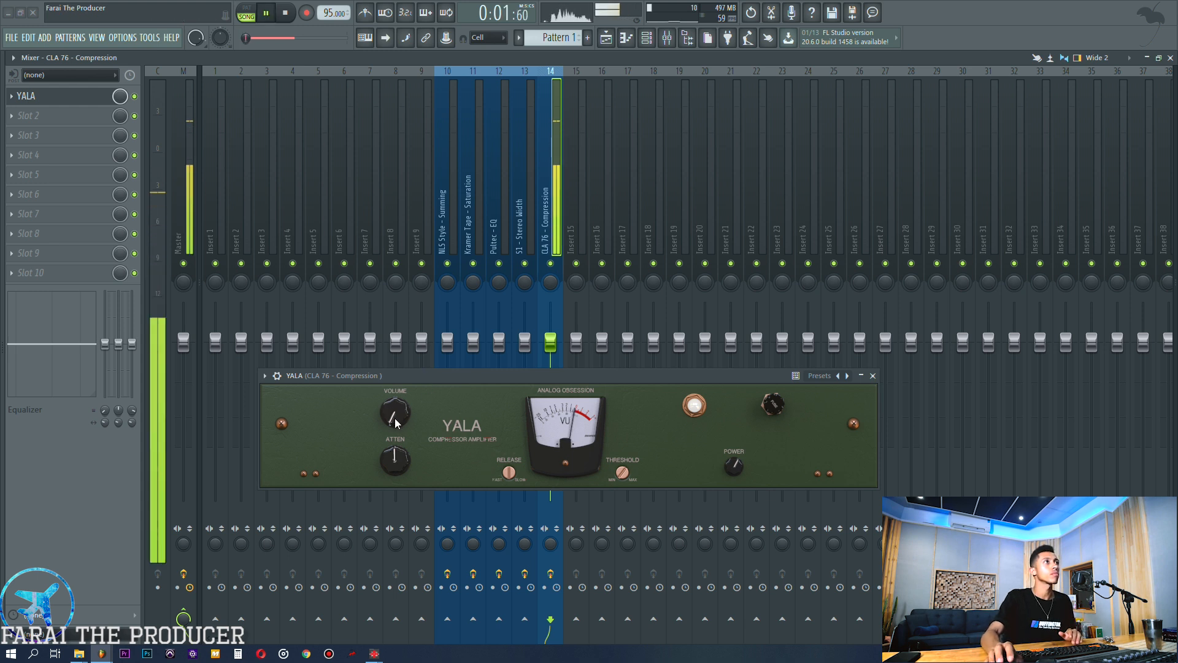
{"action": "left_click_drag", "start_coordinate": [622, 471], "coordinate": [616, 403]}
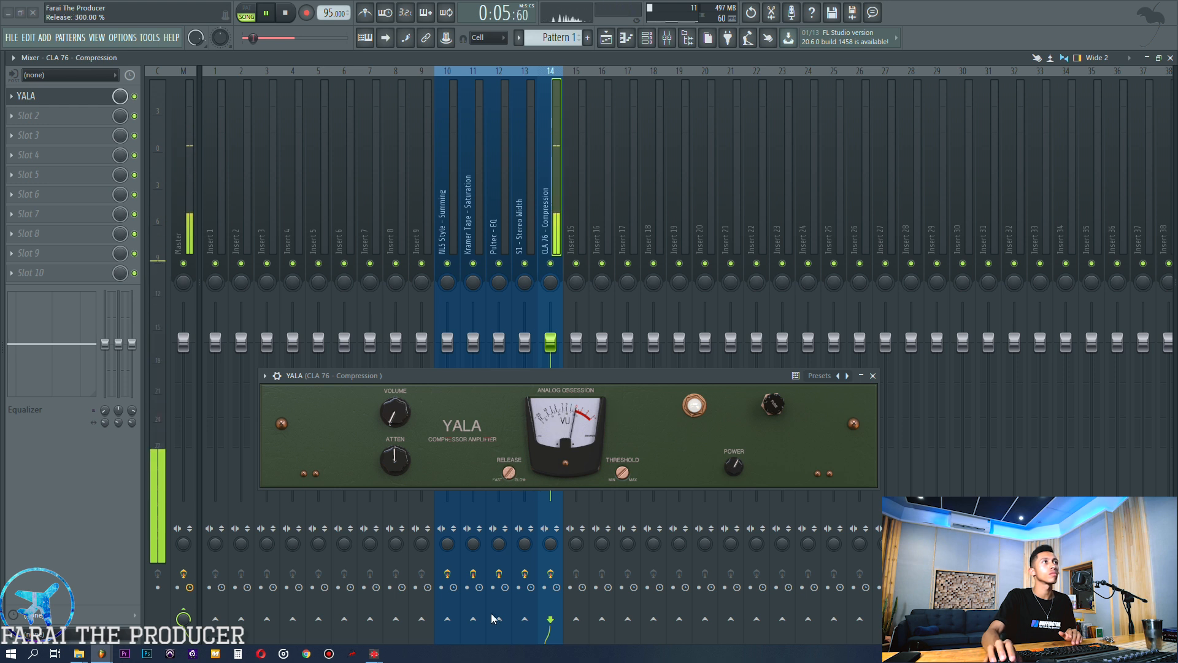
{"action": "left_click_drag", "start_coordinate": [396, 417], "coordinate": [393, 443]}
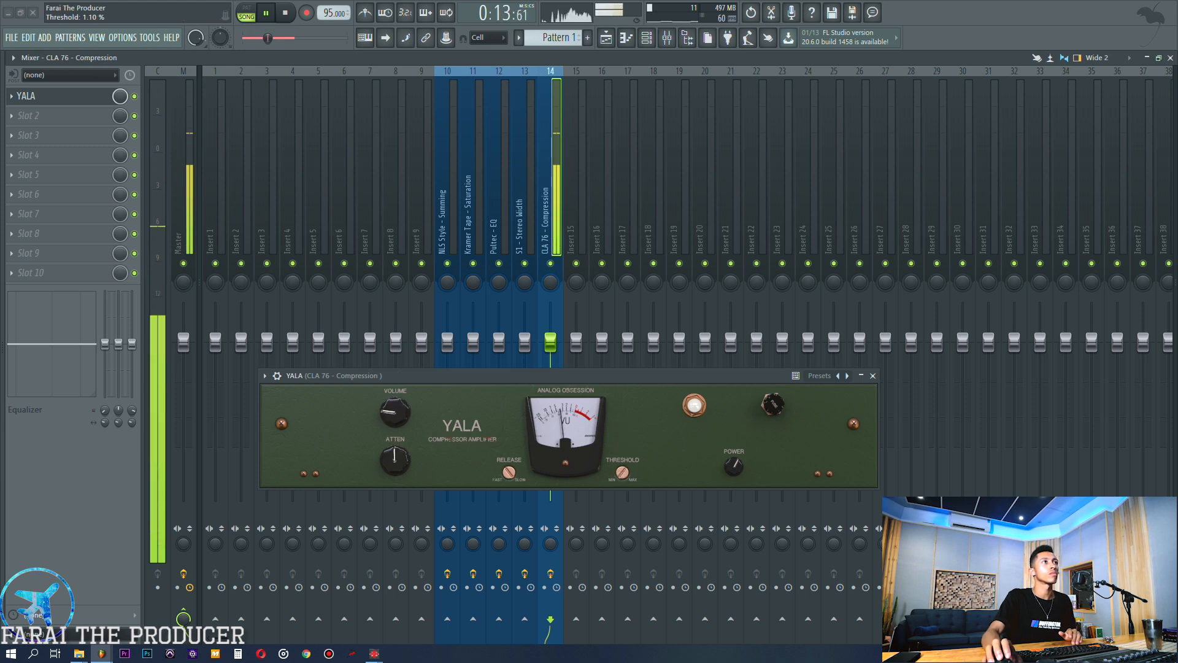
{"action": "left_click_drag", "start_coordinate": [395, 457], "coordinate": [384, 426]}
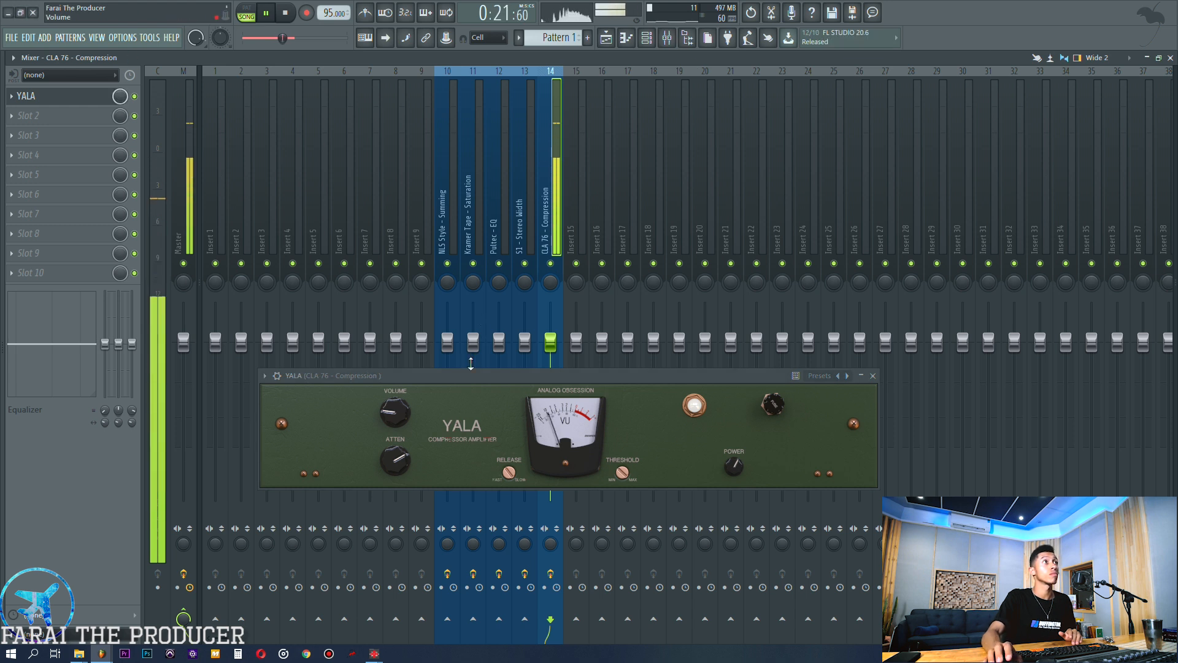
{"action": "left_click_drag", "start_coordinate": [472, 375], "coordinate": [481, 413]}
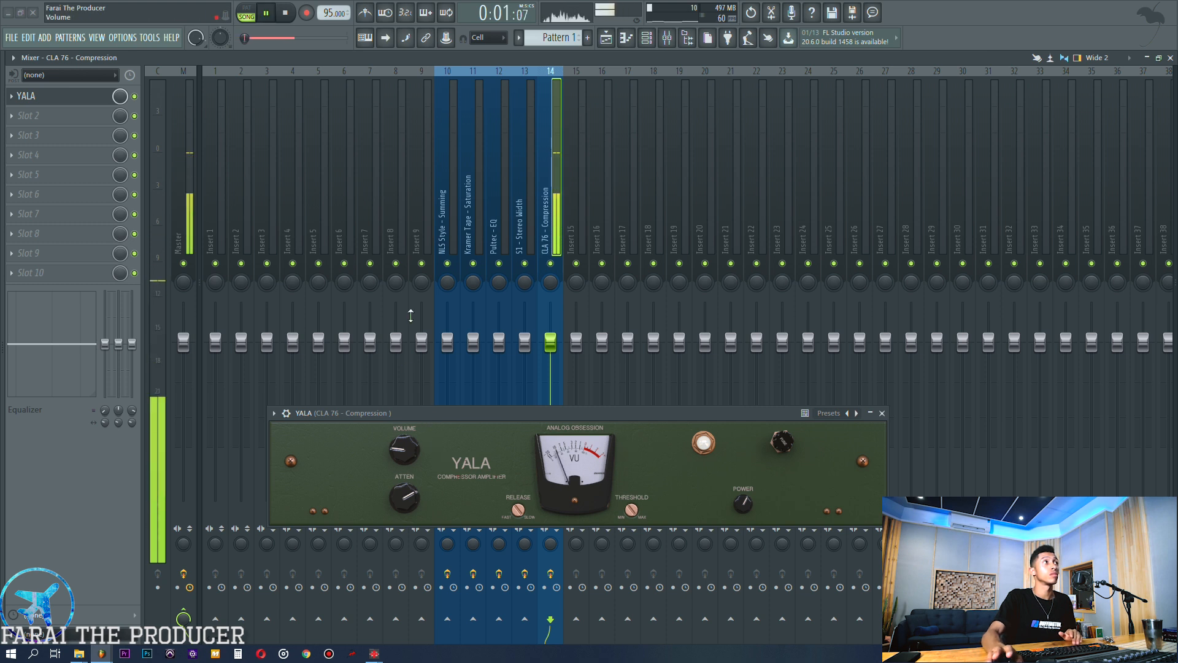
{"action": "left_click_drag", "start_coordinate": [398, 465], "coordinate": [386, 416]}
{"action": "left_click_drag", "start_coordinate": [383, 361], "coordinate": [378, 321]}
{"action": "left_click_drag", "start_coordinate": [401, 496], "coordinate": [378, 362]}
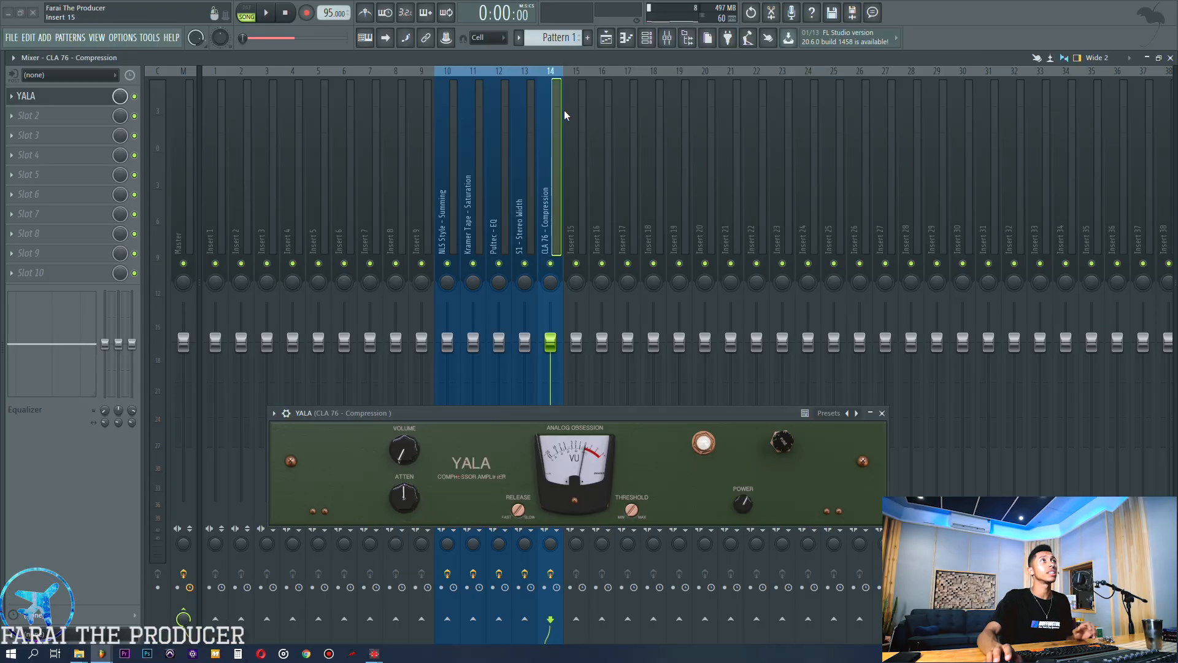
Step: Set the playlist loop region over the opening phrases of the Verse3 Shouts clip and enlarge the CLA 76 - Compression track's height
{"action": "left_click", "coordinate": [609, 44]}
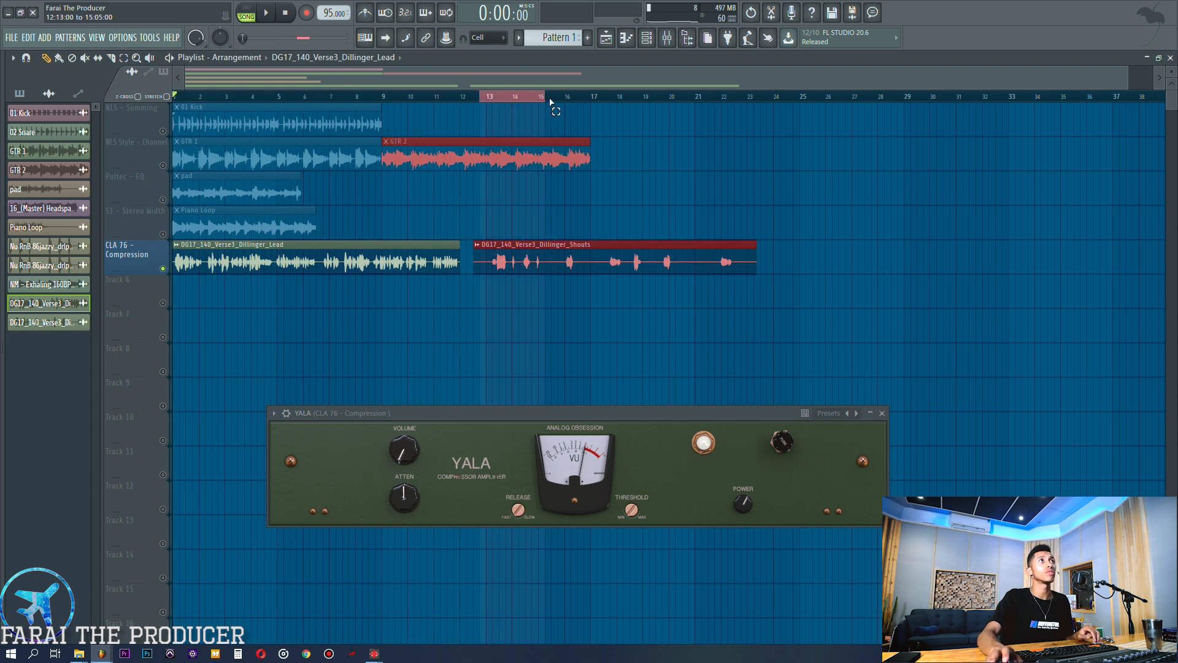
{"action": "left_click_drag", "start_coordinate": [550, 100], "coordinate": [545, 101]}
{"action": "scroll", "coordinate": [545, 102], "scroll_direction": "up", "scroll_amount": 6}
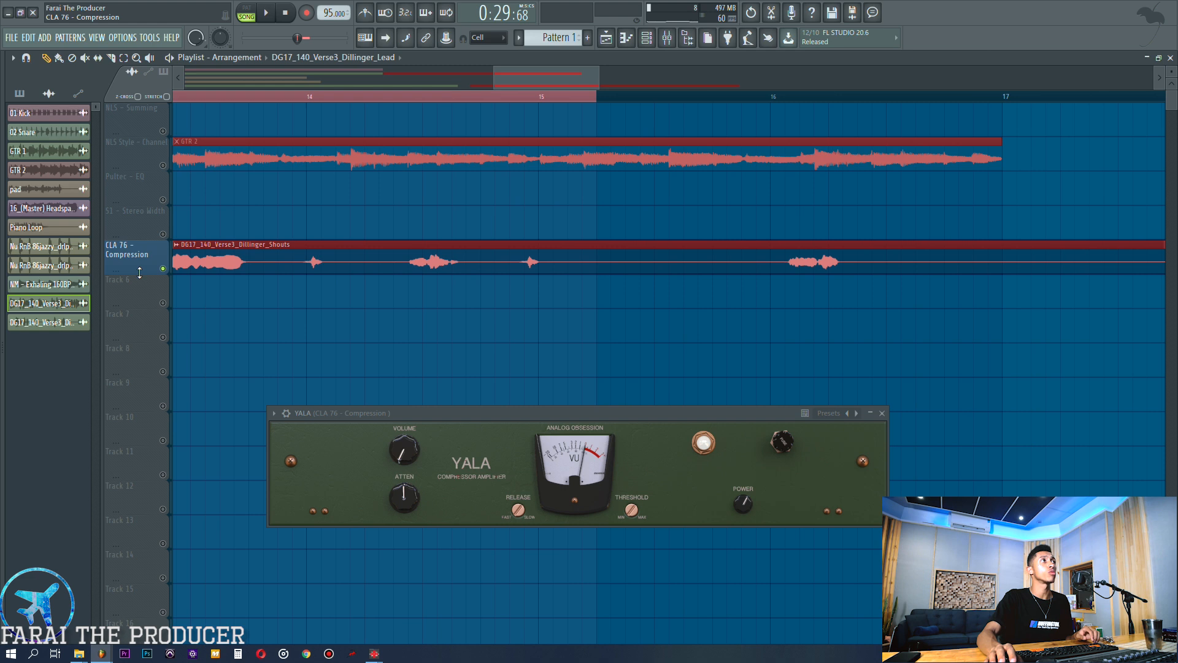
{"action": "left_click_drag", "start_coordinate": [139, 273], "coordinate": [139, 365]}
{"action": "scroll", "coordinate": [508, 82], "scroll_direction": "down", "scroll_amount": 4}
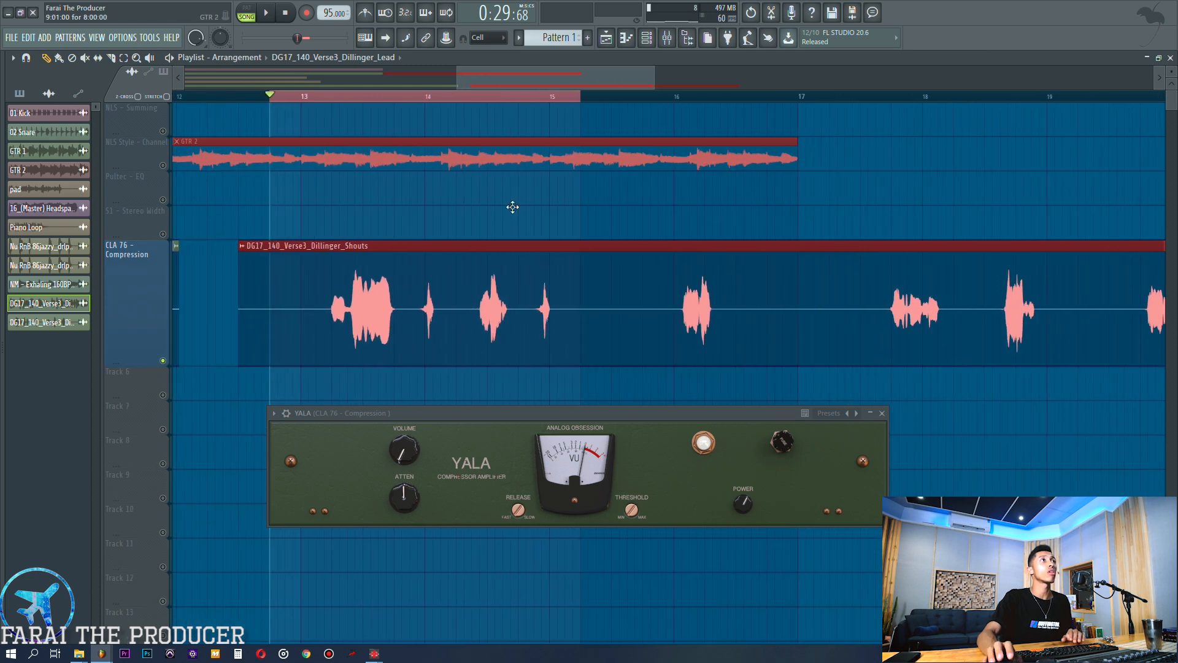
Step: Audition the looped Shouts section, return to the mixer, and stop playback
{"action": "key", "text": "space"}
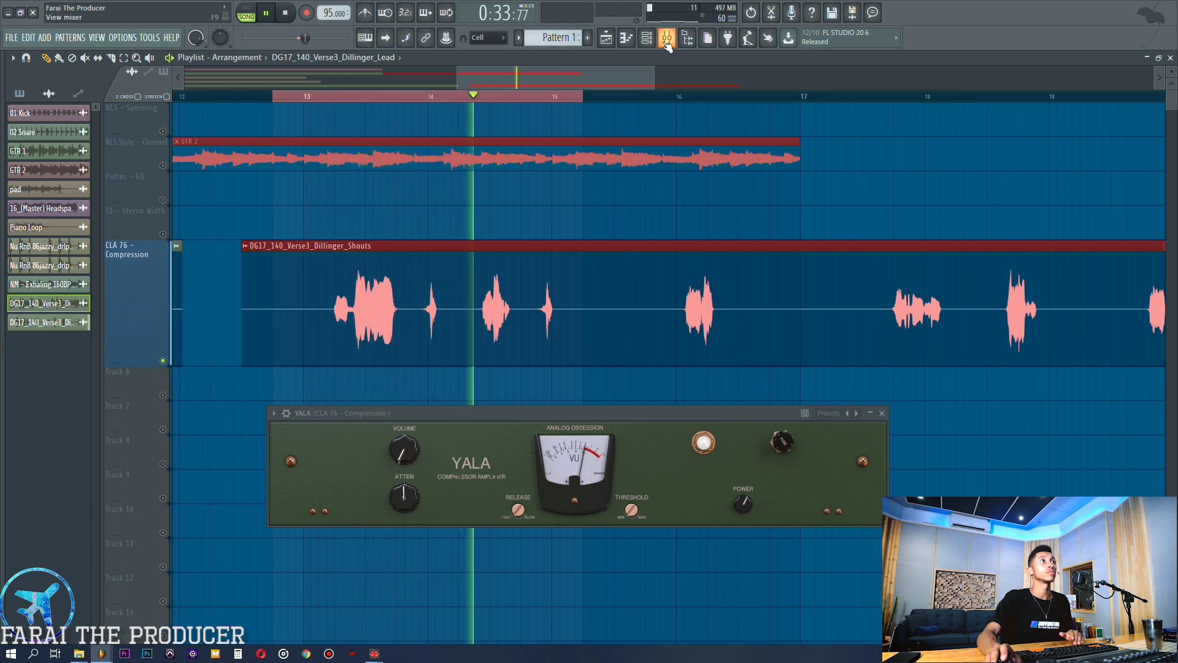
{"action": "key", "text": "space"}
{"action": "key", "text": "space"}
{"action": "key", "text": "F9"}
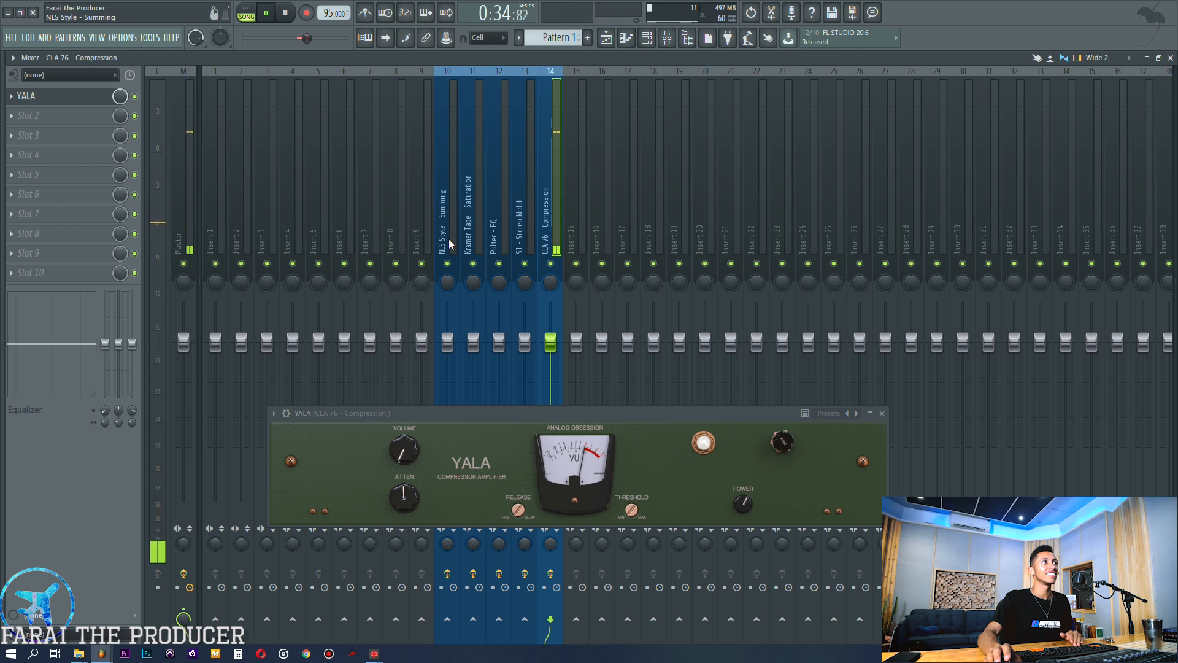
{"action": "key", "text": "space"}
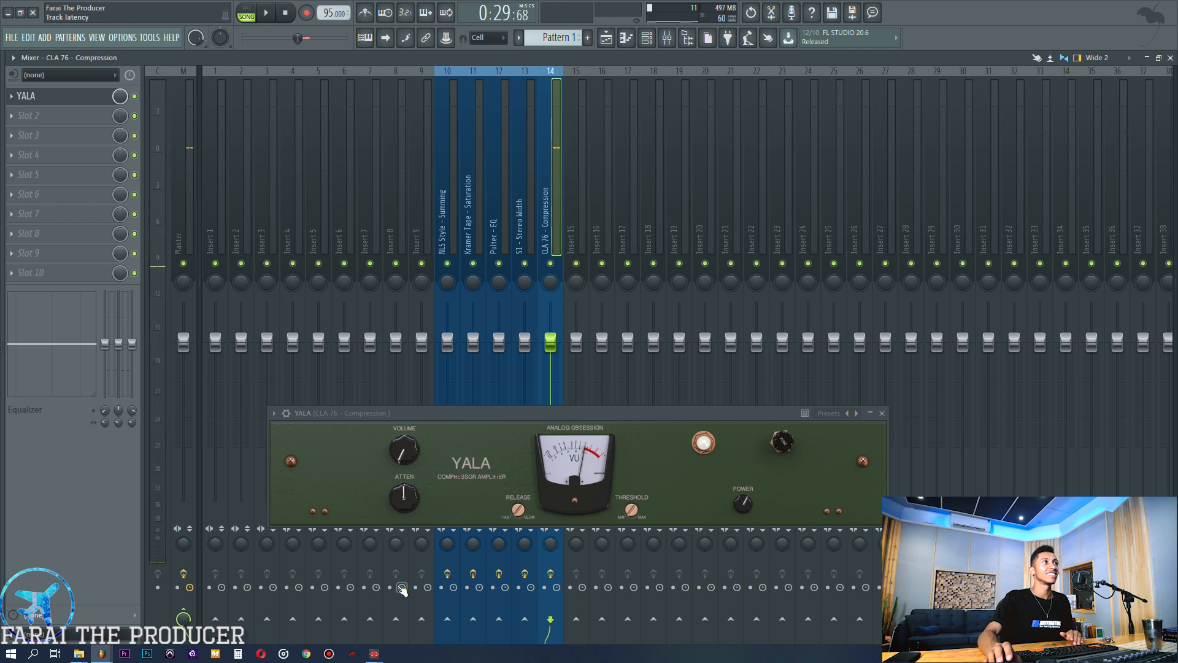
Step: Play the Shouts loop while raising YALA's Volume and setting Atten to about 4.53%, with its window moved slightly up
{"action": "left_click_drag", "start_coordinate": [391, 414], "coordinate": [385, 398]}
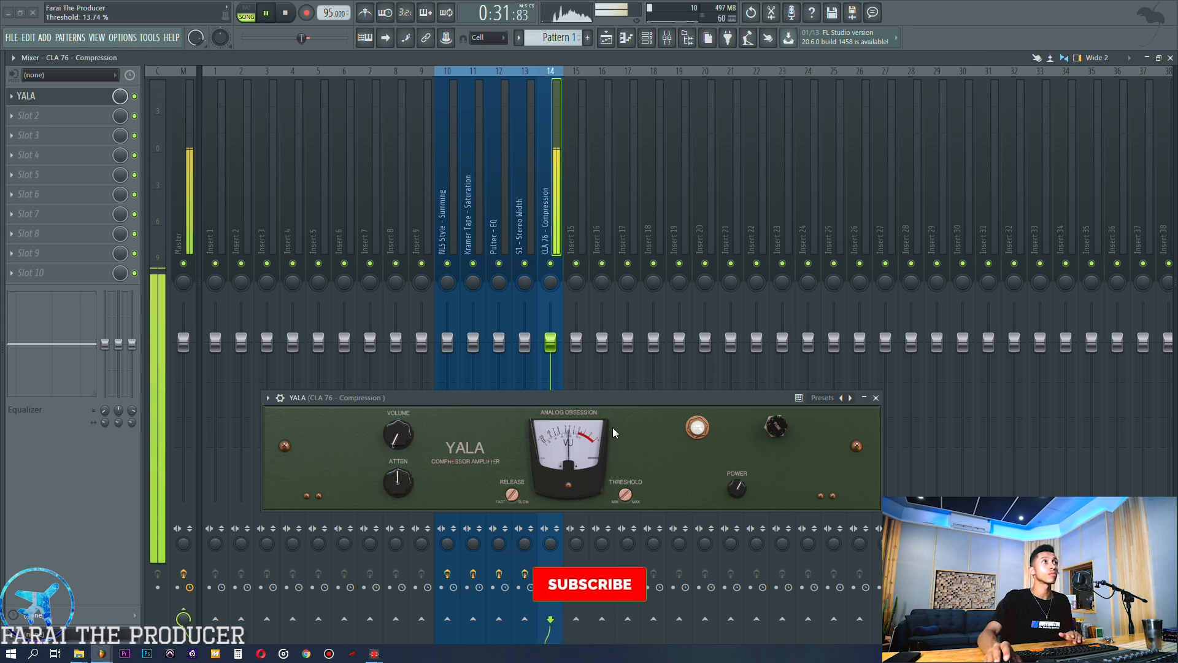
{"action": "left_click_drag", "start_coordinate": [400, 433], "coordinate": [400, 402]}
{"action": "left_click_drag", "start_coordinate": [403, 467], "coordinate": [402, 467]}
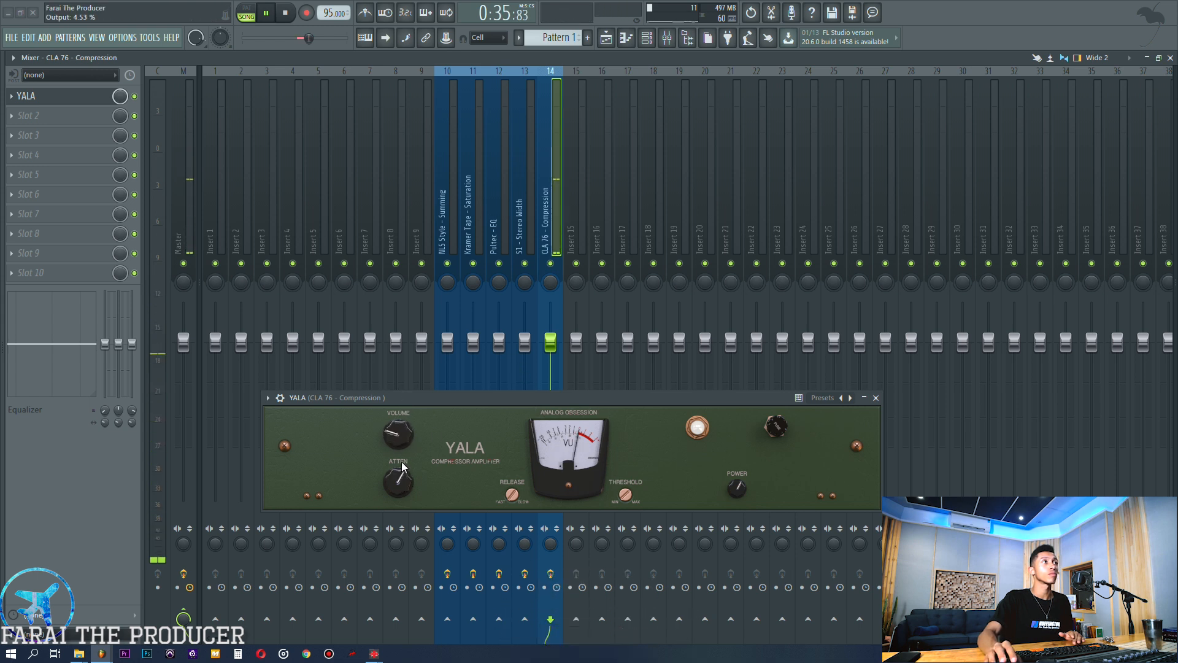
Step: Try a slow YALA Release of about 1297.50%, lower it again, and raise Volume to about -8.06% along with Atten
{"action": "left_click_drag", "start_coordinate": [506, 473], "coordinate": [501, 381]}
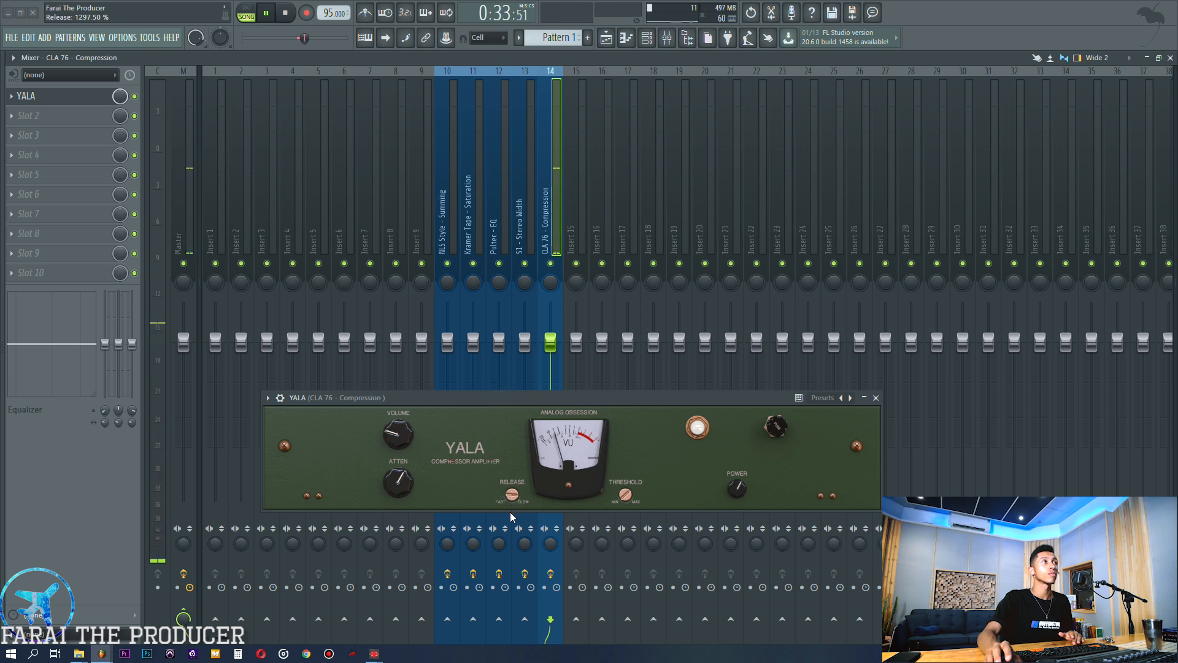
{"action": "left_click_drag", "start_coordinate": [512, 495], "coordinate": [517, 532]}
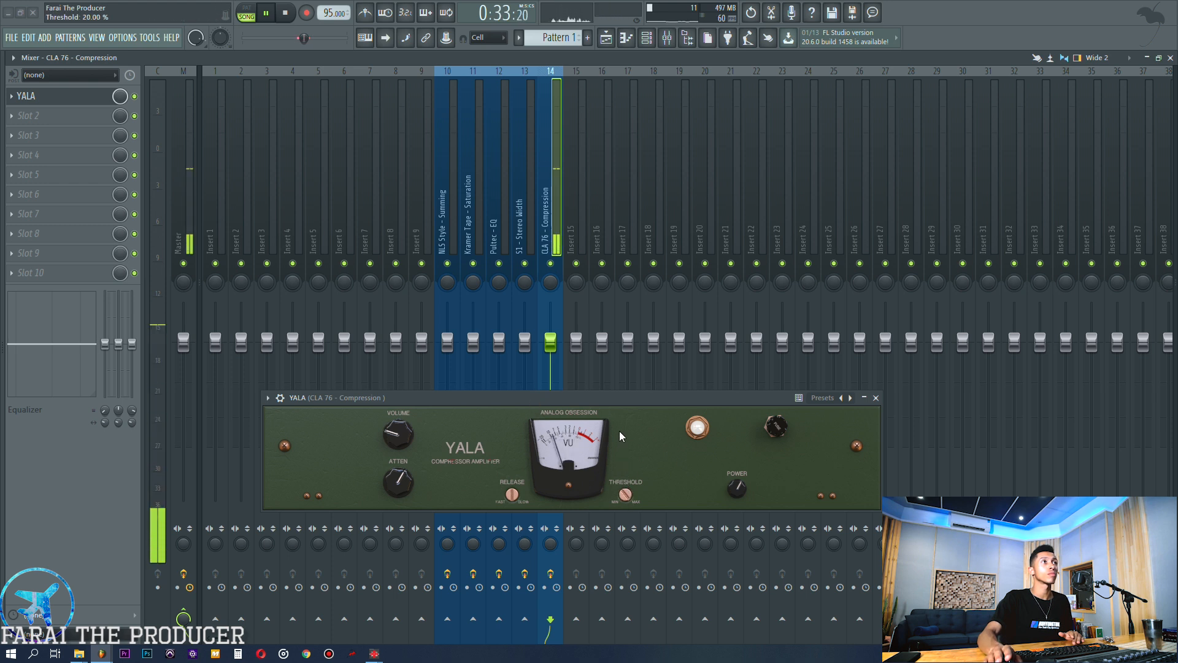
{"action": "left_click_drag", "start_coordinate": [397, 450], "coordinate": [392, 355]}
{"action": "left_click_drag", "start_coordinate": [396, 482], "coordinate": [399, 454]}
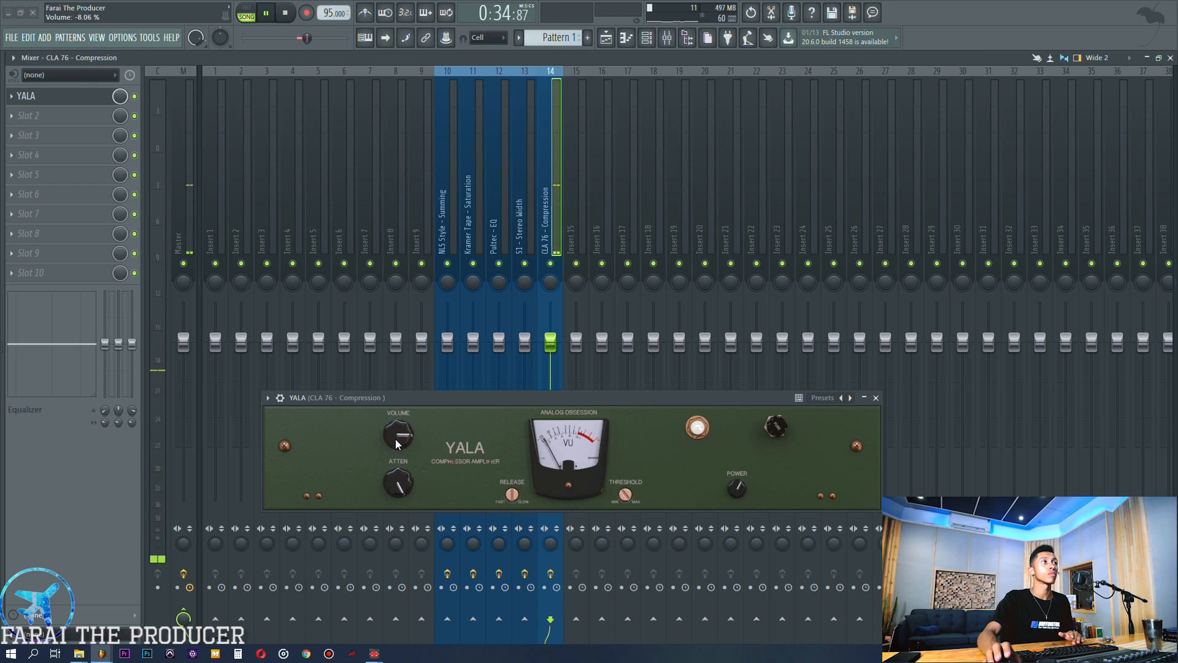